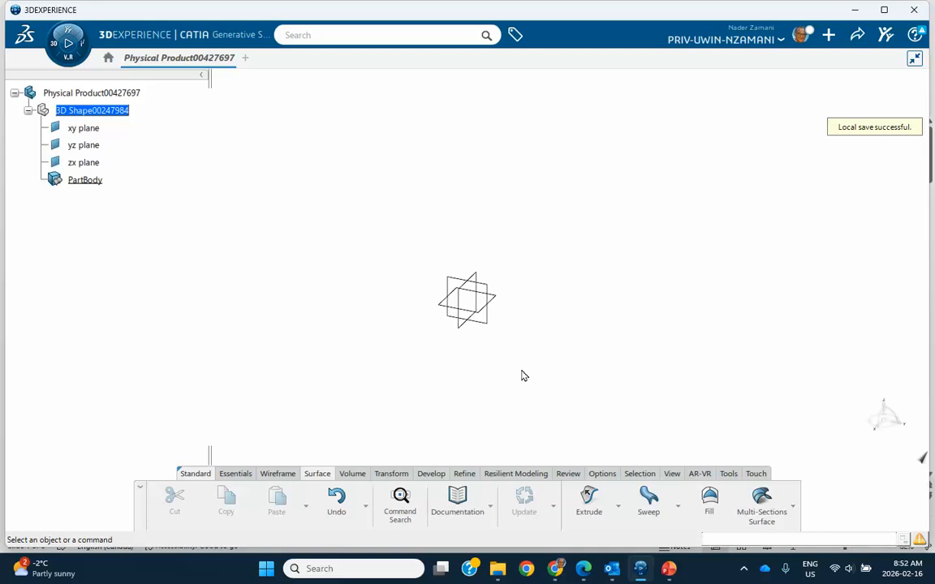
Sketch a rectangle of about 111 × 64 mm centred on the origin on the xy plane.
click(492, 299)
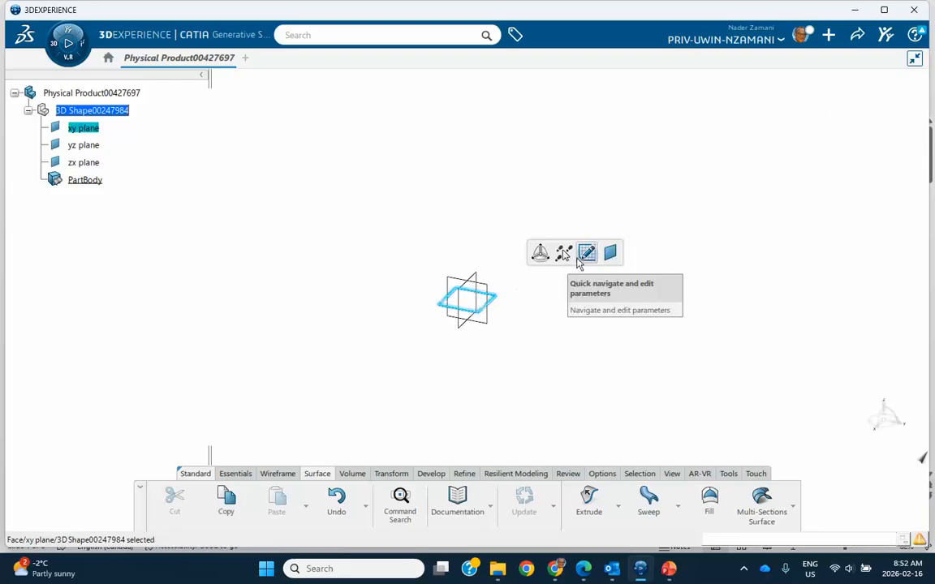
click(586, 252)
mouse_move(578, 327)
middle_down()
mouse_move(569, 281)
mouse_move(579, 293)
mouse_move(570, 286)
middle_up()
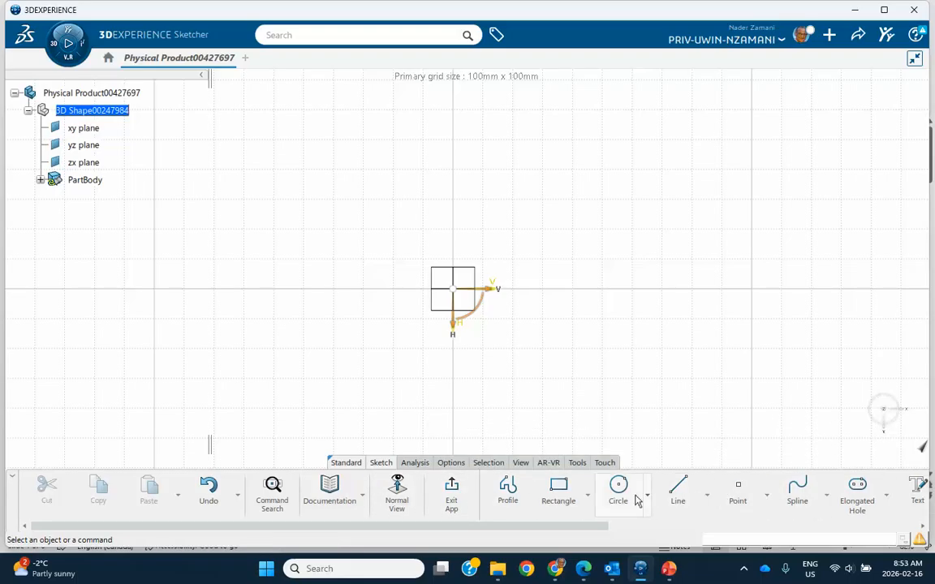
click(589, 497)
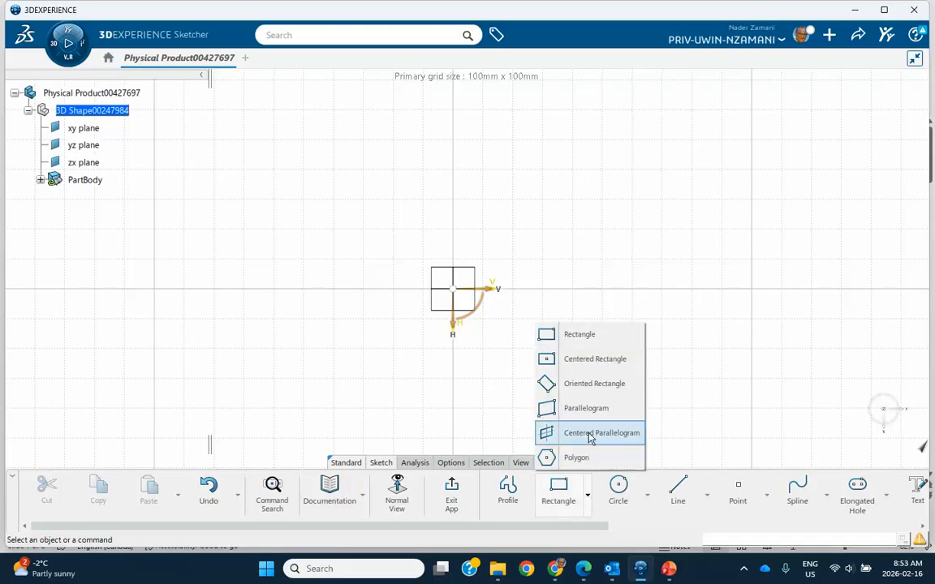
click(579, 367)
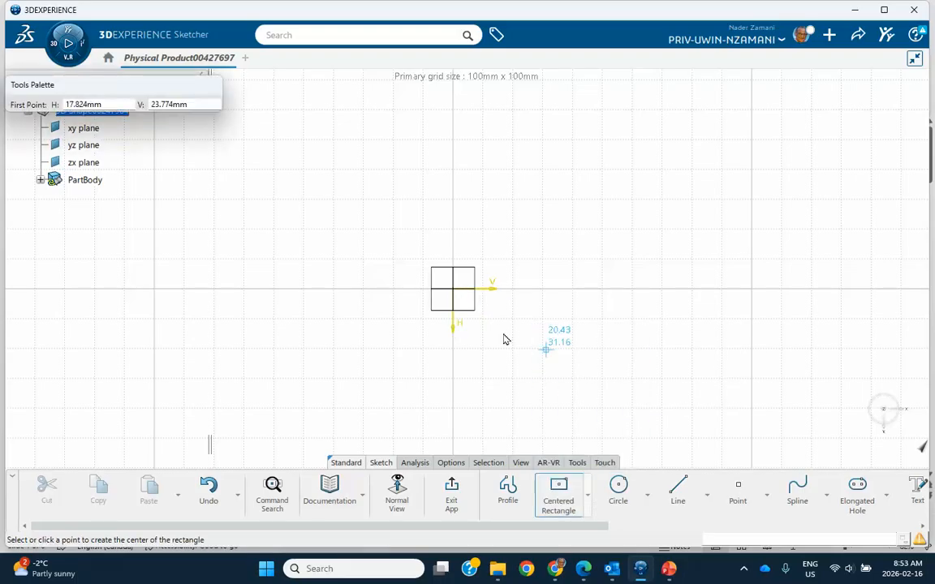
click(462, 295)
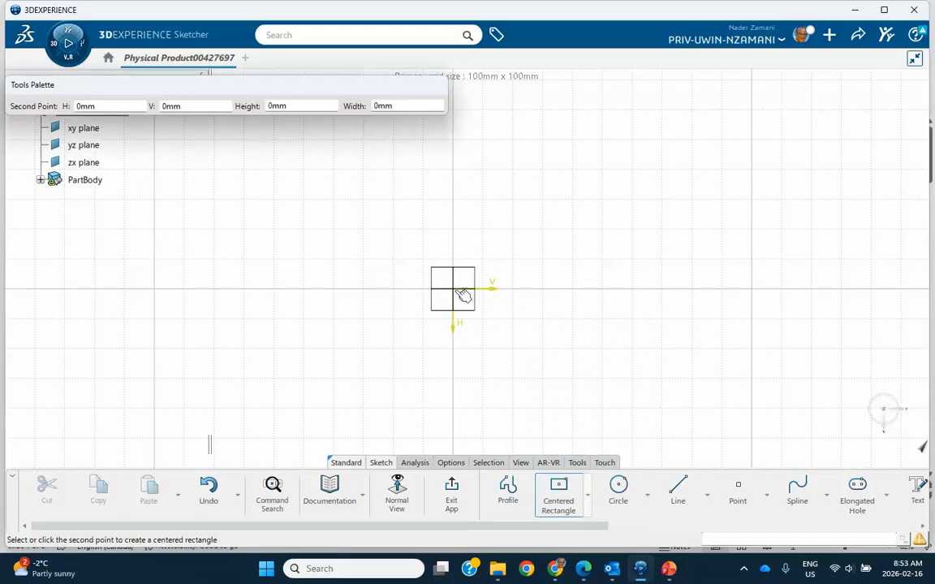
click(620, 387)
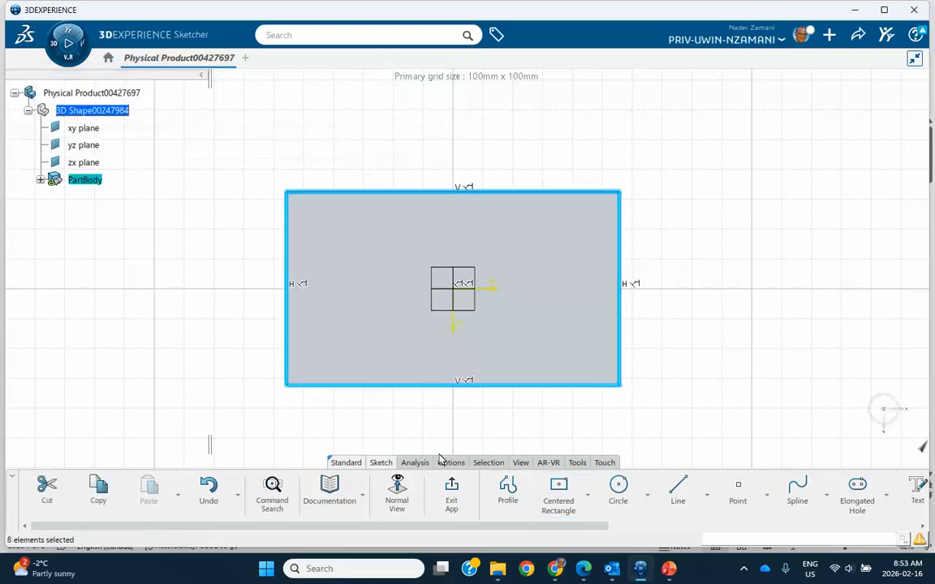
click(452, 493)
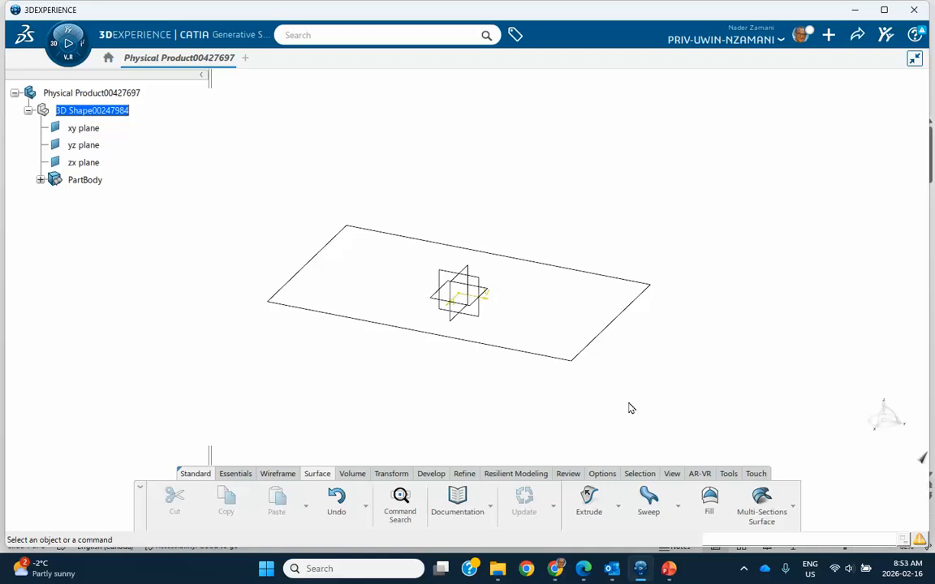
Rename Sketch.1 to 'guide curve Sketch.1' in its Feature Properties.
click(41, 181)
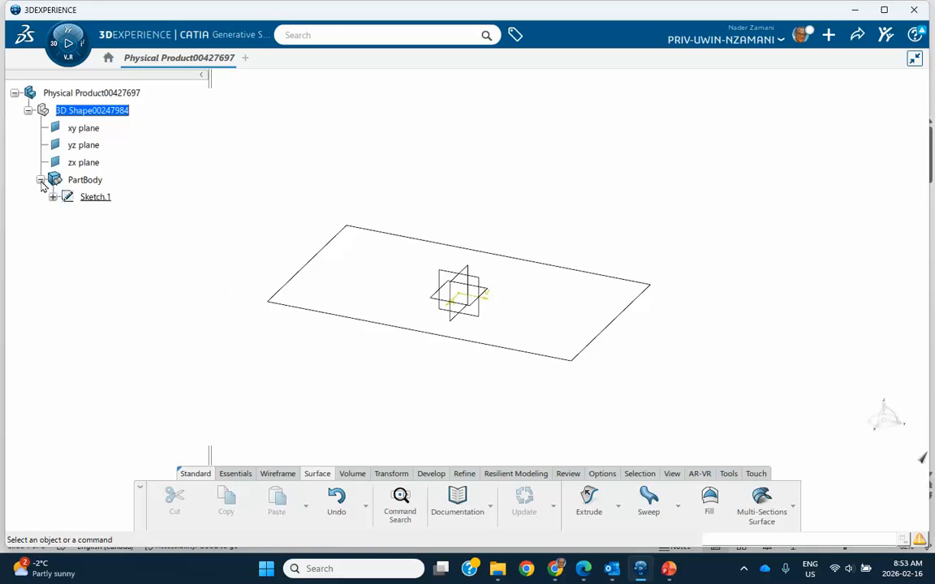
right_click(93, 197)
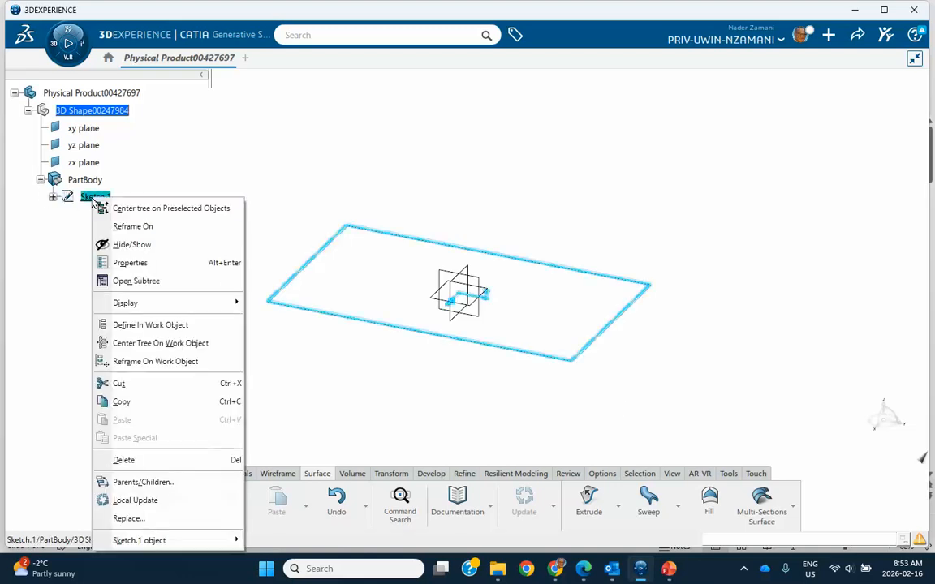
click(130, 264)
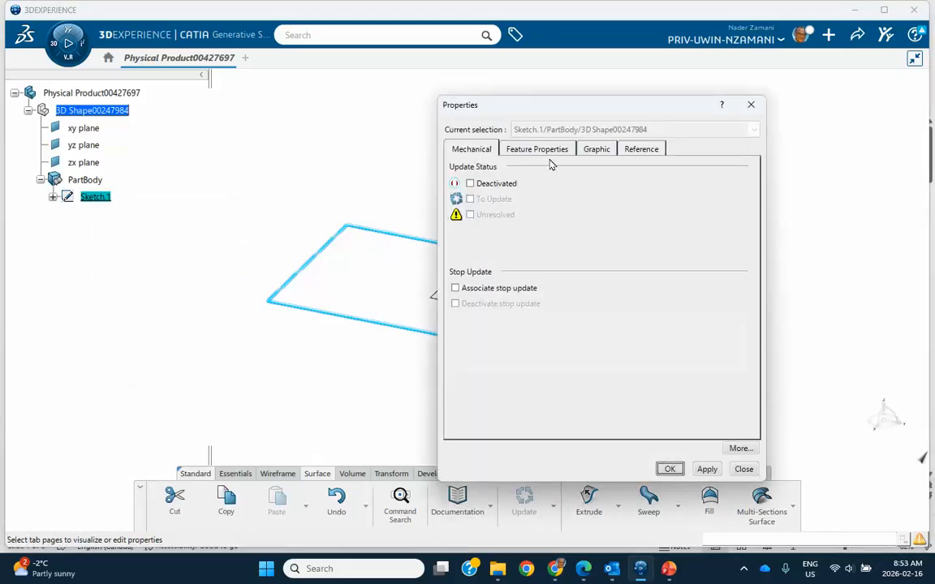
click(637, 151)
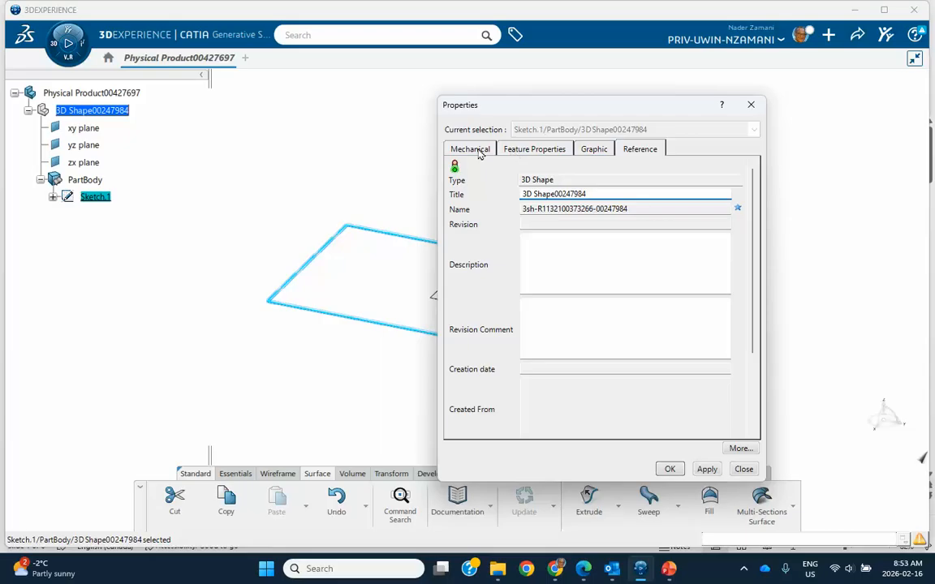
click(520, 153)
click(520, 165)
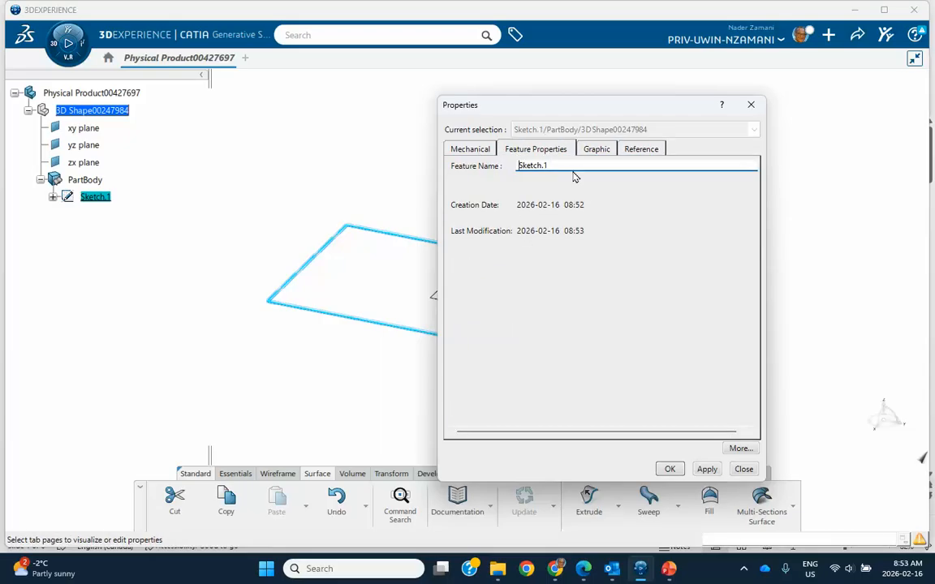
text(guide curve)
click(671, 471)
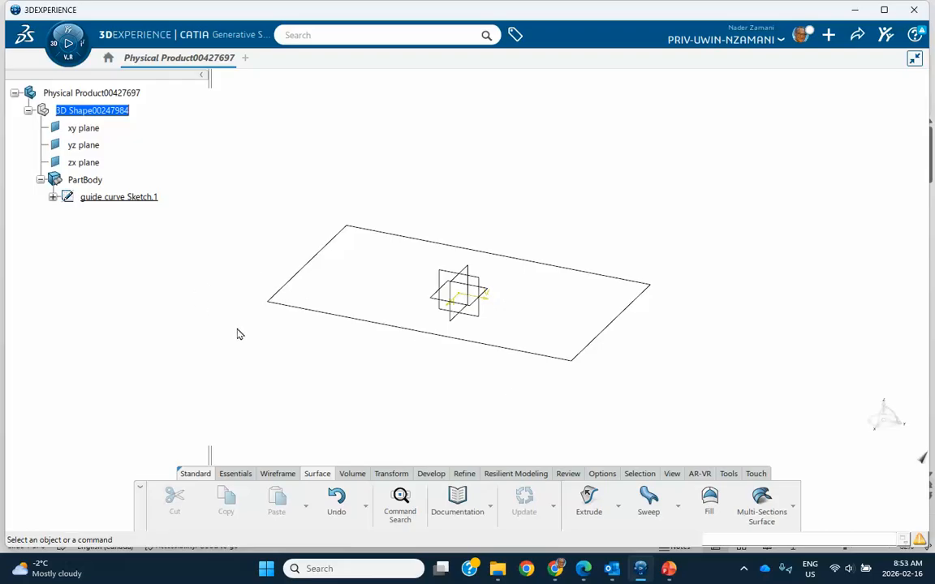
Draw an L-shaped profile with a vertical and a horizontal leg in a new yz-plane sketch.
click(483, 291)
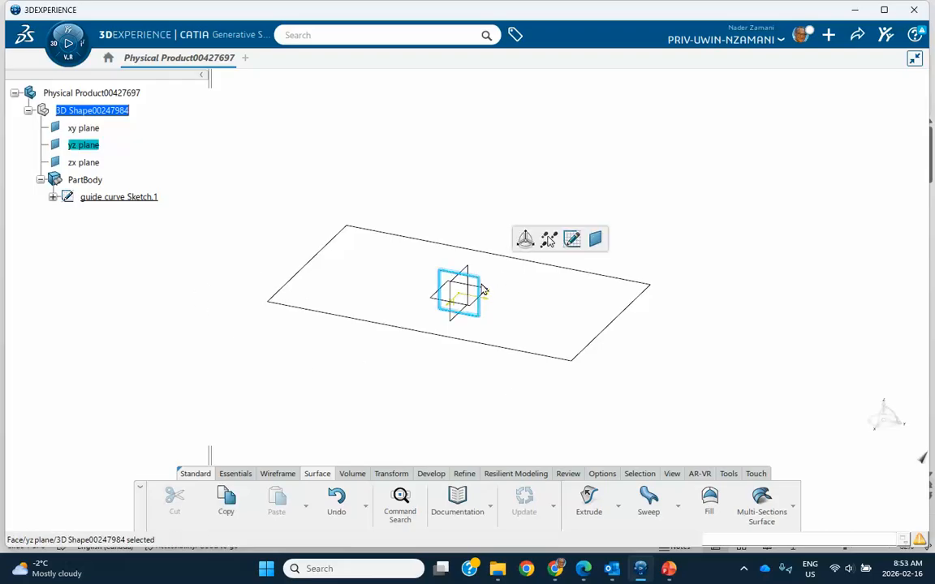
click(571, 239)
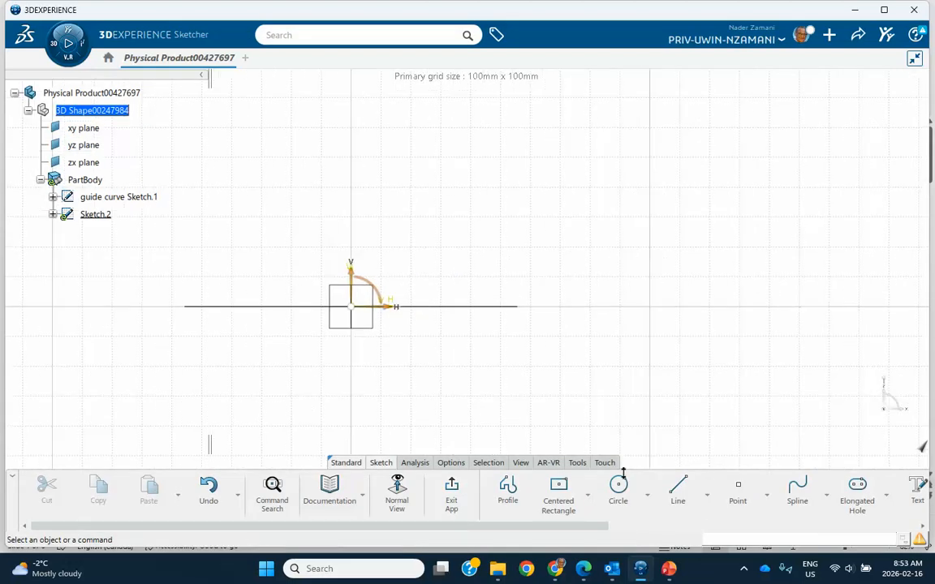
click(678, 489)
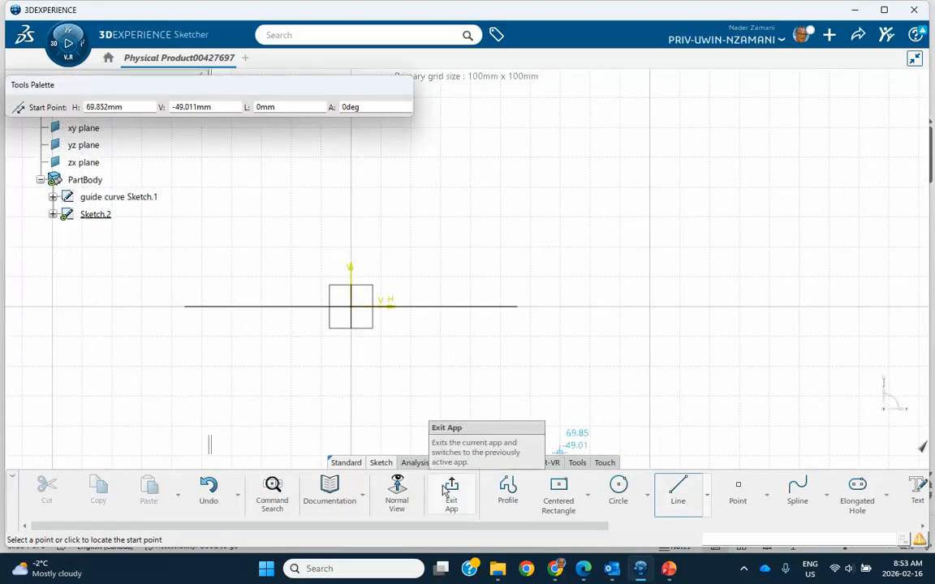
click(507, 489)
click(540, 304)
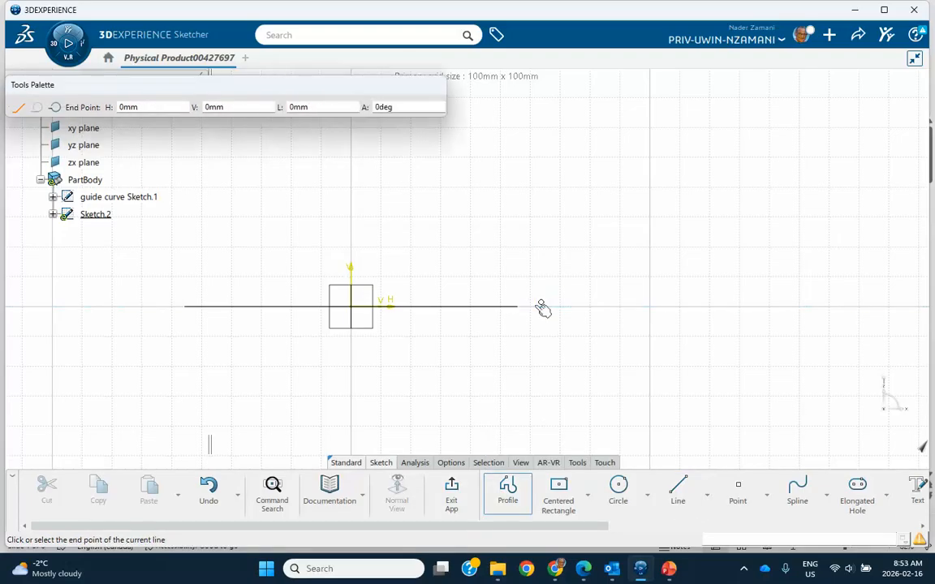
click(537, 232)
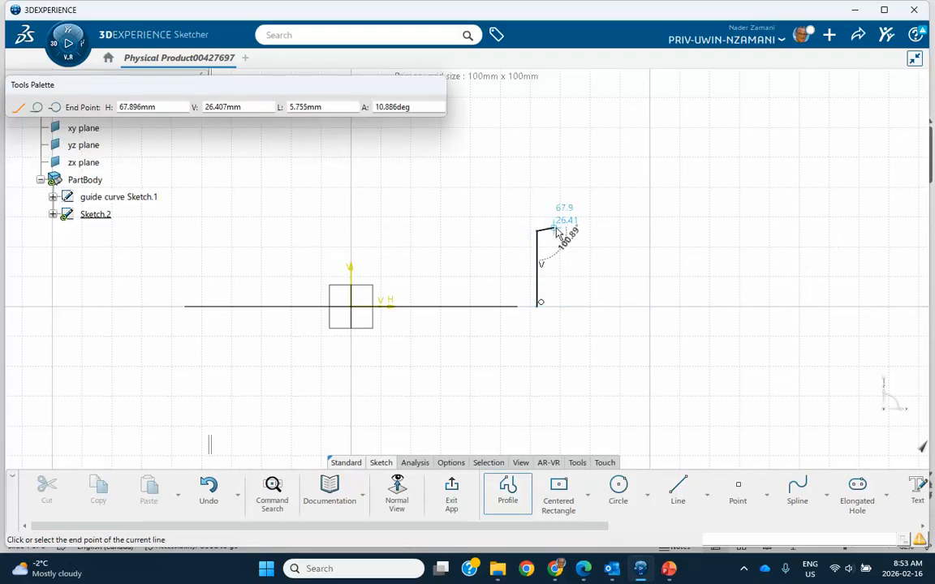
double_click(568, 234)
Make the profile's bottom end point coincident with the rectangle guide vertex and exit the sketch.
mouse_move(611, 310)
middle_down()
mouse_move(611, 284)
mouse_move(618, 326)
middle_up()
click(613, 358)
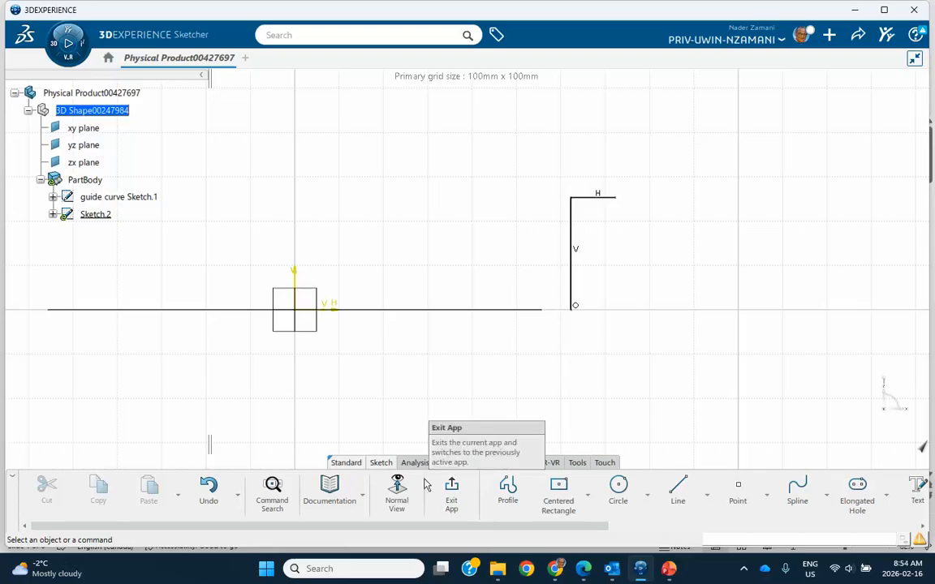
click(573, 313)
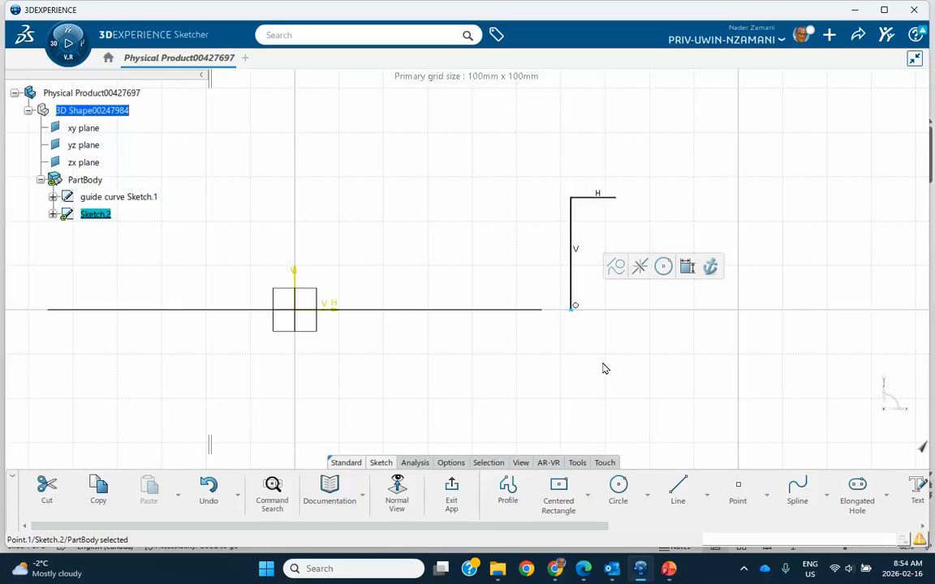
click(686, 266)
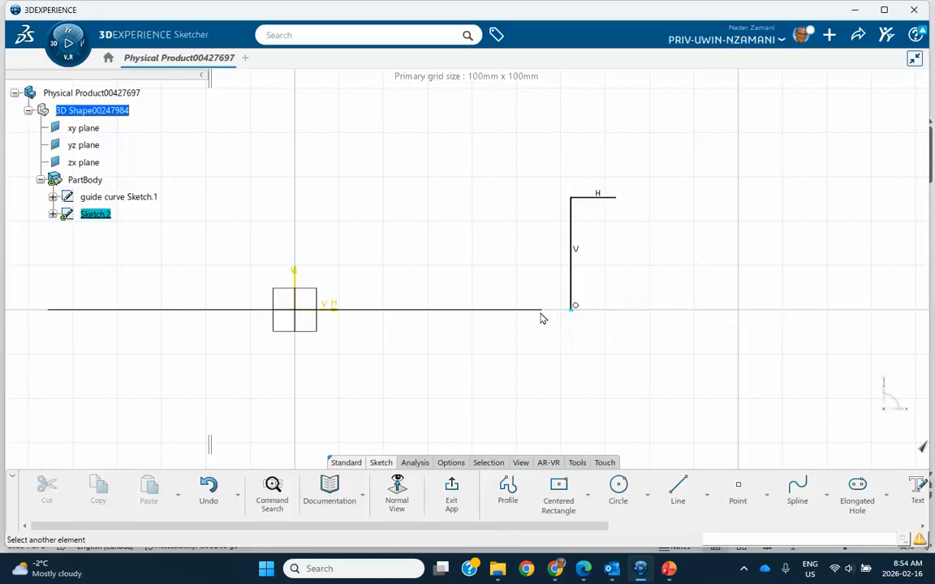
click(551, 317)
right_click(576, 354)
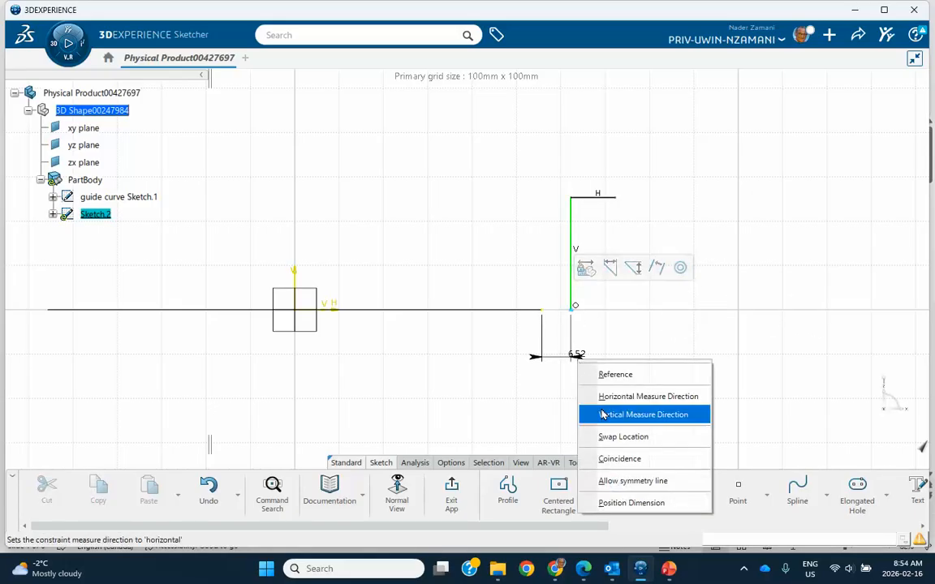
click(617, 458)
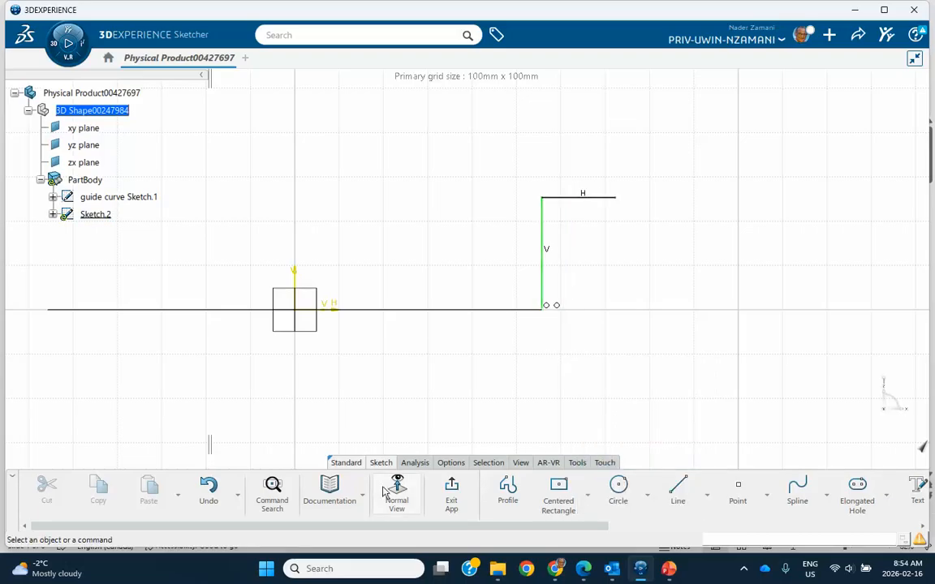
click(452, 492)
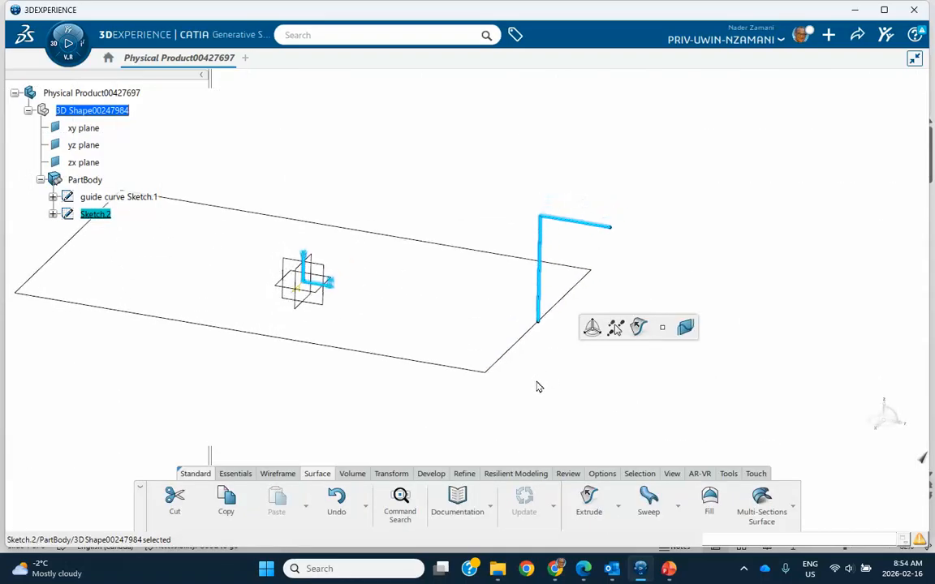
Rename Sketch.2 to 'profile Sketch.2' in its Feature Properties.
click(549, 390)
middle_drag(551, 389, 653, 377)
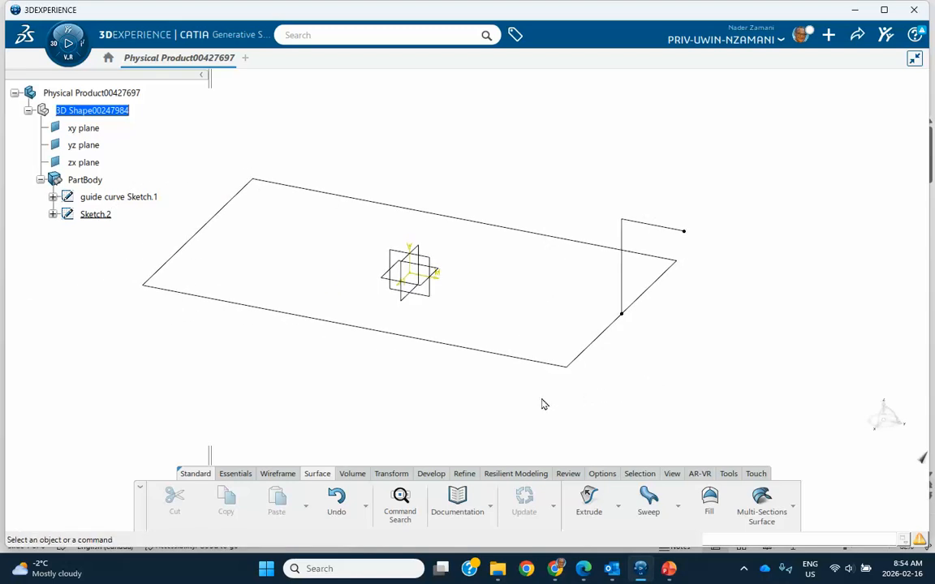
right_click(103, 215)
click(136, 264)
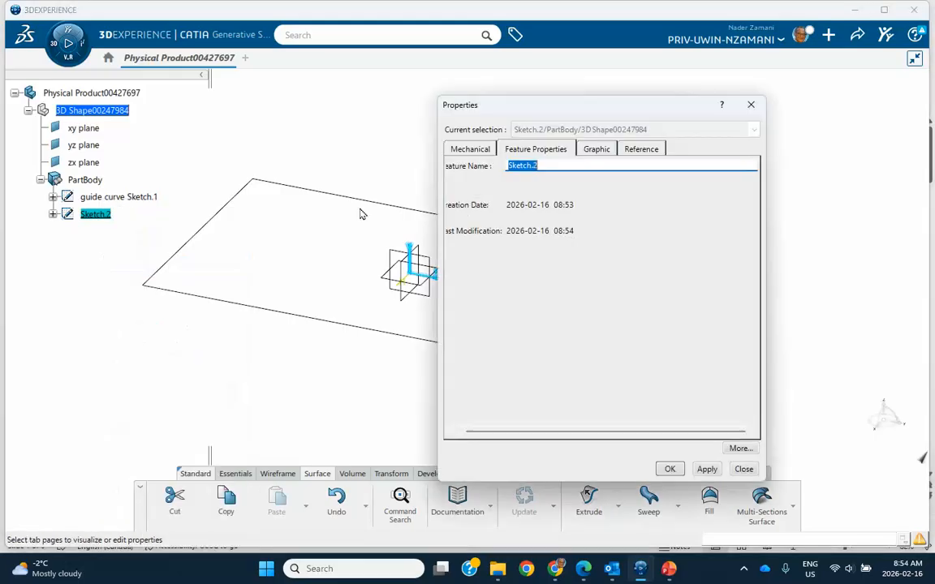
click(506, 165)
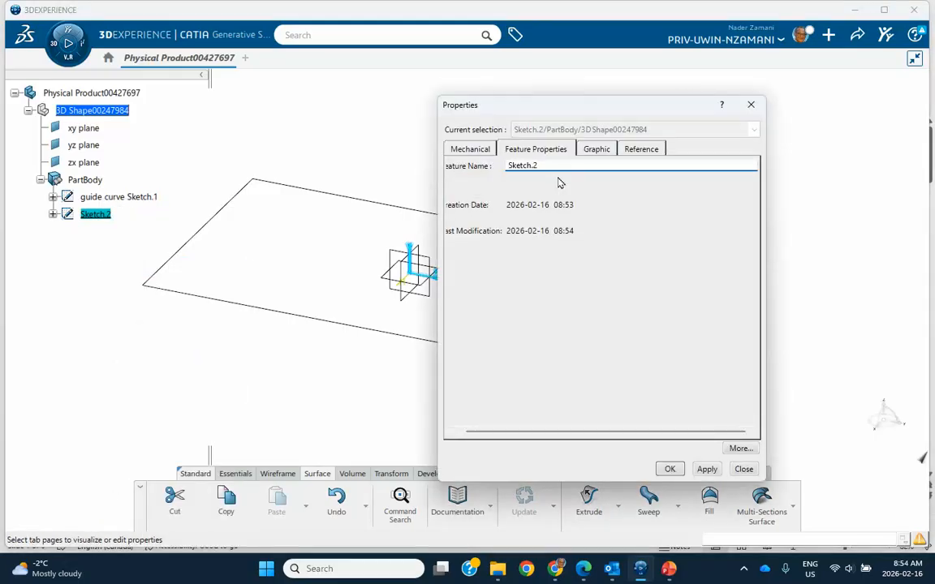
text(profile)
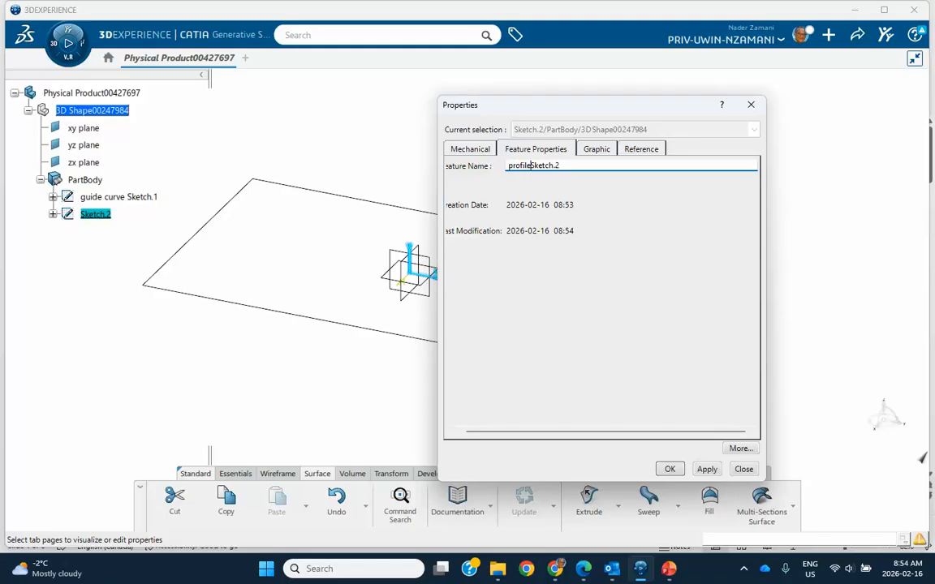
click(670, 470)
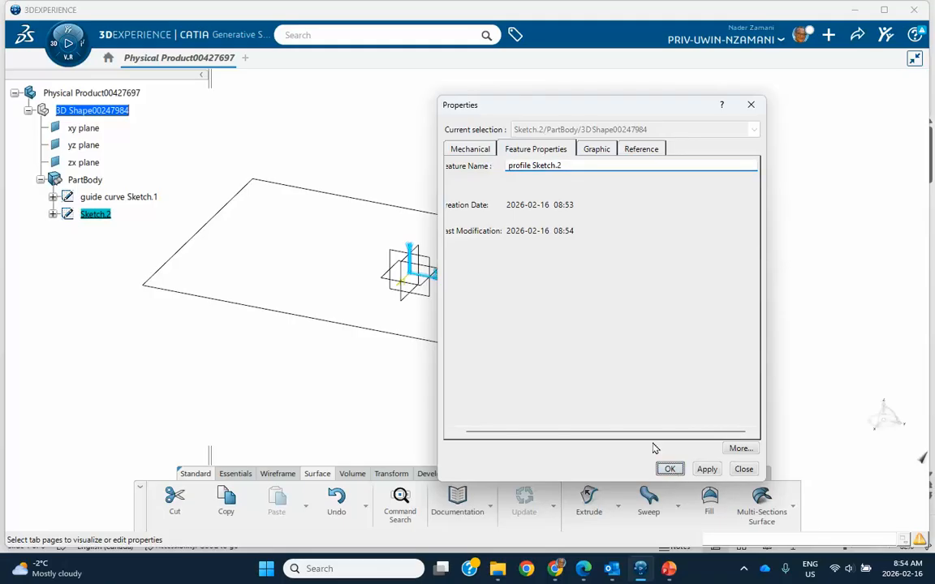
middle_drag(499, 408, 559, 397)
drag(432, 224, 535, 309)
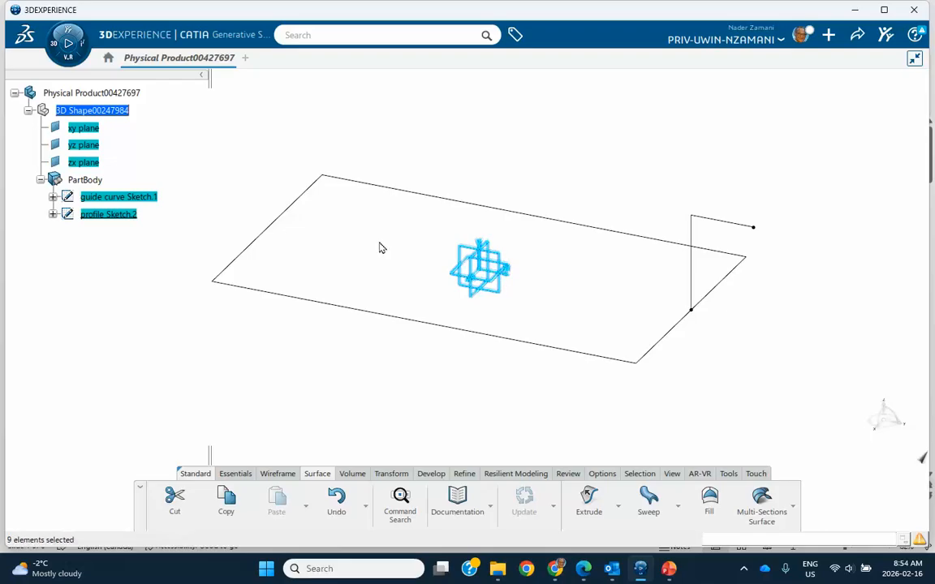
Hide the xy, yz and zx reference planes.
click(294, 188)
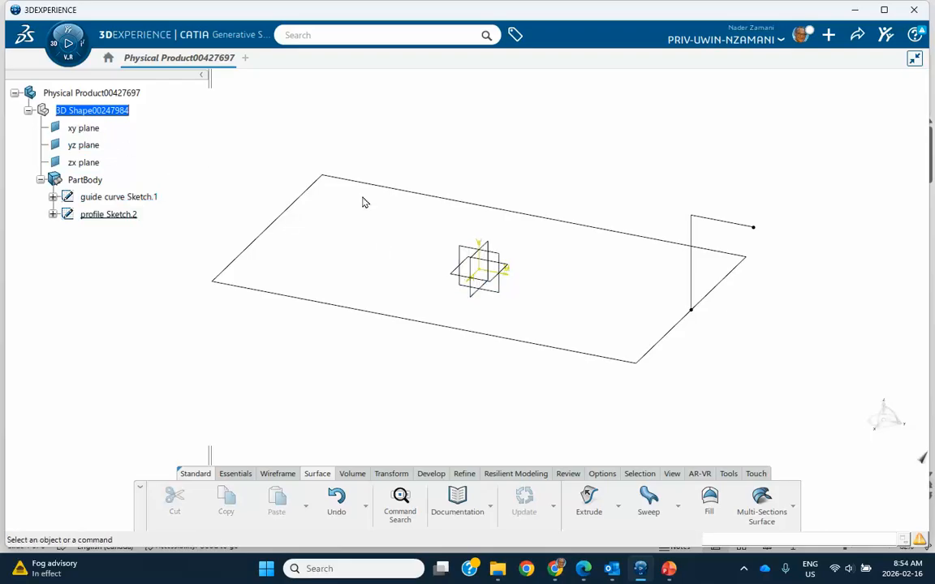
drag(417, 224, 510, 300)
click(91, 128)
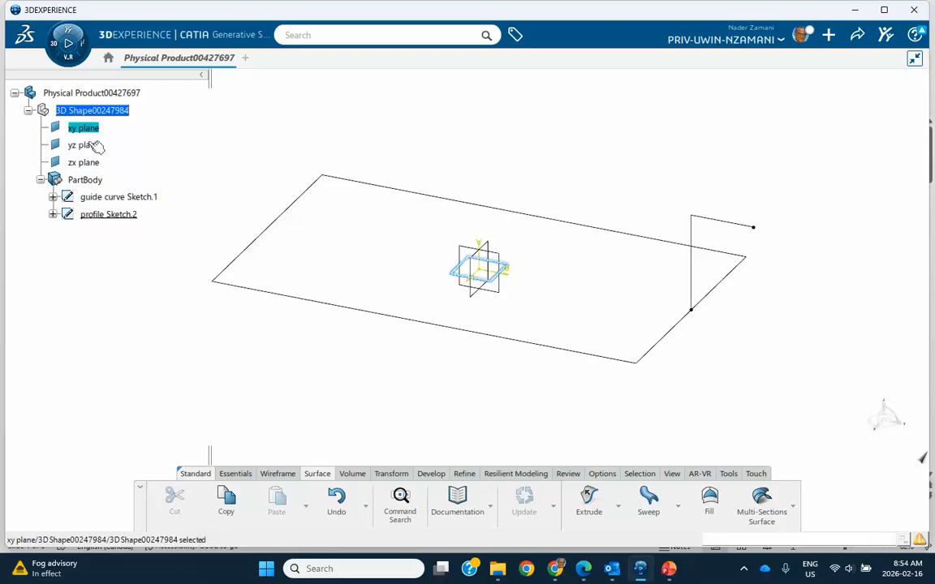
shift+click(84, 162)
right_click(85, 166)
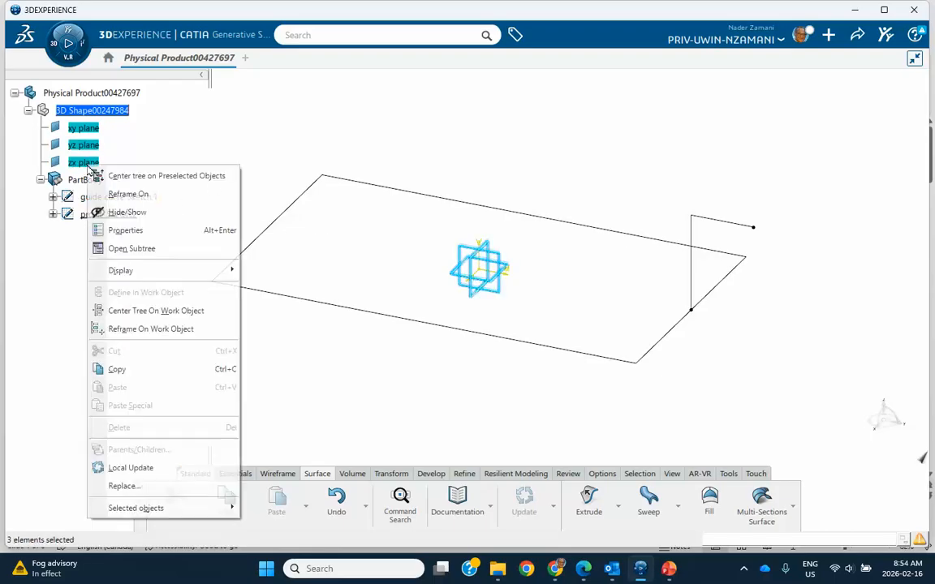
click(124, 210)
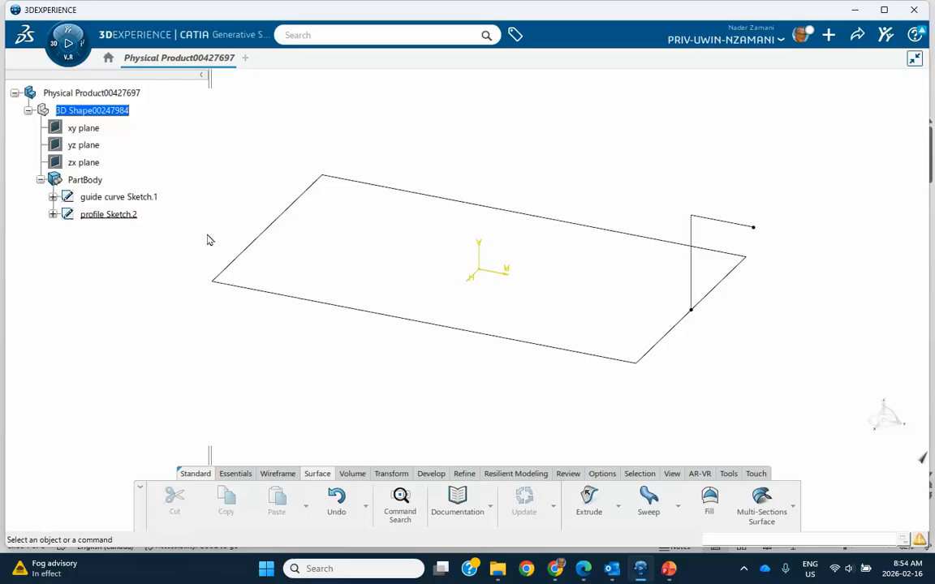
Hide the AbsoluteAxis of both sketches, collapse PartBody, and launch the Sweep command.
click(52, 197)
right_click(122, 214)
click(155, 246)
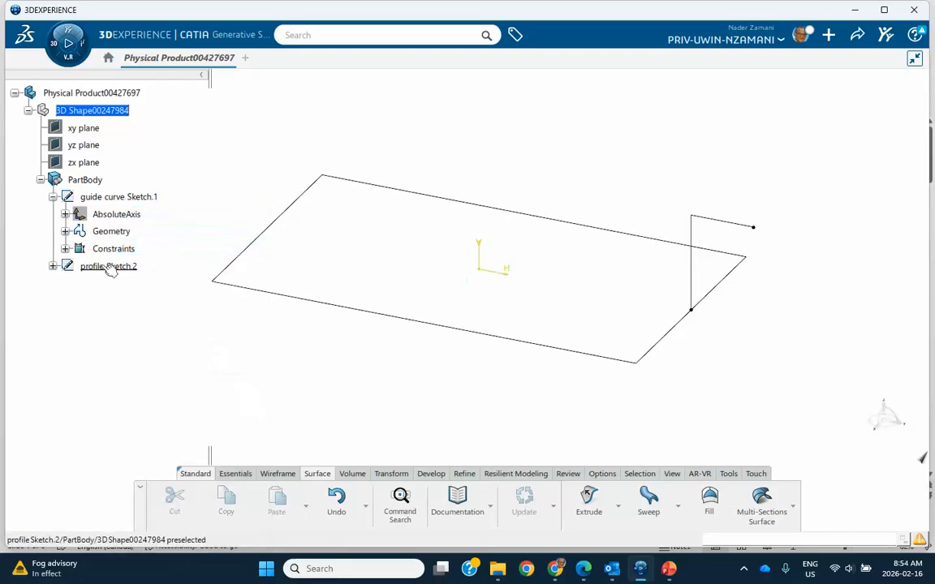
click(52, 266)
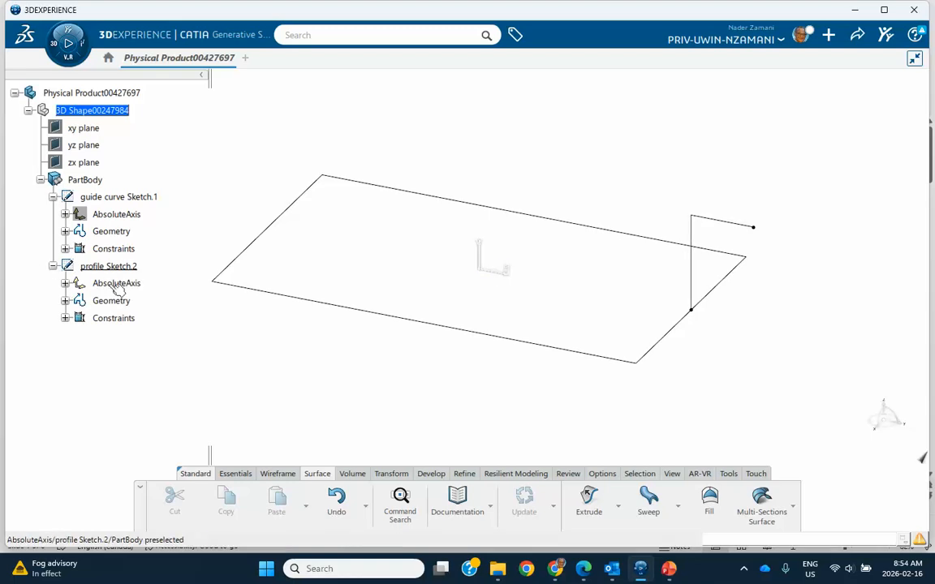
right_click(101, 283)
click(144, 248)
middle_drag(271, 372, 285, 369)
click(40, 180)
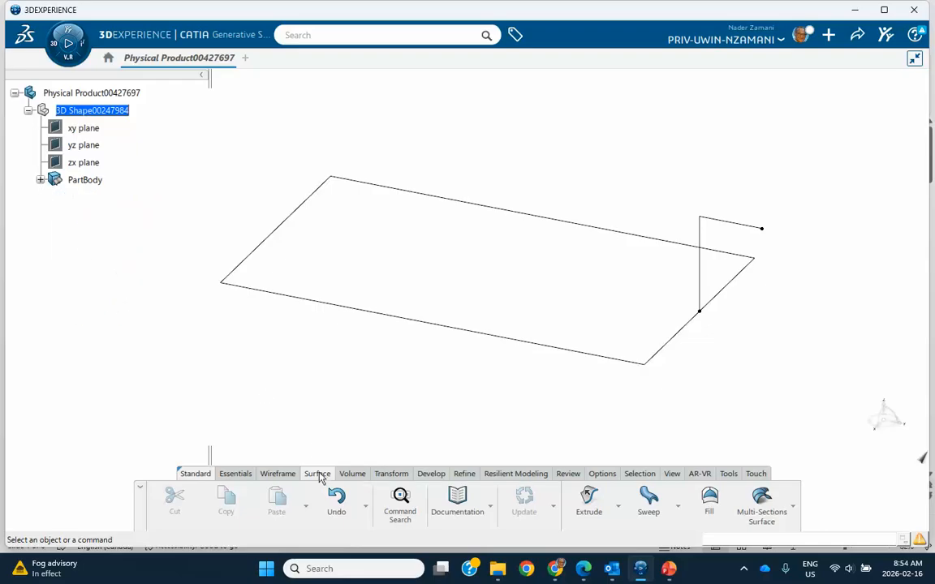
click(649, 498)
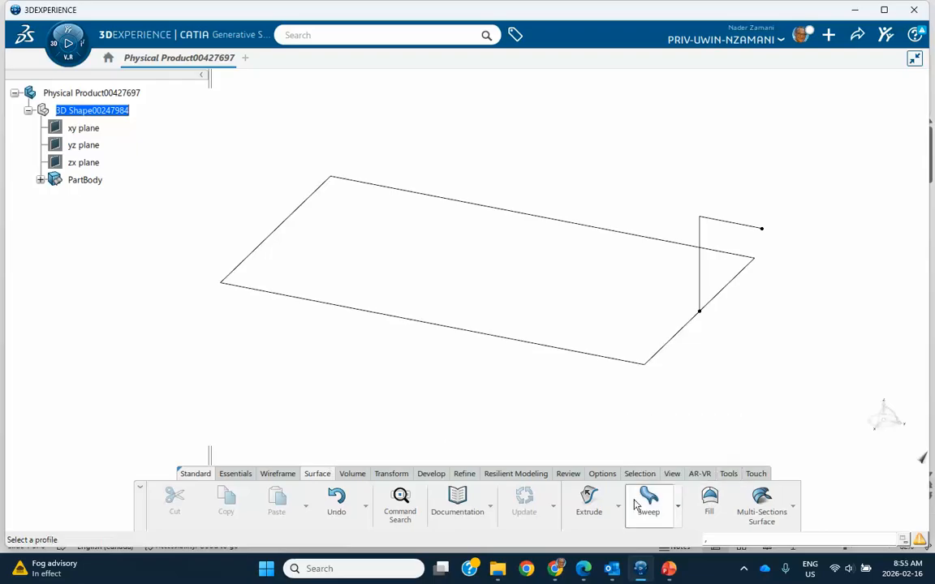
Define a With pulling direction sweep using profile Sketch.2, guide curve Sketch.1 and Z direction, then preview.
mouse_move(406, 348)
middle_down()
mouse_move(261, 369)
mouse_move(256, 379)
mouse_move(381, 343)
middle_up()
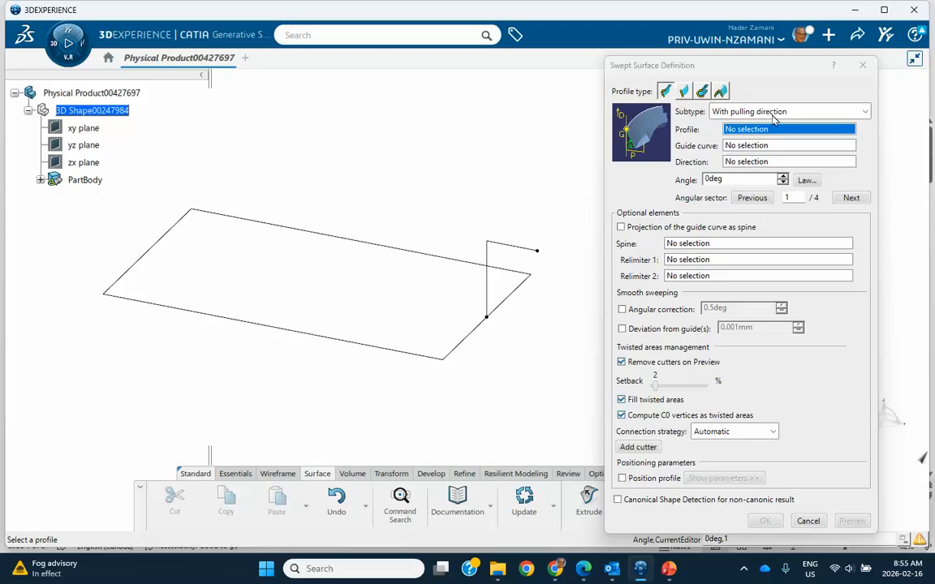
click(863, 112)
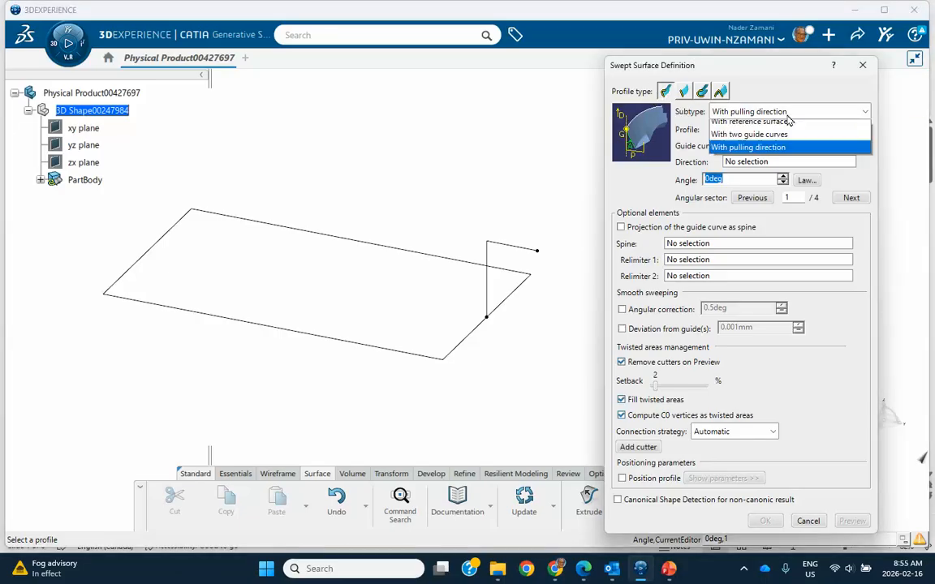
click(781, 154)
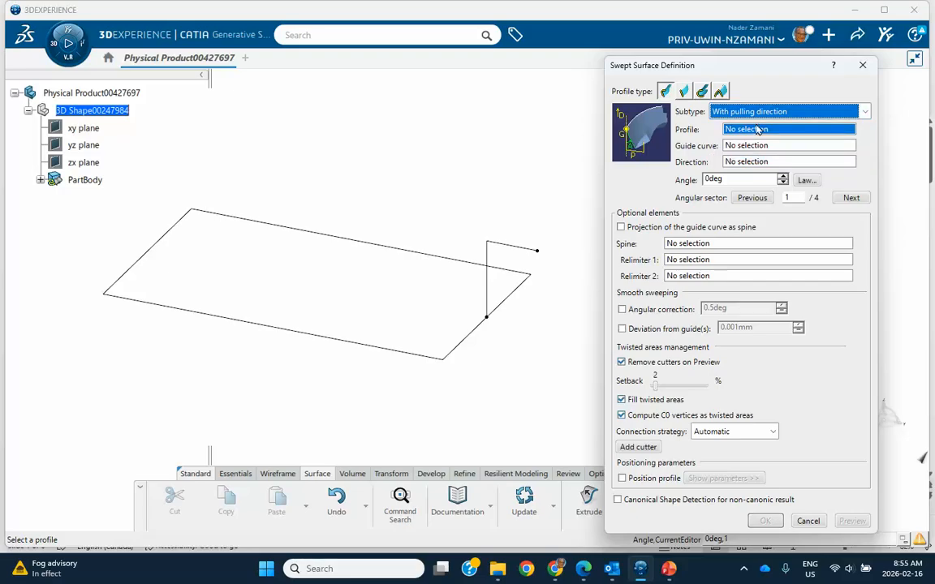
click(531, 250)
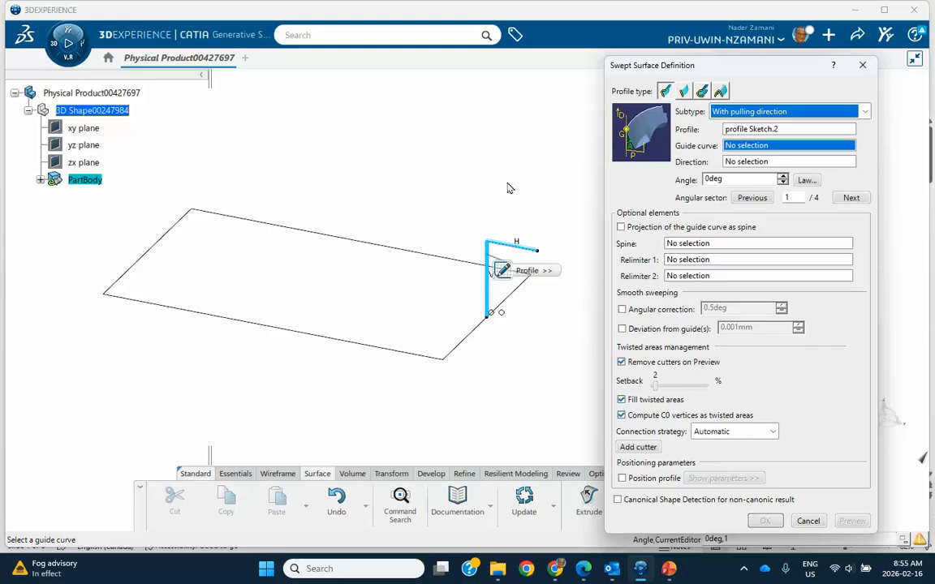
click(387, 250)
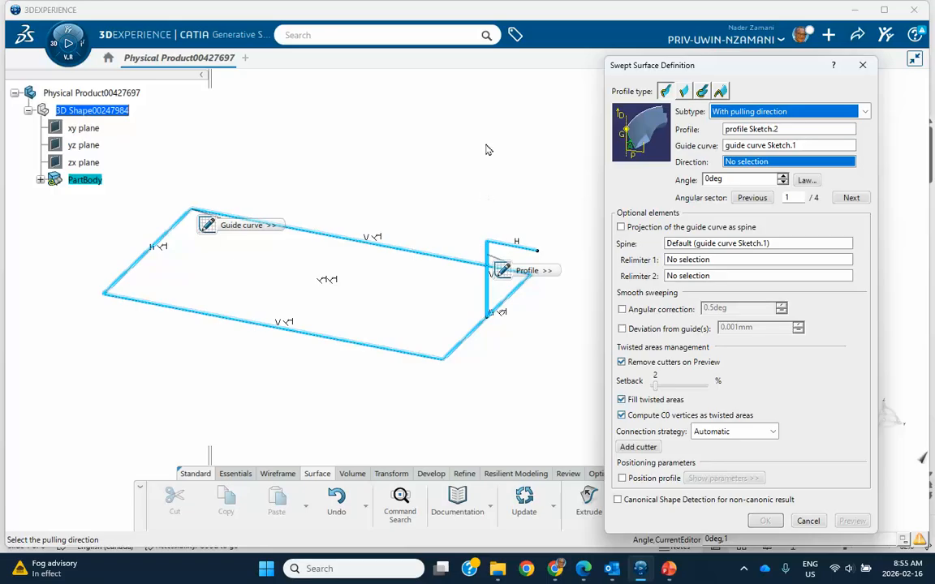
right_click(744, 165)
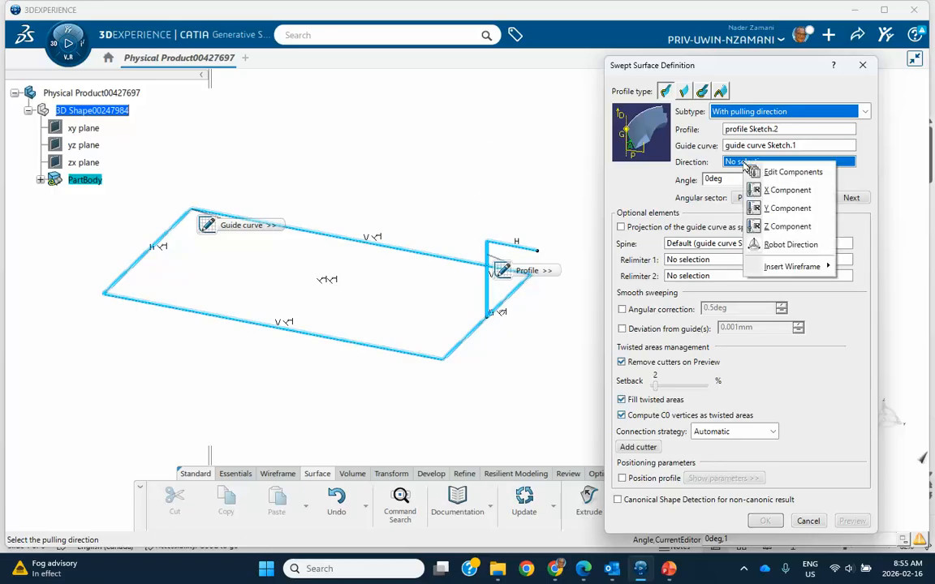
click(784, 227)
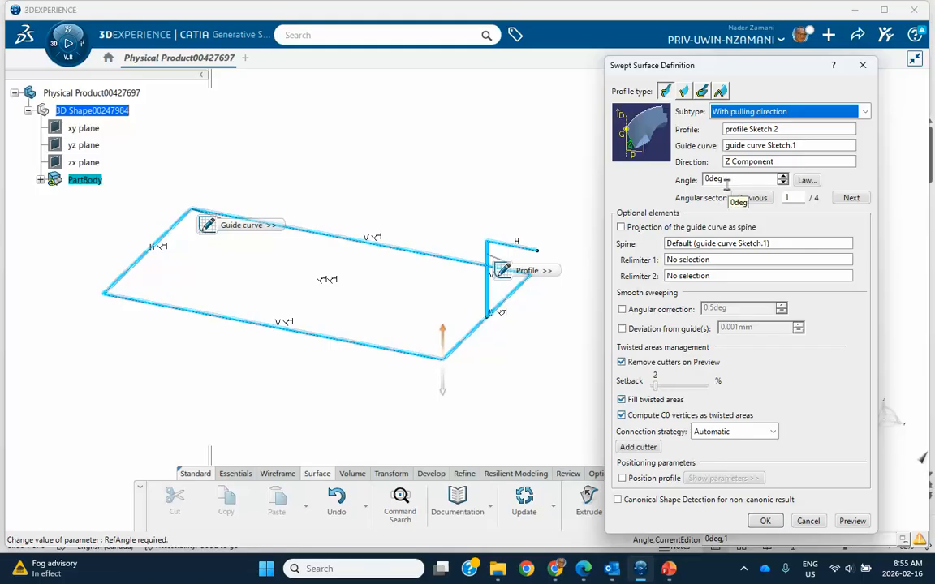
click(849, 521)
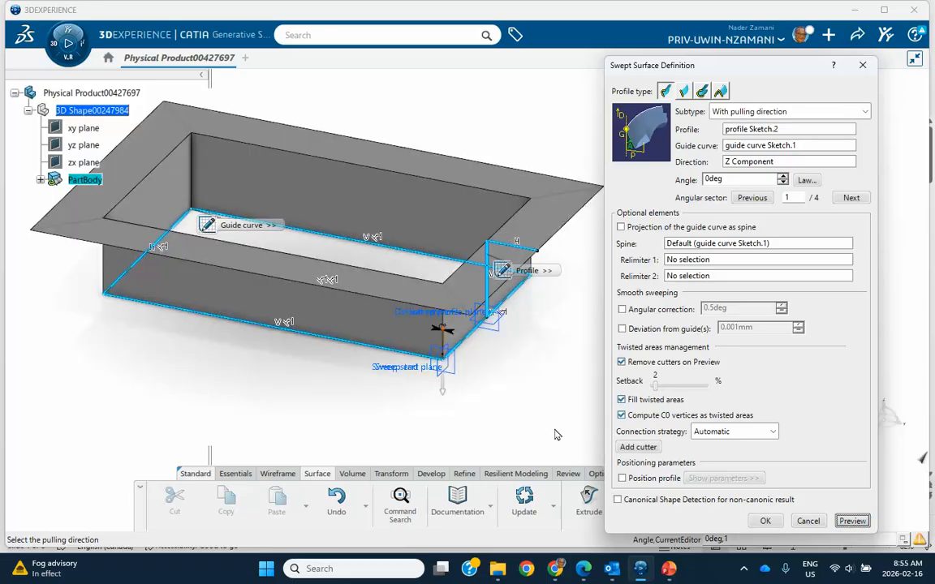
Step through angular sectors 2, 3 and 4 of the sweep, previewing each.
middle_click(497, 363)
middle_drag(497, 363, 439, 339)
click(401, 384)
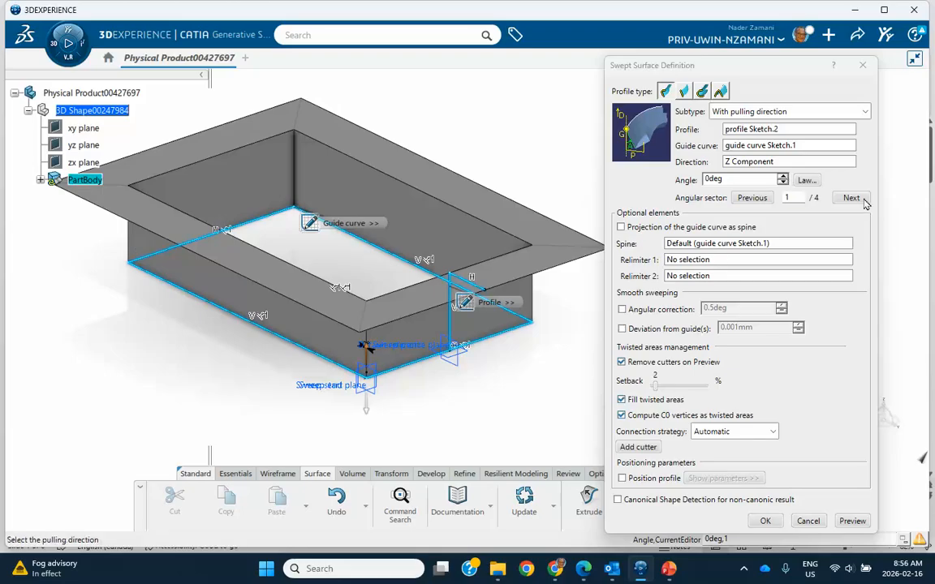
ctrl+middle_drag(559, 324, 522, 358)
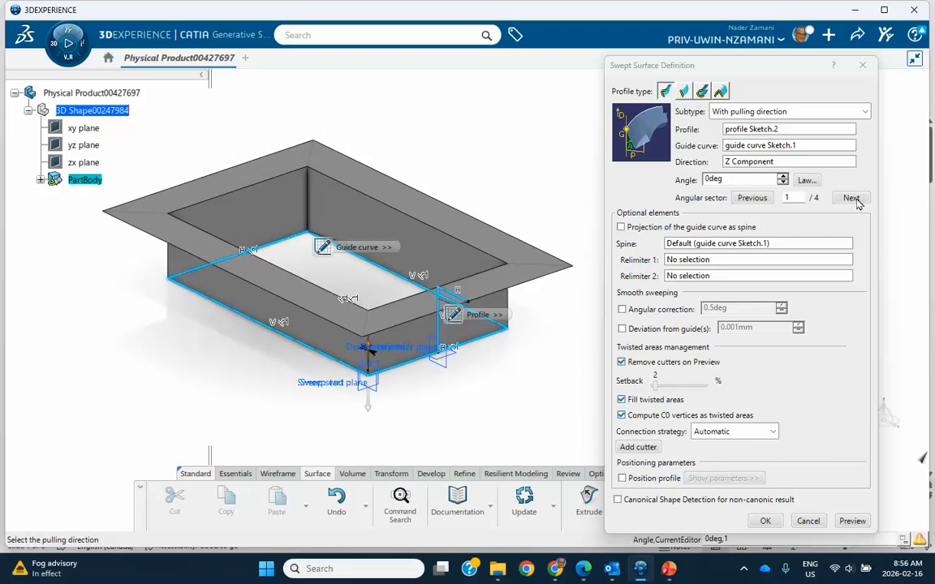
click(851, 198)
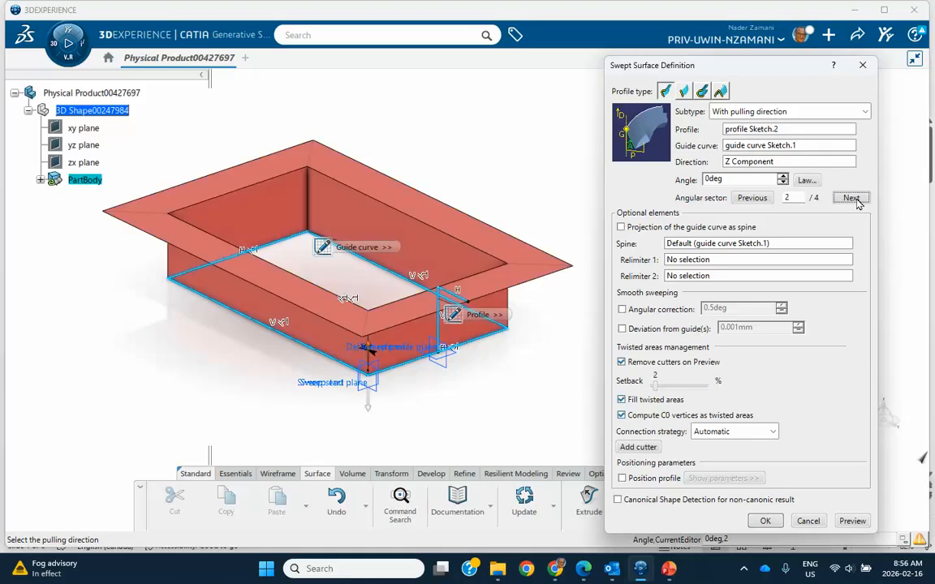
click(852, 521)
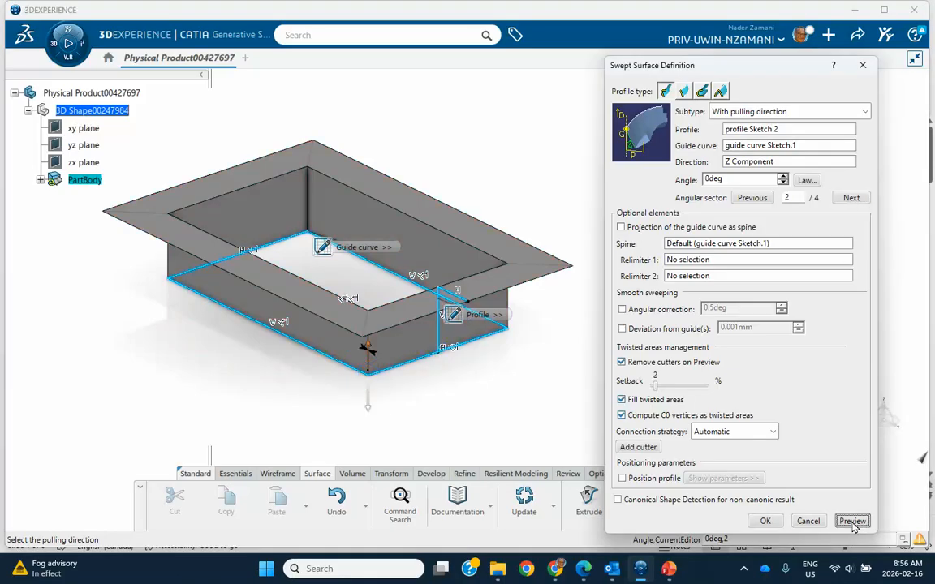
click(850, 198)
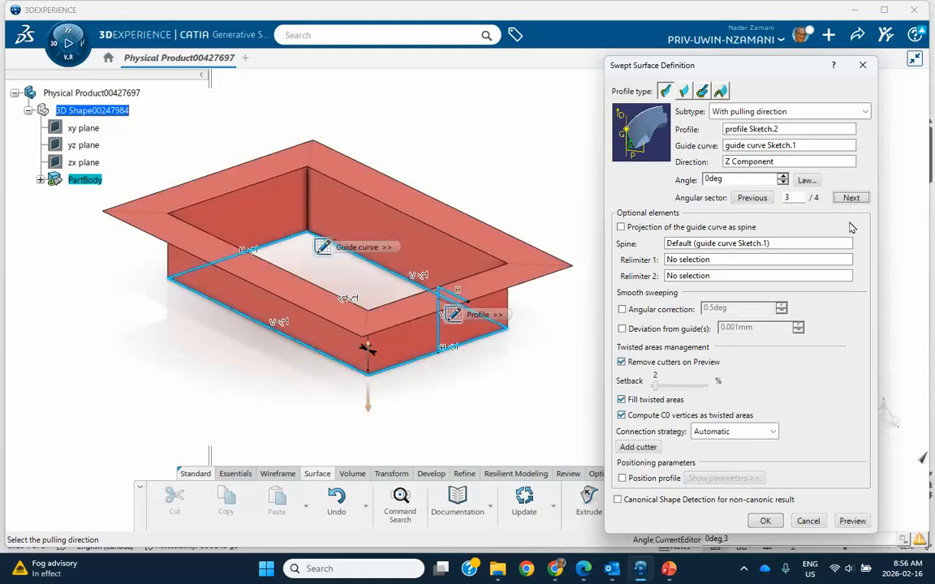
click(852, 522)
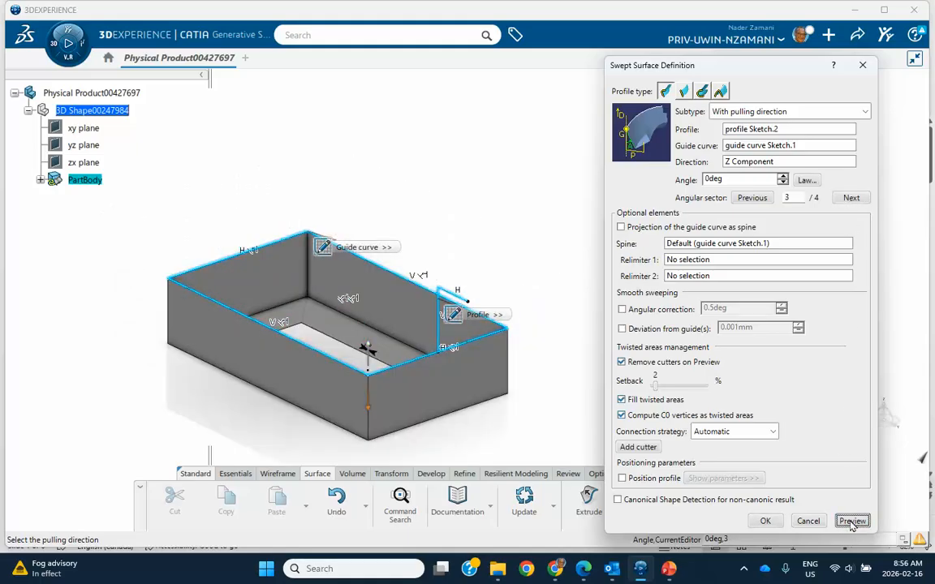
middle_drag(557, 403, 425, 325)
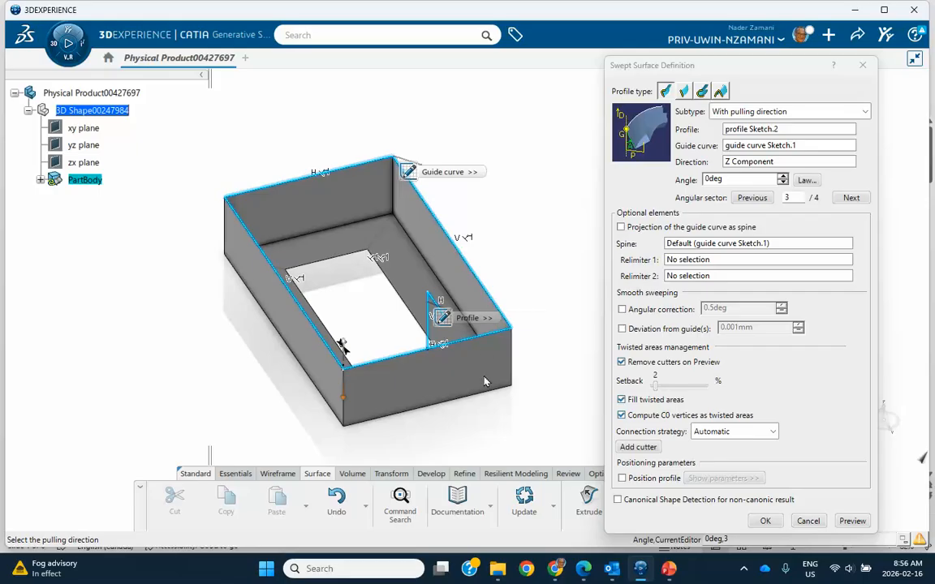
click(851, 200)
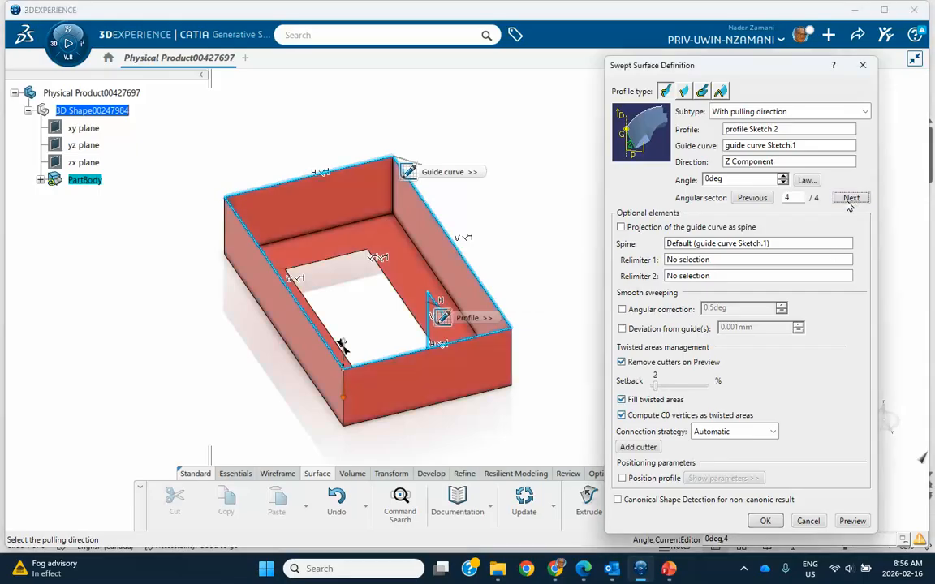
click(848, 521)
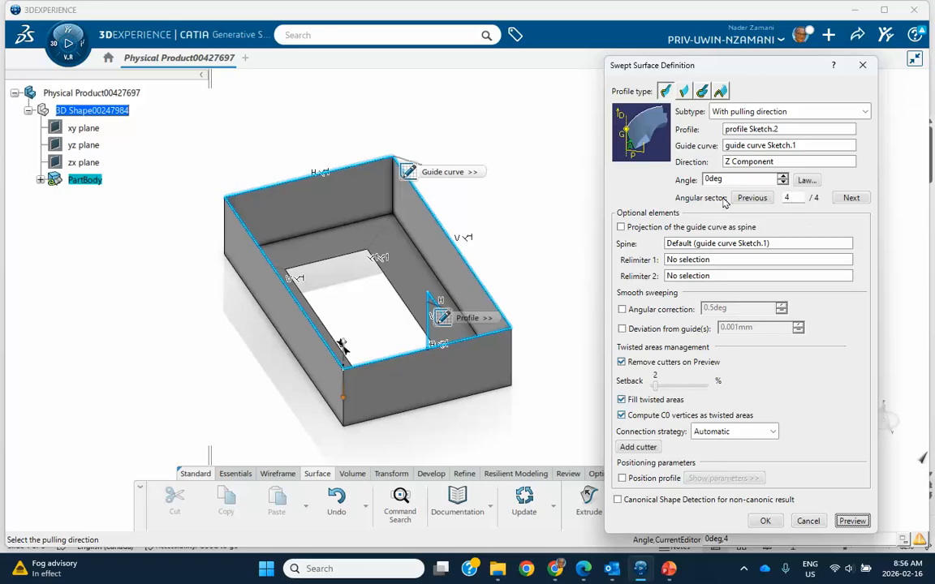
middle_drag(550, 349, 550, 325)
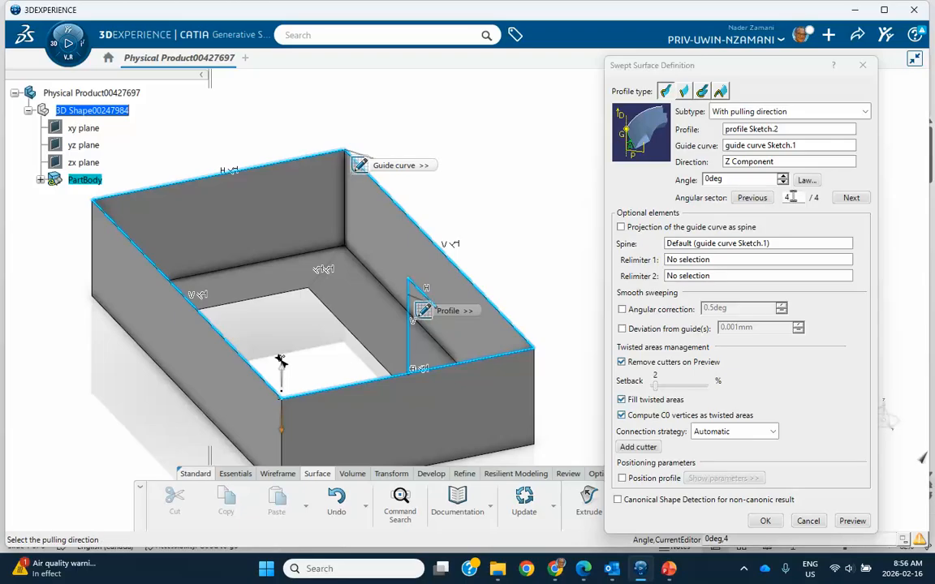
Return to angular sector 1 and raise the sweep angle to 10deg.
click(753, 198)
click(752, 198)
click(752, 198)
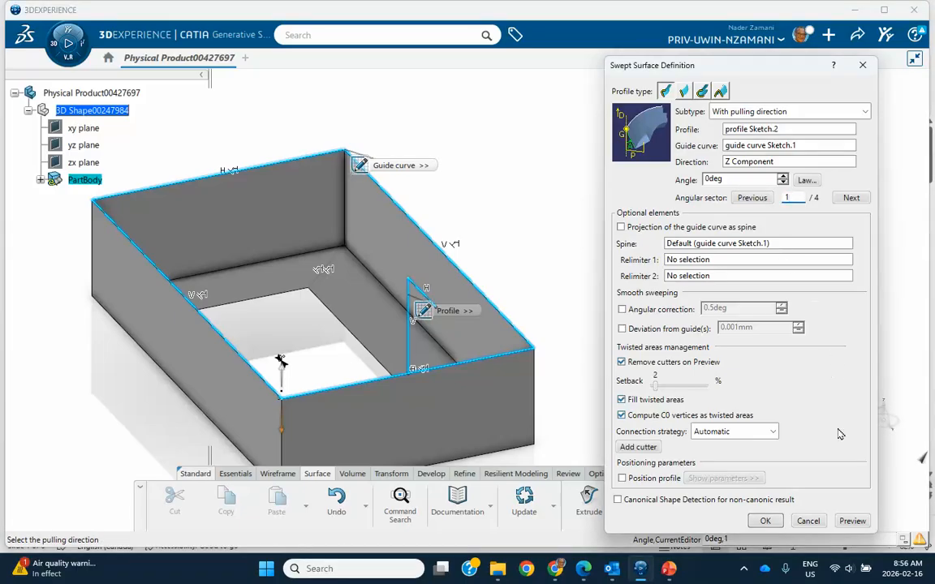
click(852, 521)
middle_drag(499, 370, 208, 357)
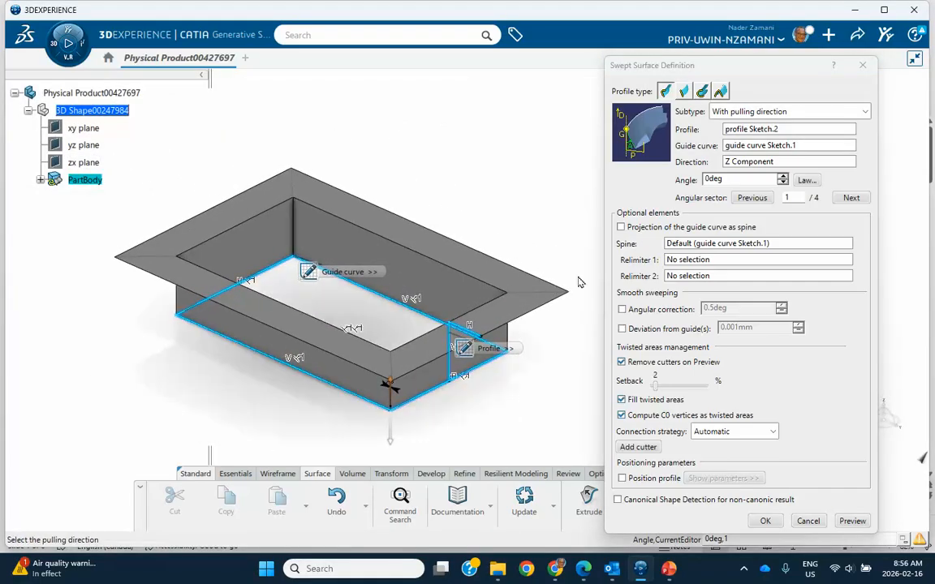
click(782, 176)
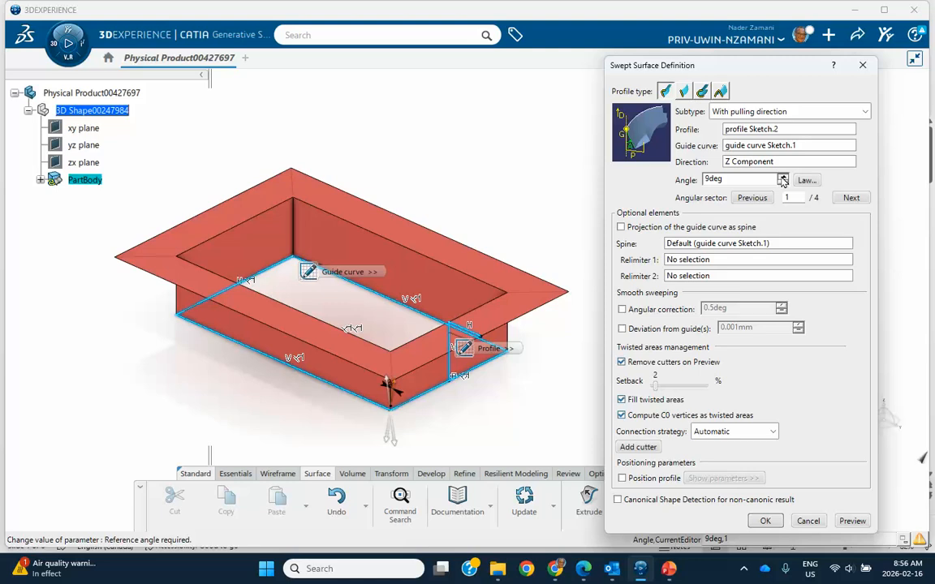
mouse_move(436, 388)
middle_down()
mouse_move(469, 383)
mouse_move(397, 411)
mouse_move(445, 381)
middle_up()
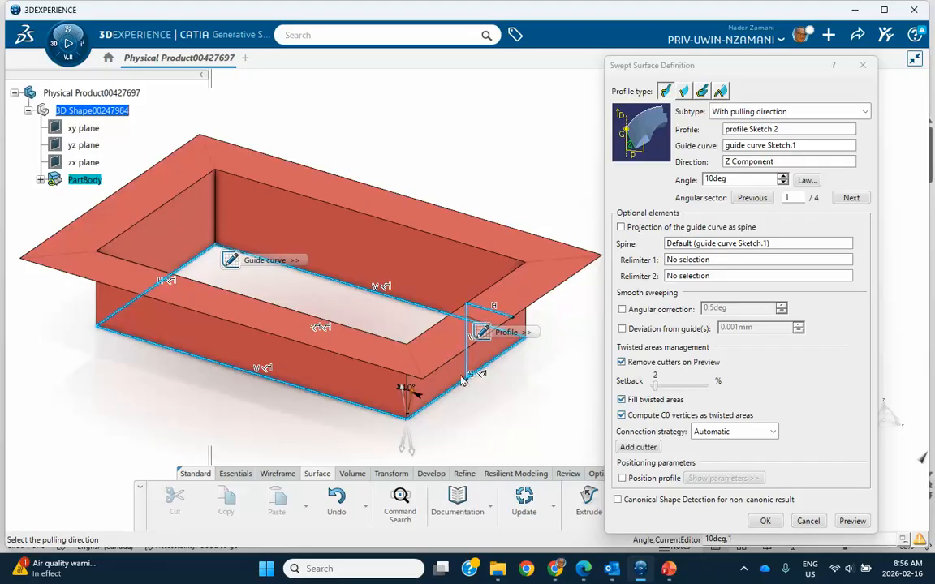
middle_drag(409, 413, 402, 357)
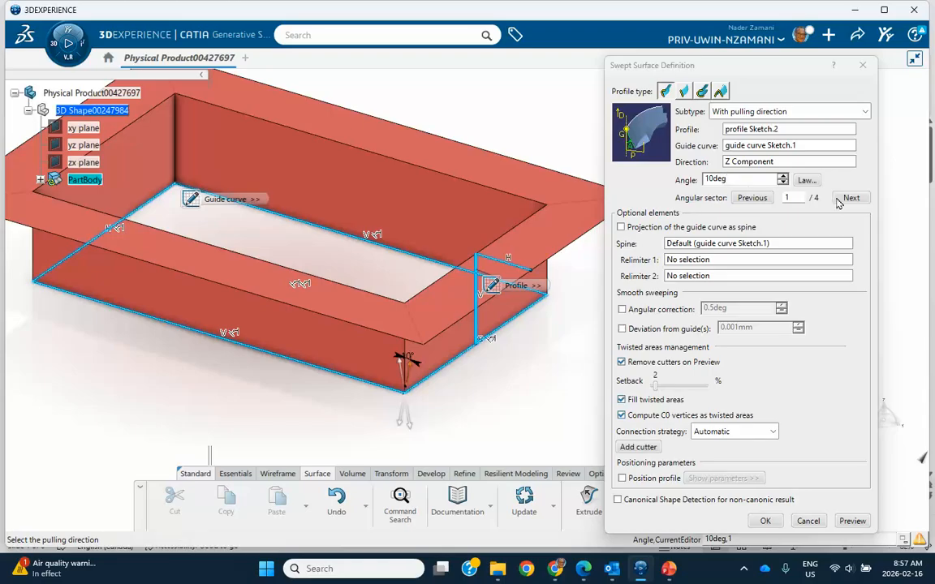
Preview the 10deg sweep, then raise the angle to 30deg and preview again.
click(852, 521)
middle_drag(519, 381, 502, 281)
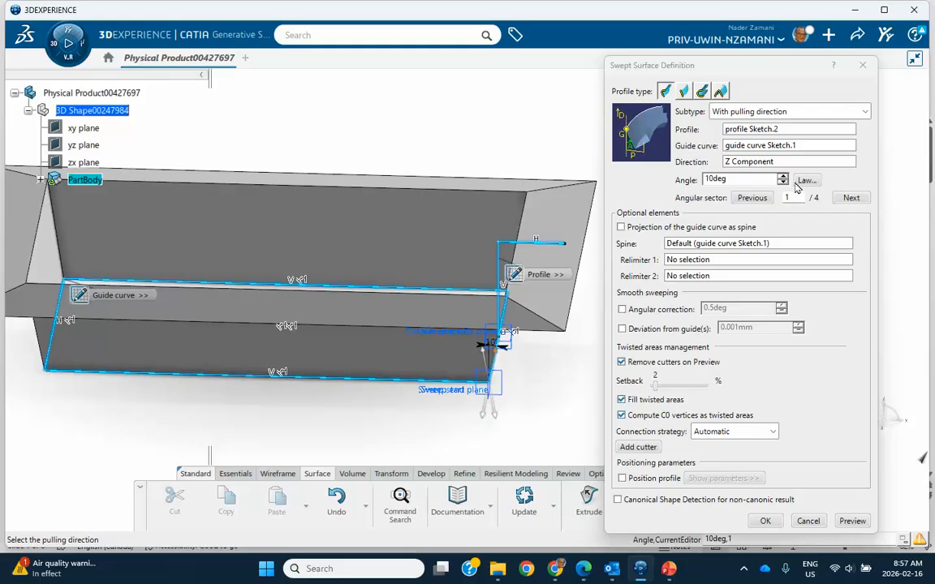
drag(783, 180, 784, 181)
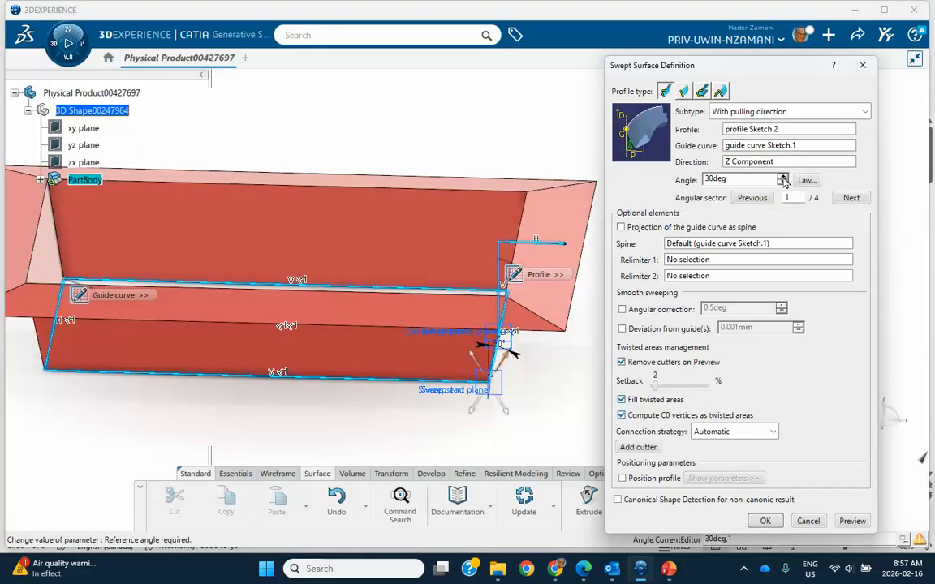
click(845, 521)
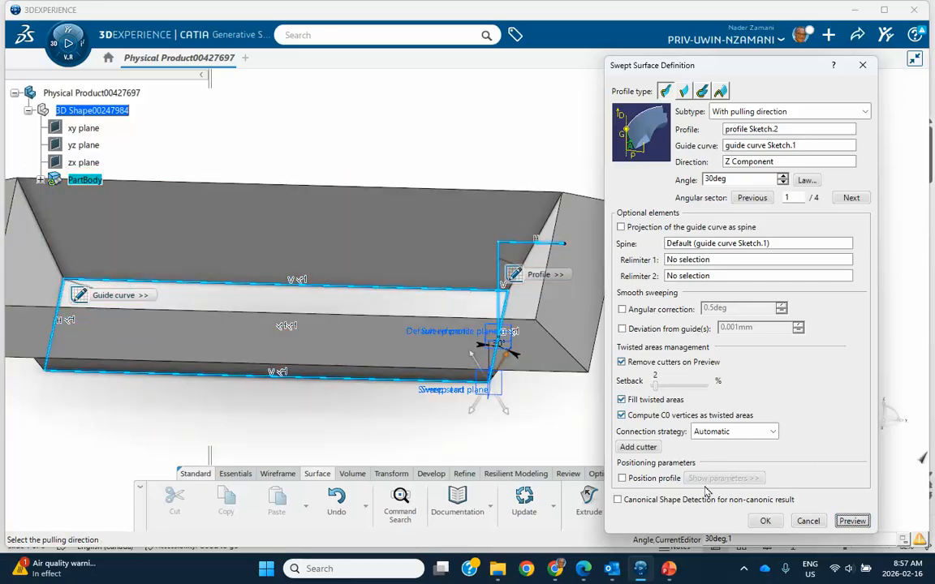
middle_drag(529, 413, 416, 425)
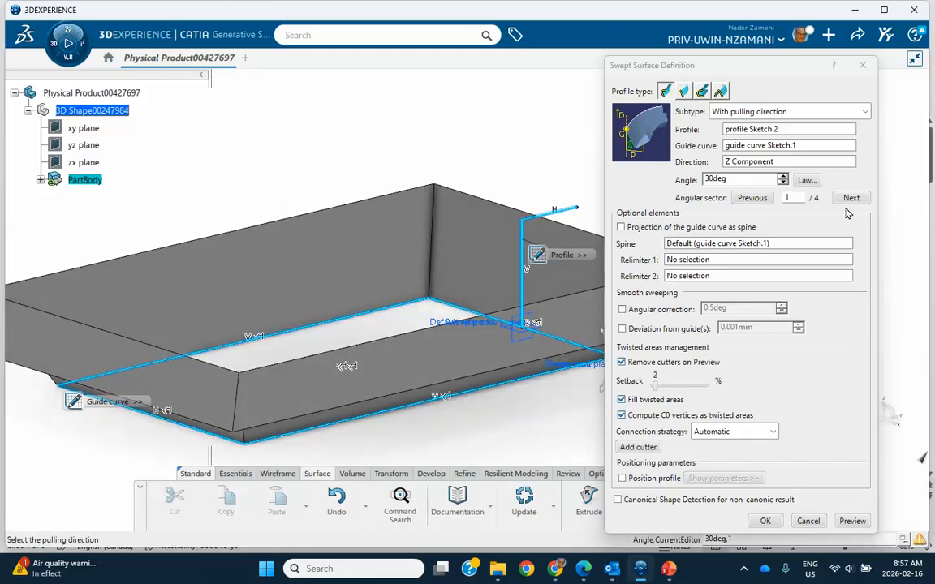
middle_drag(497, 240, 467, 227)
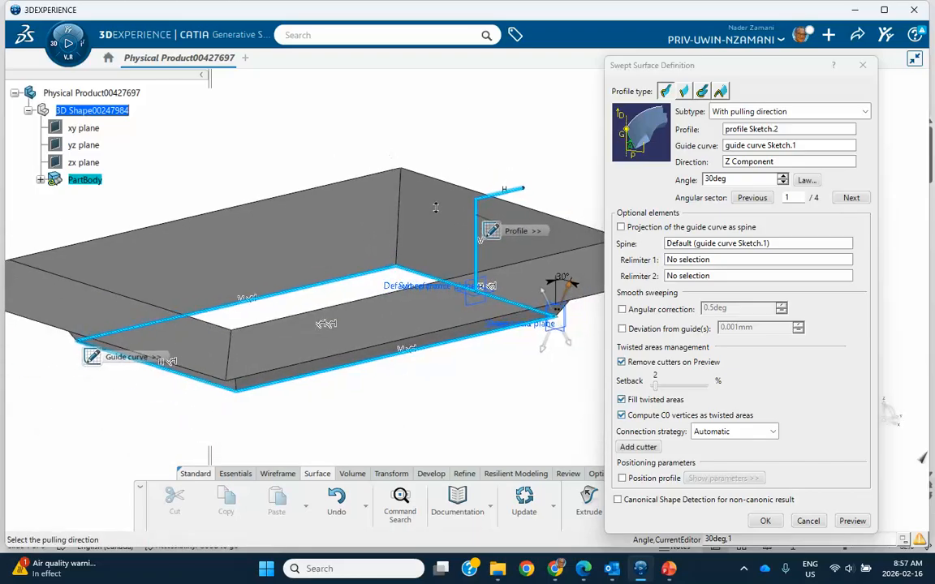
Preview the 30deg sweep on angular sectors 2, 3 and 4 in turn.
click(849, 198)
click(850, 520)
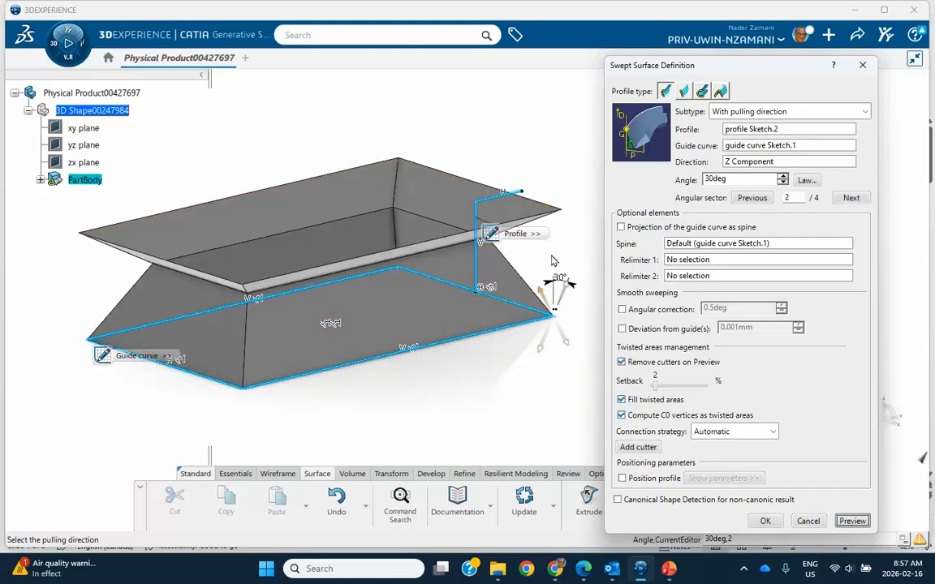
middle_drag(475, 371, 438, 393)
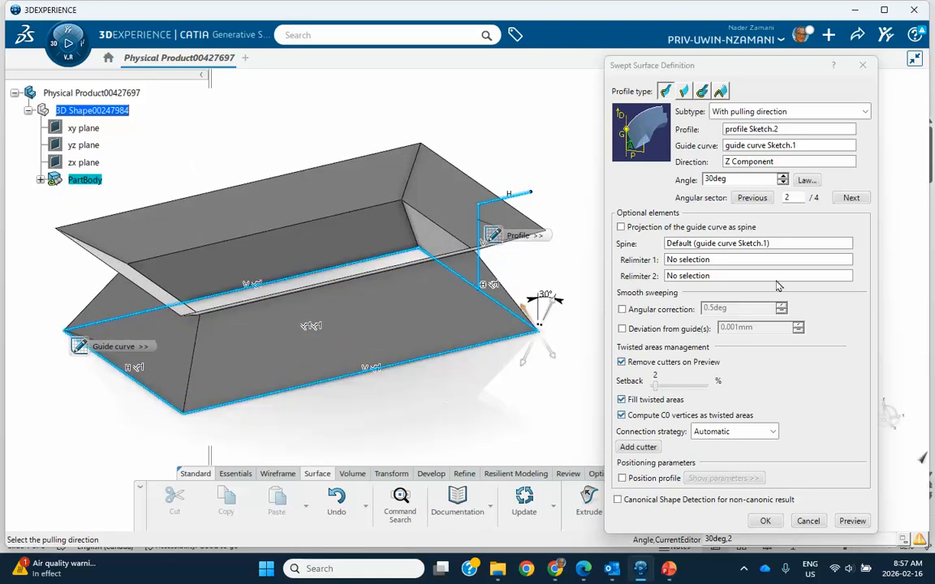
click(850, 198)
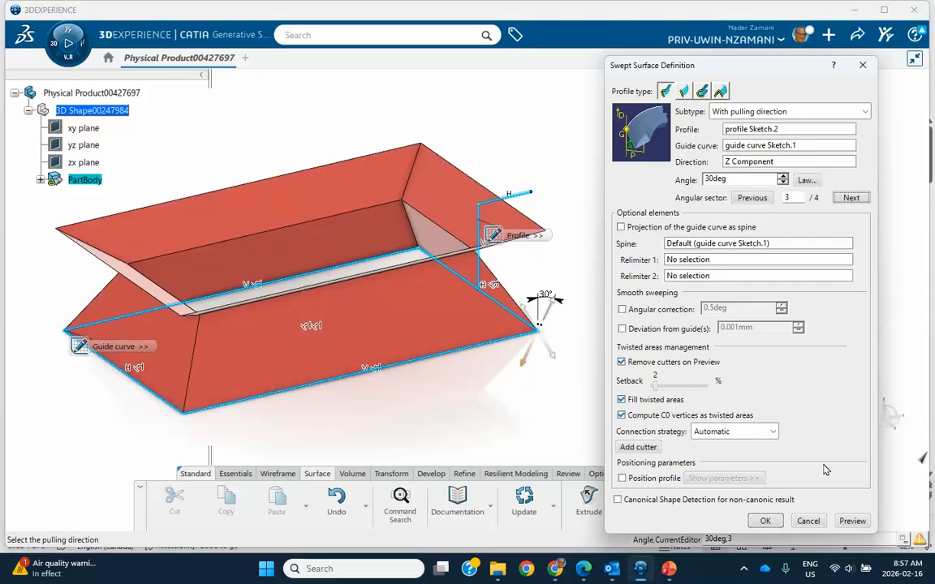
click(852, 521)
middle_drag(442, 390, 442, 340)
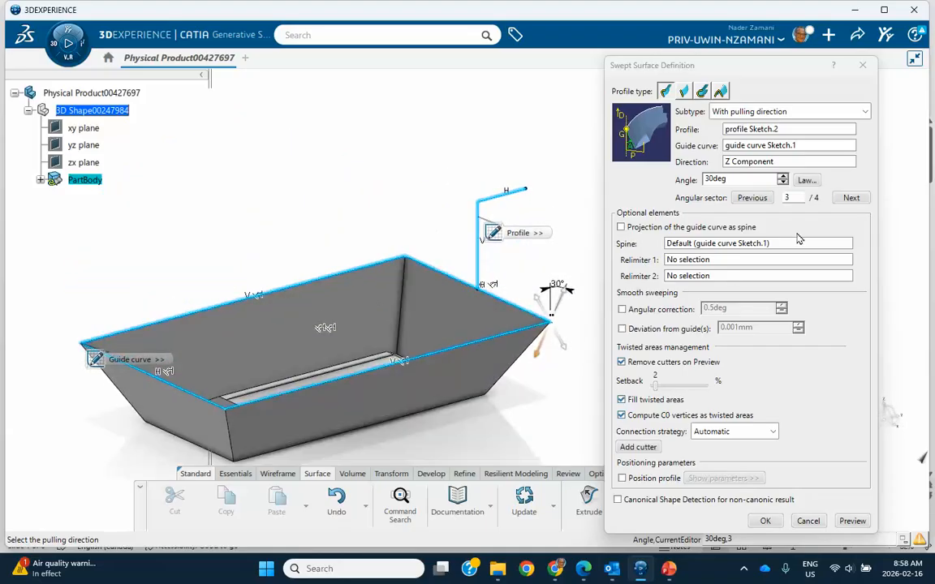
click(848, 198)
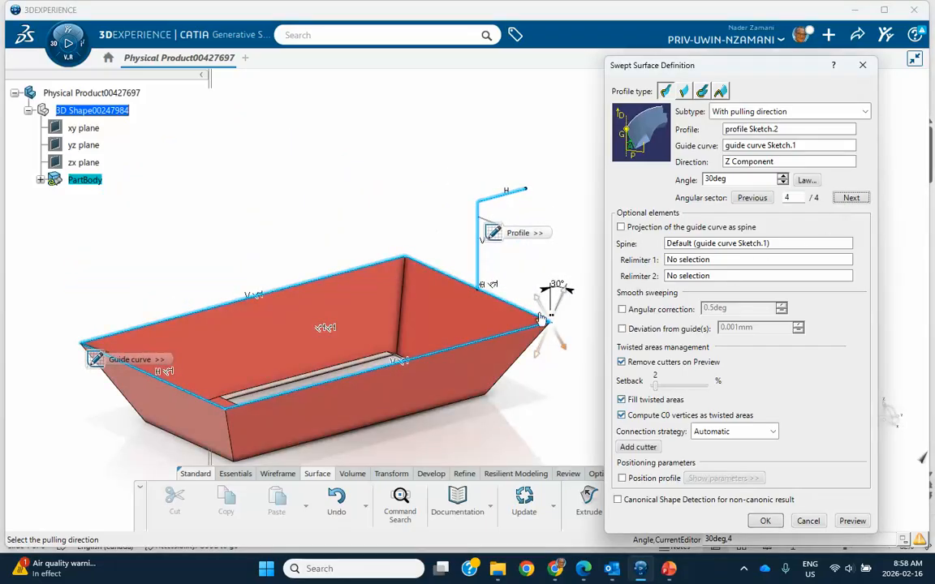
click(851, 520)
middle_drag(441, 342, 504, 280)
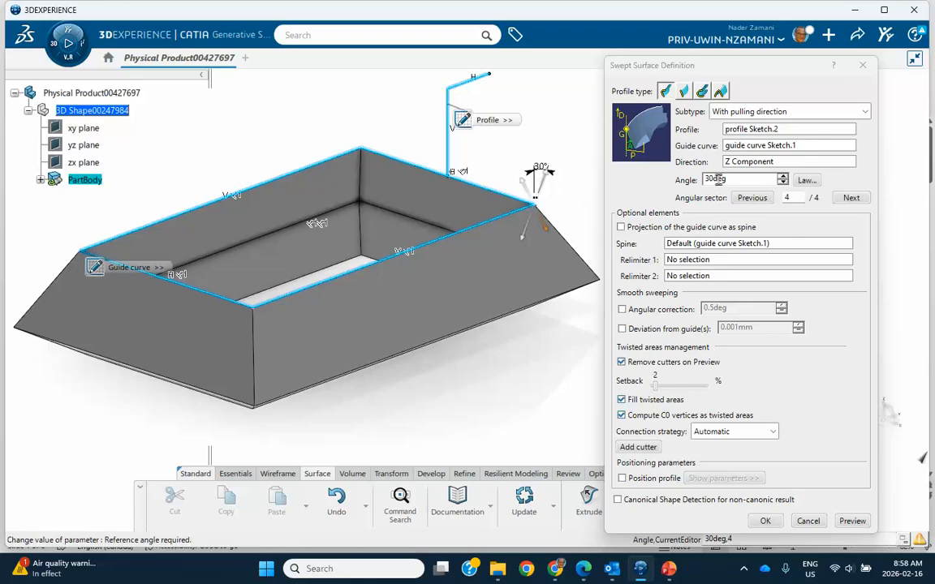
Set the sweep angle to 0 on angular sector 1, preview, and close the definition.
double_click(752, 180)
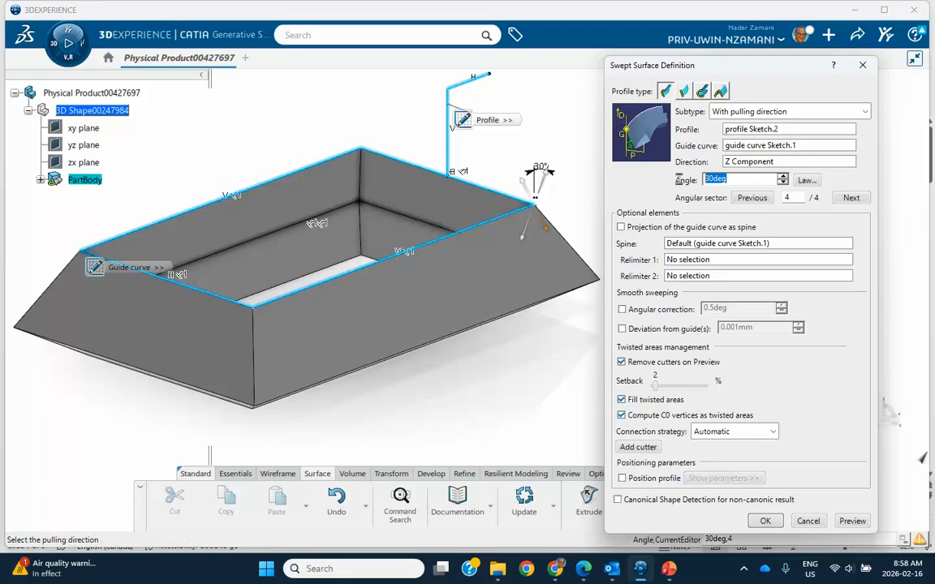
text(0)
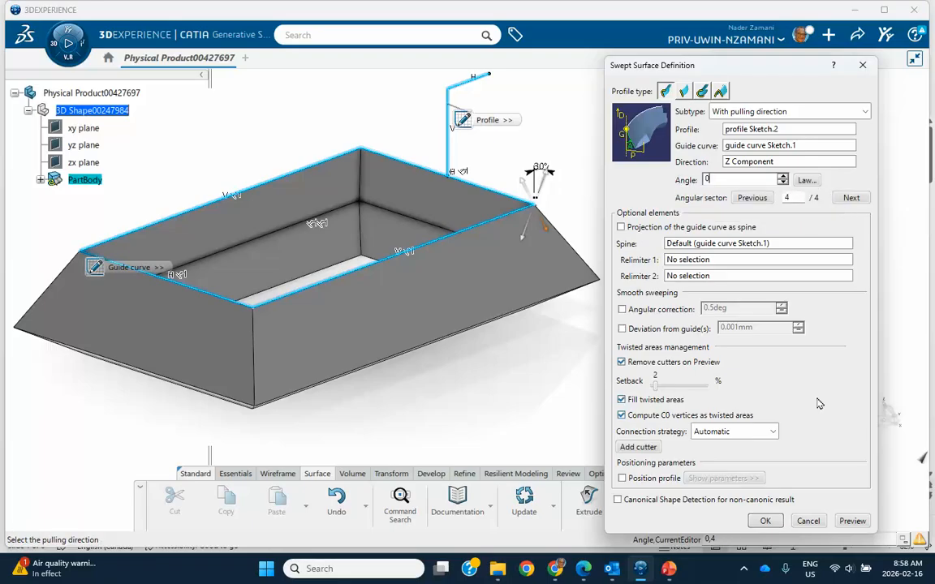
click(852, 521)
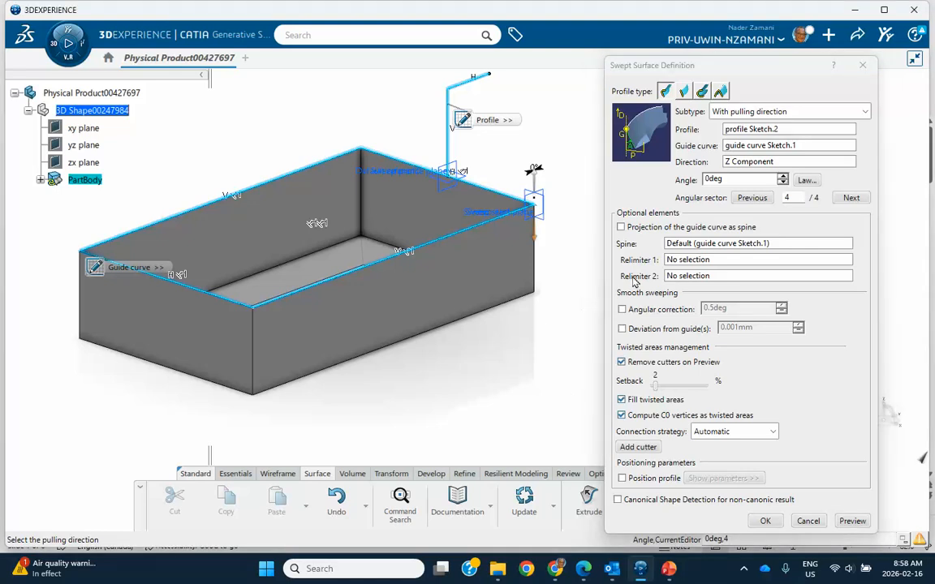
click(799, 194)
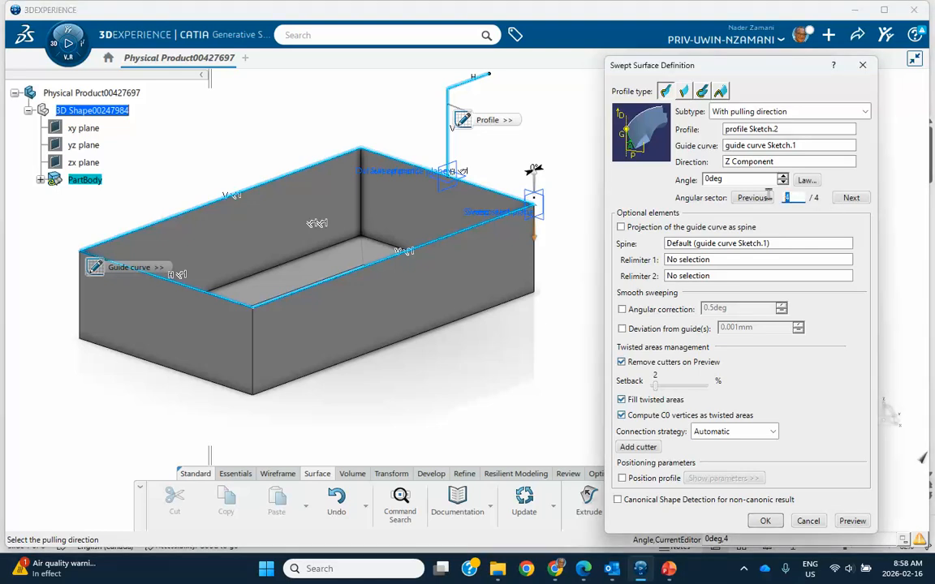
click(850, 198)
click(852, 521)
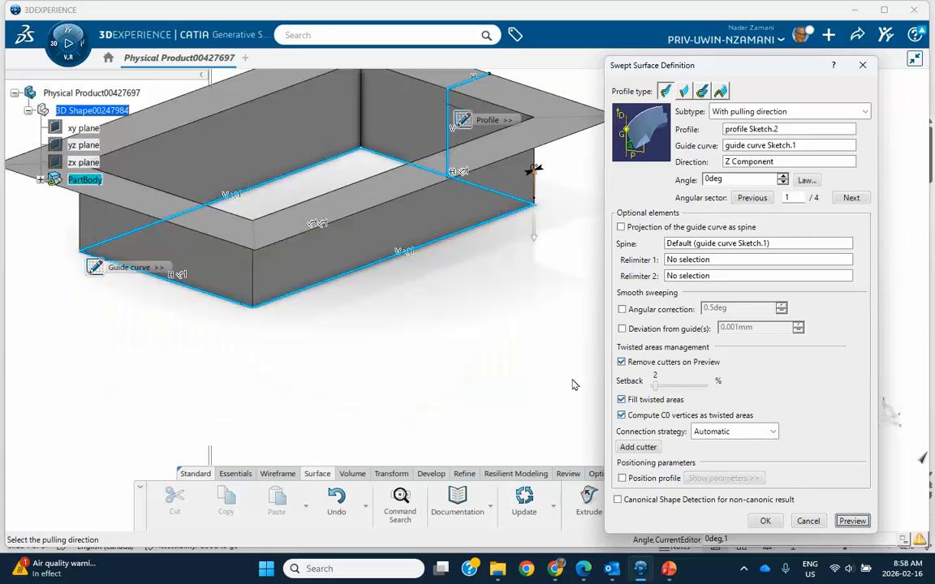
middle_drag(503, 284, 497, 378)
click(808, 520)
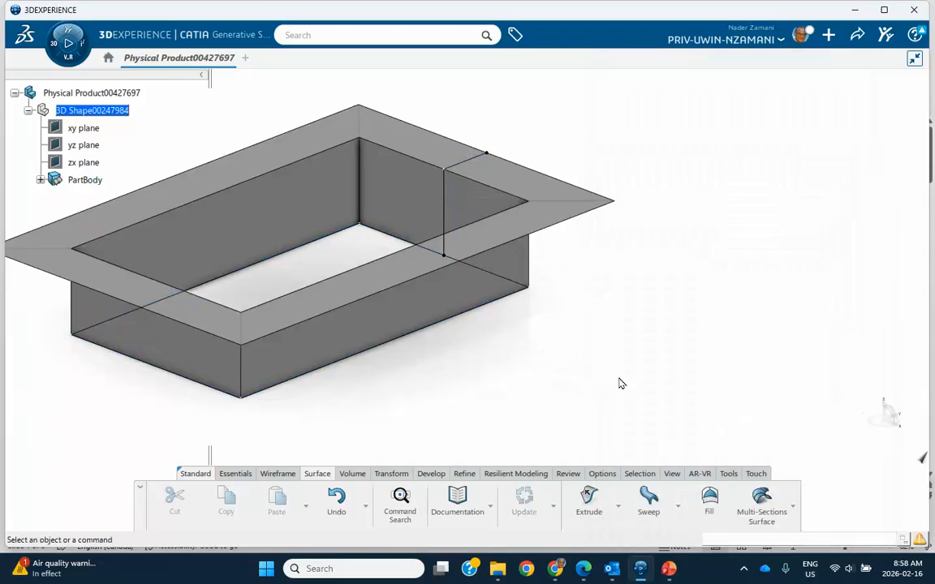
click(39, 179)
Reopen Sweep.1 for editing from the model tree.
middle_drag(256, 243, 376, 243)
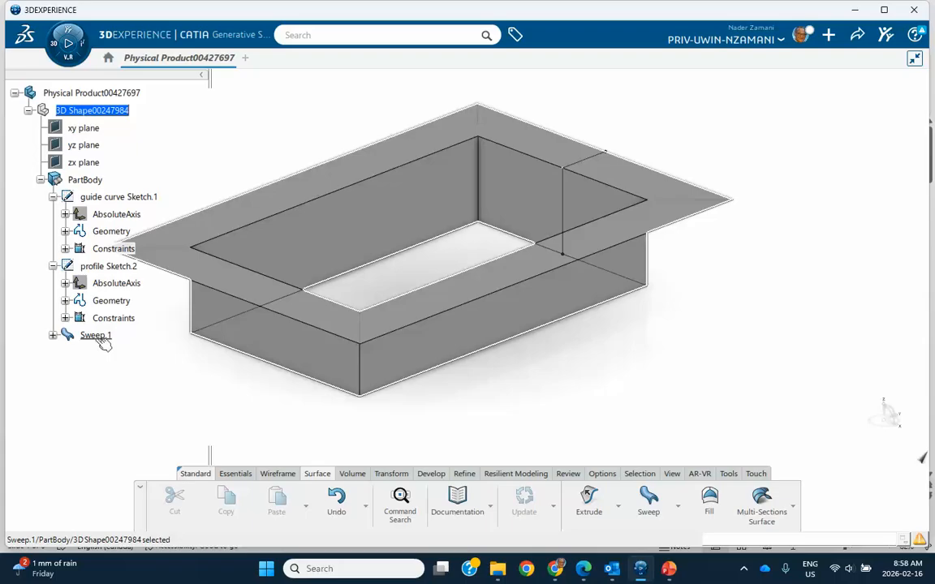
click(96, 335)
double_click(243, 321)
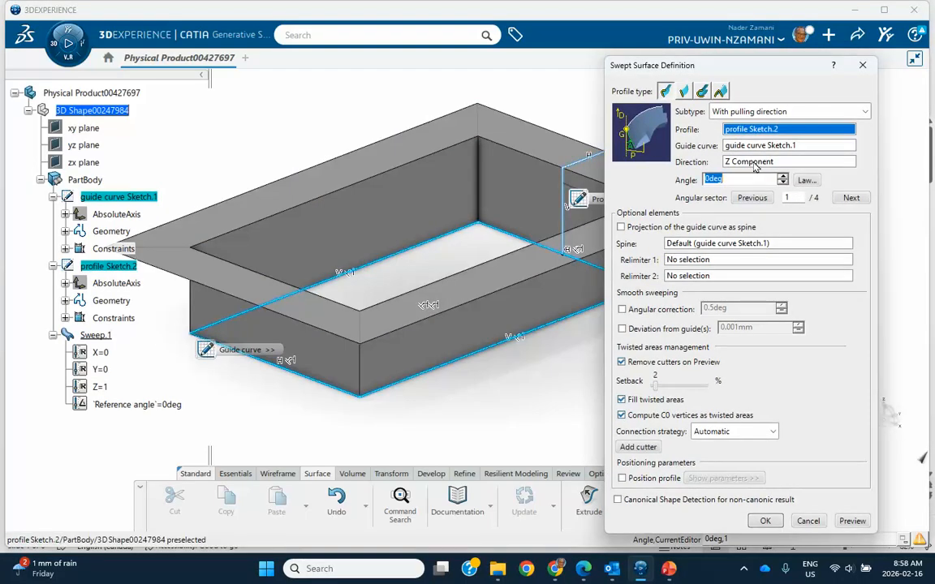
middle_drag(483, 243, 451, 200)
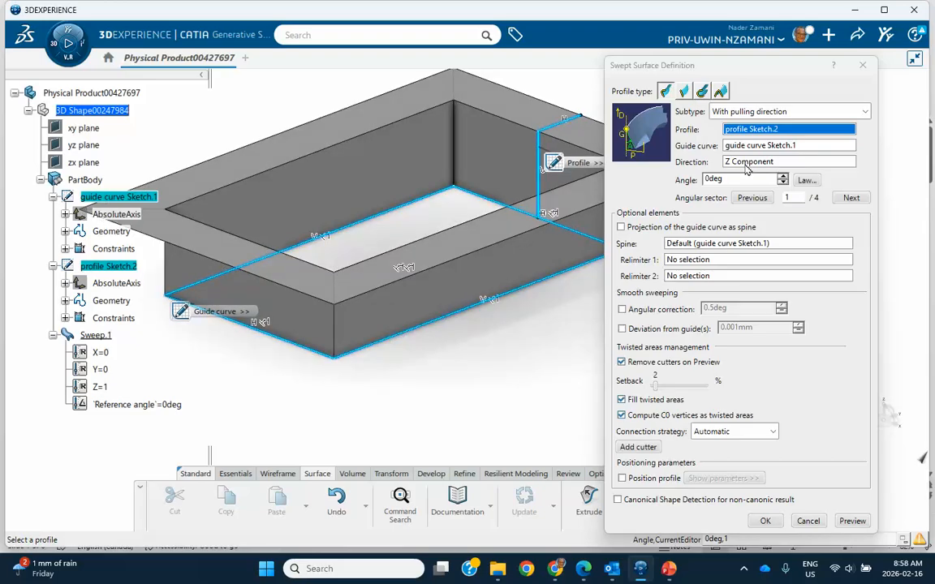
Try X Component, then Y Component as the pulling direction, dismissing both update errors.
right_click(748, 163)
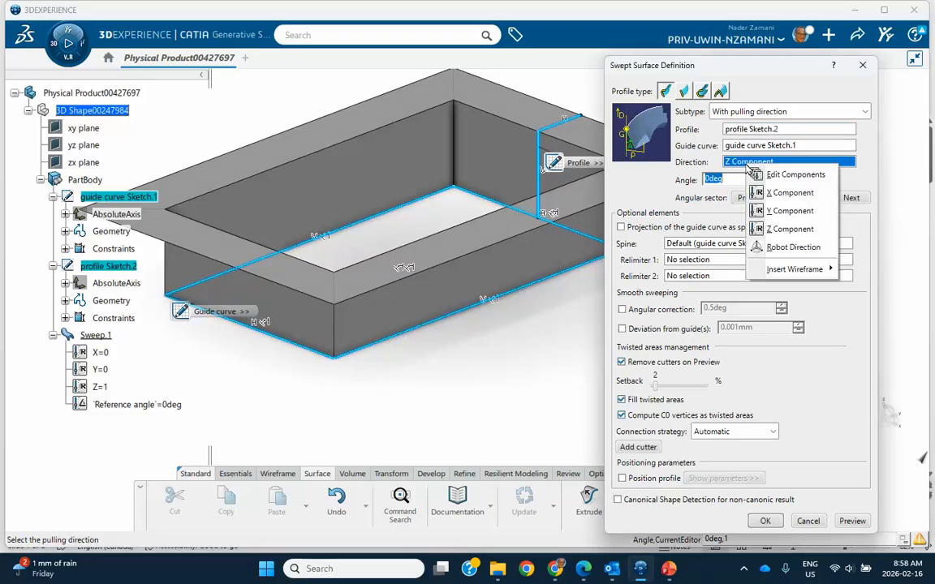
click(784, 195)
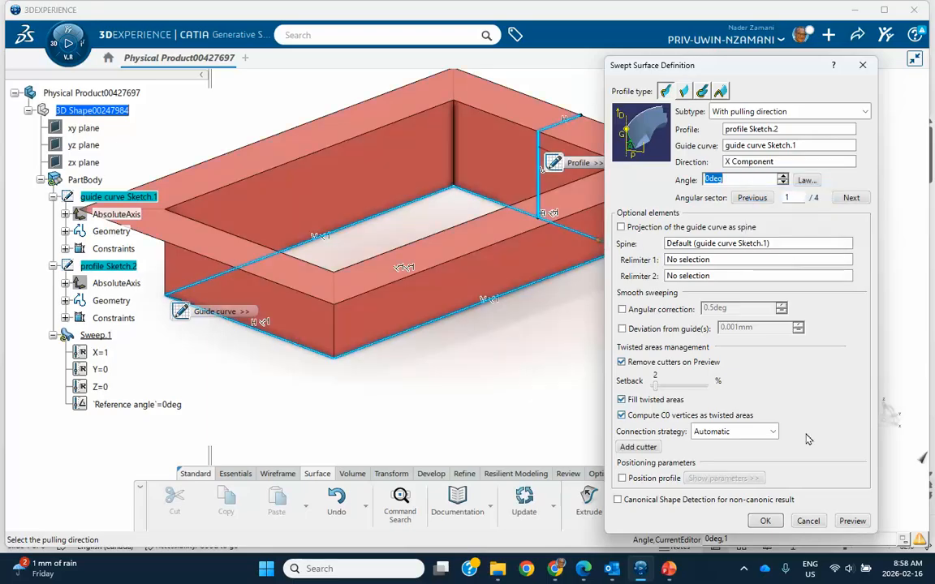
click(849, 521)
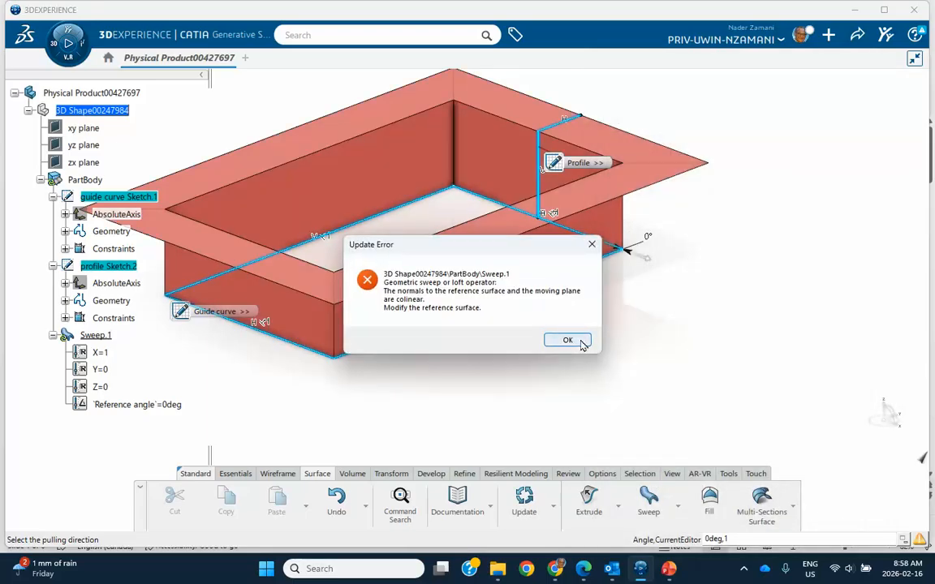
click(570, 339)
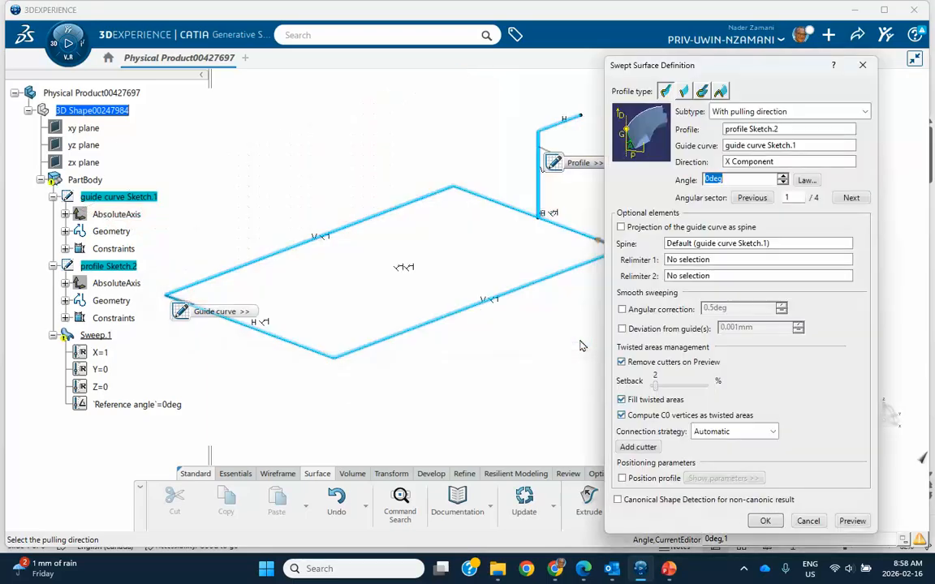
right_click(758, 166)
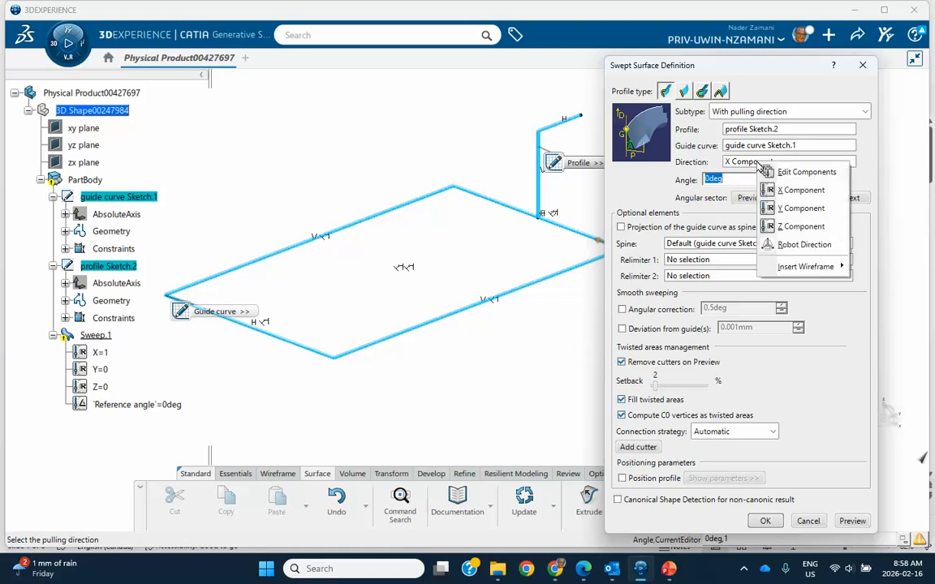
click(785, 205)
click(852, 521)
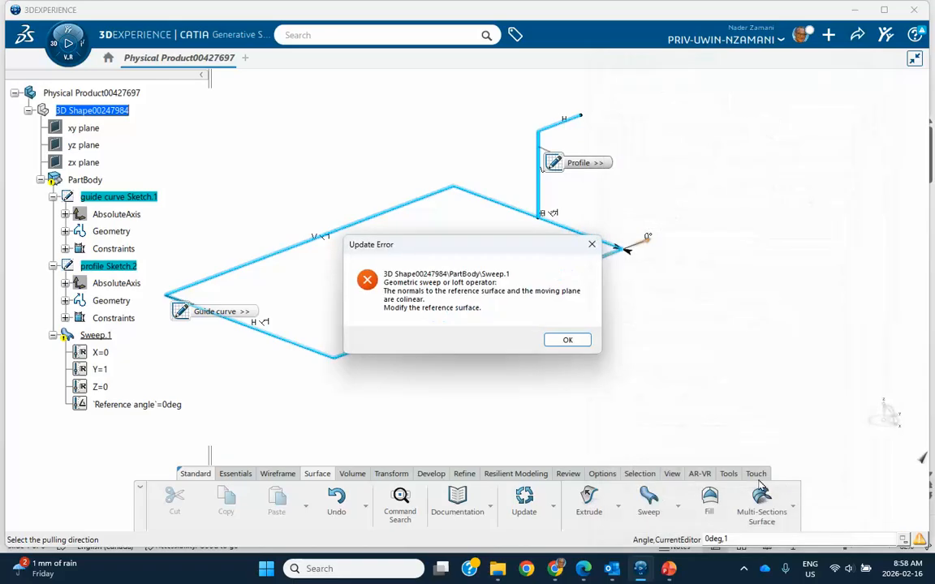
click(568, 340)
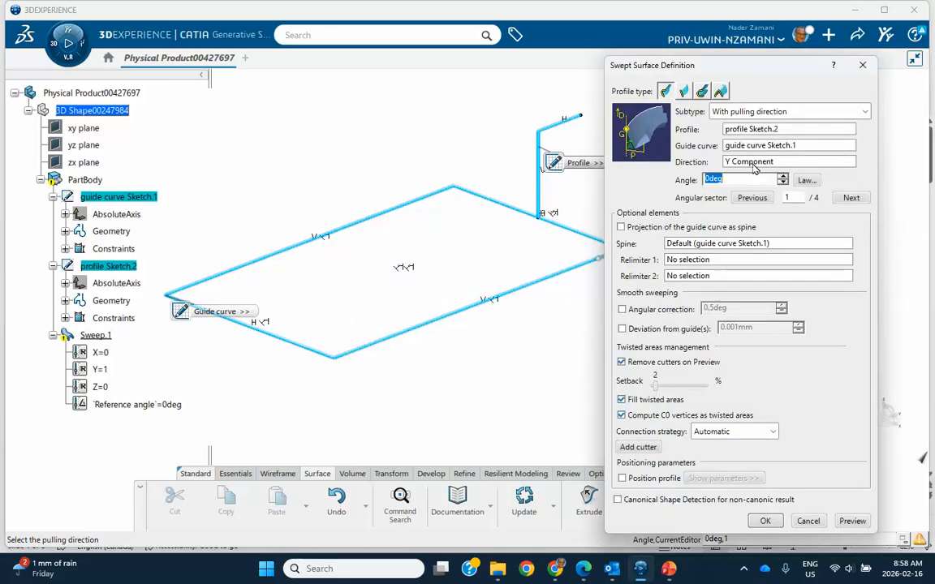
Set the pulling direction back to Z Component and preview the flanged tray.
right_click(755, 166)
click(795, 228)
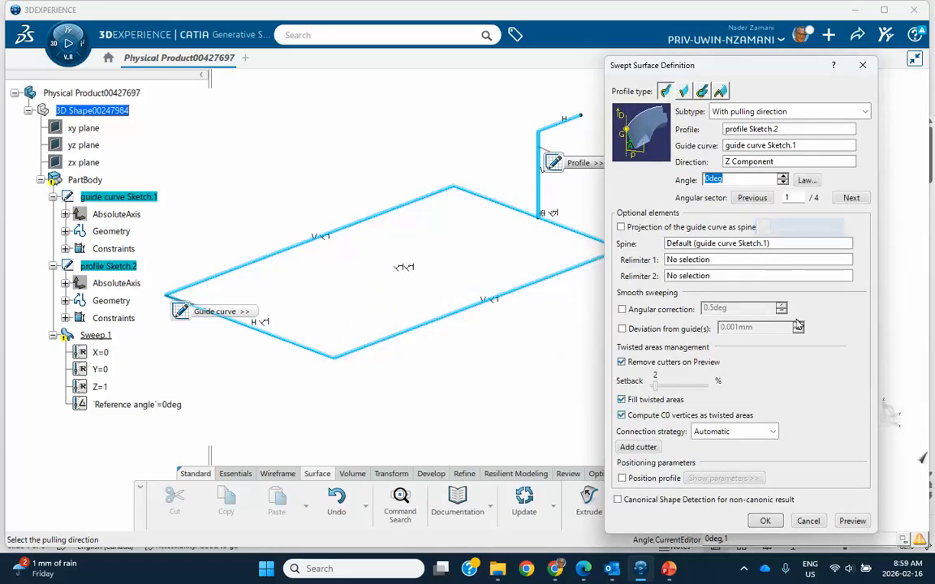
click(851, 521)
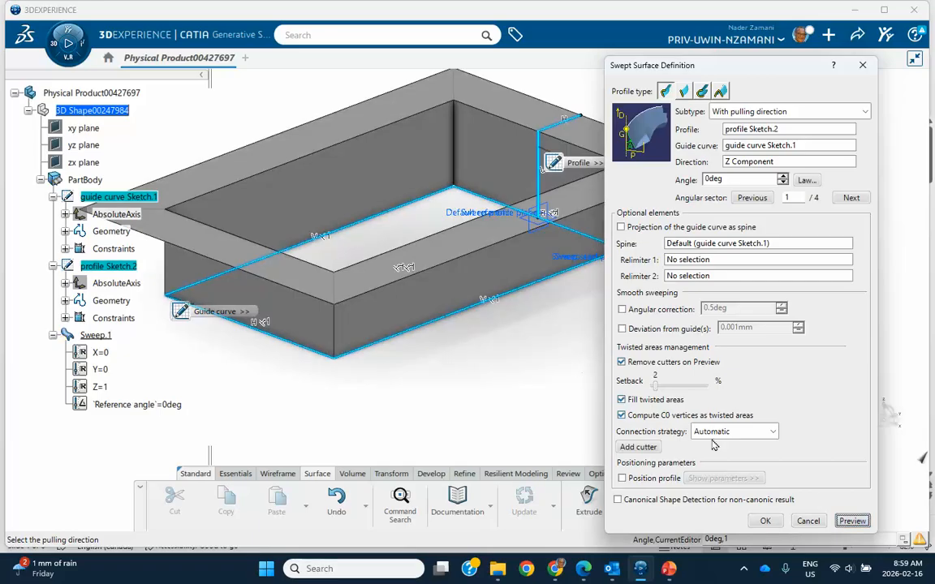
middle_drag(484, 285, 418, 234)
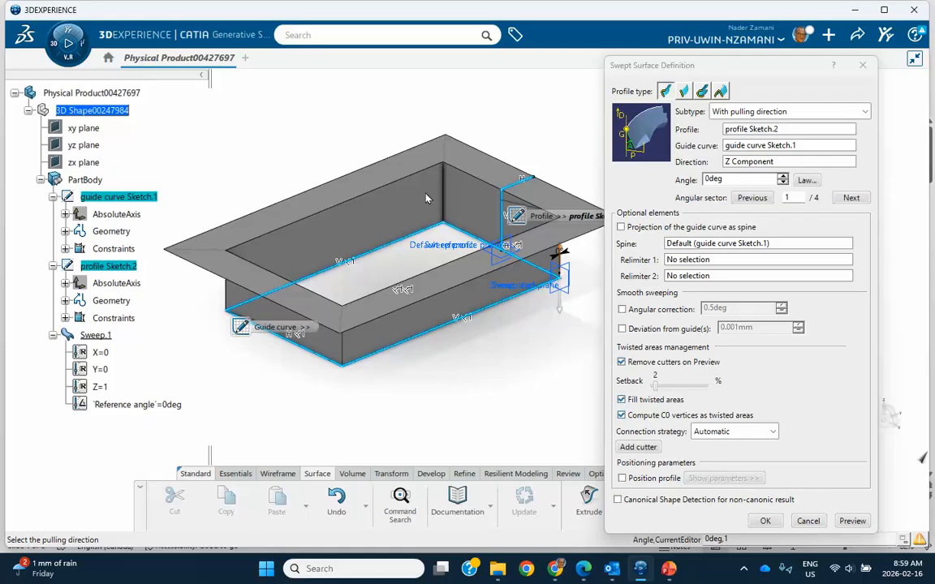
middle_drag(512, 334, 511, 330)
middle_drag(511, 324, 539, 324)
Insert a new line as the pulling direction using the Direction field's Insert Wireframe > Create Line.
right_click(756, 164)
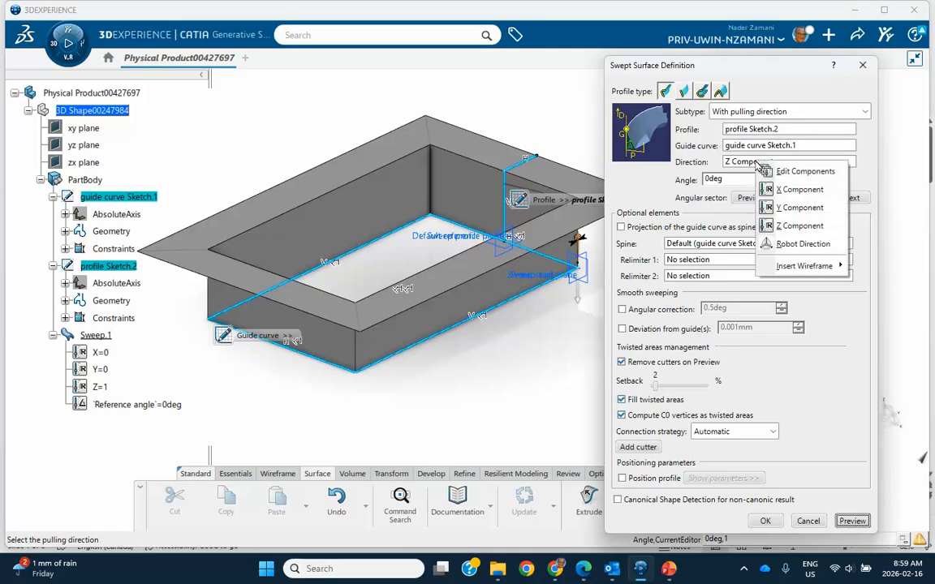
mouse_move(791, 265)
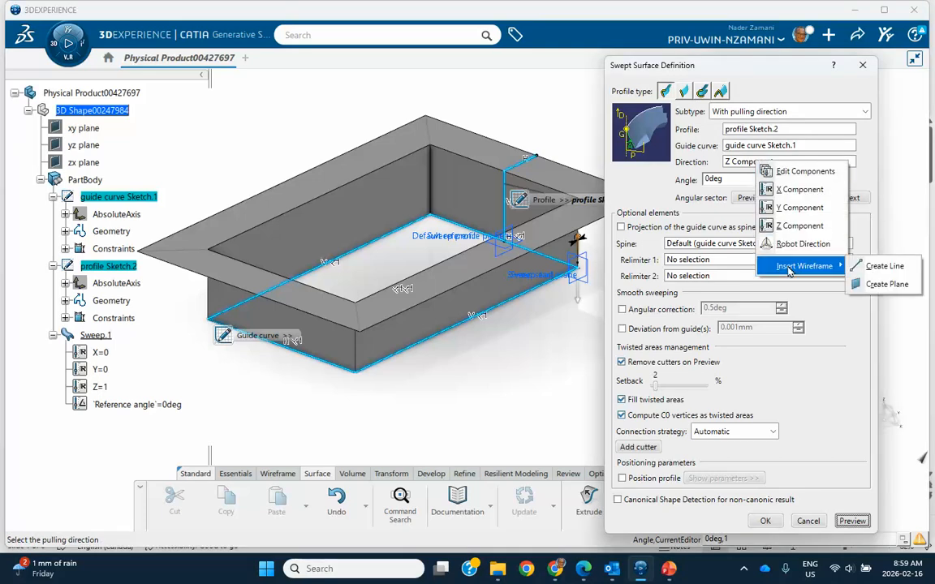
click(867, 270)
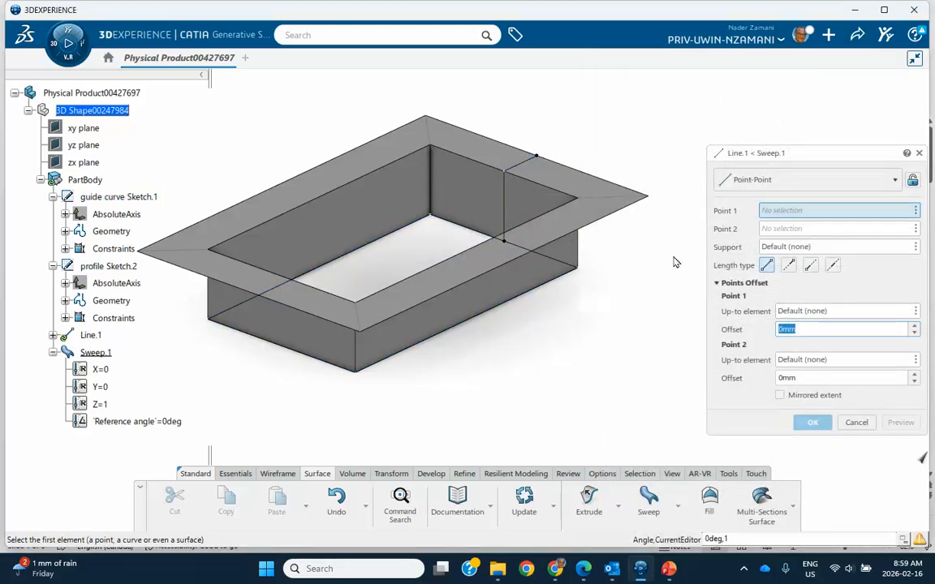
Define Line.1 from Sketch.1 Vertex.3 to Vertex.4 and accept it as the pulling direction.
middle_drag(588, 271, 573, 278)
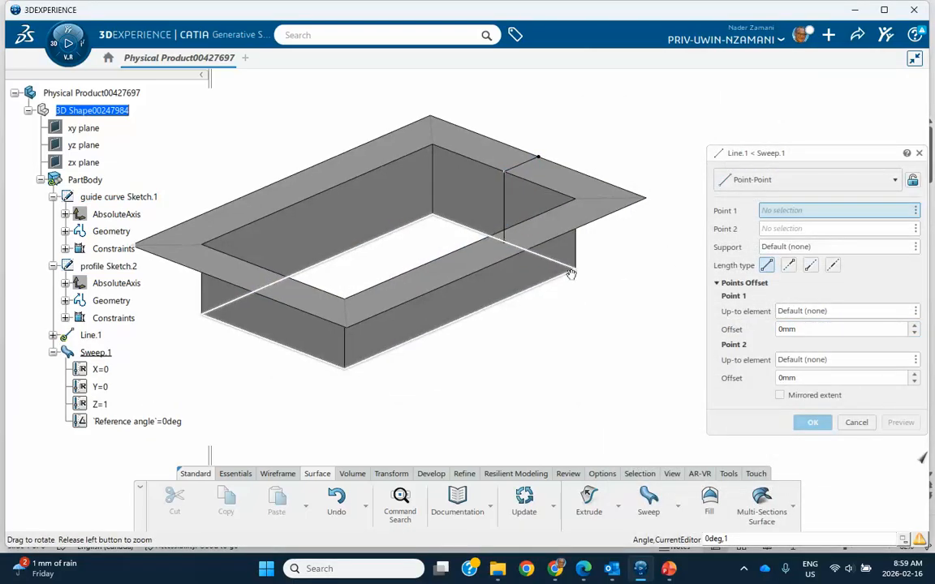
click(212, 321)
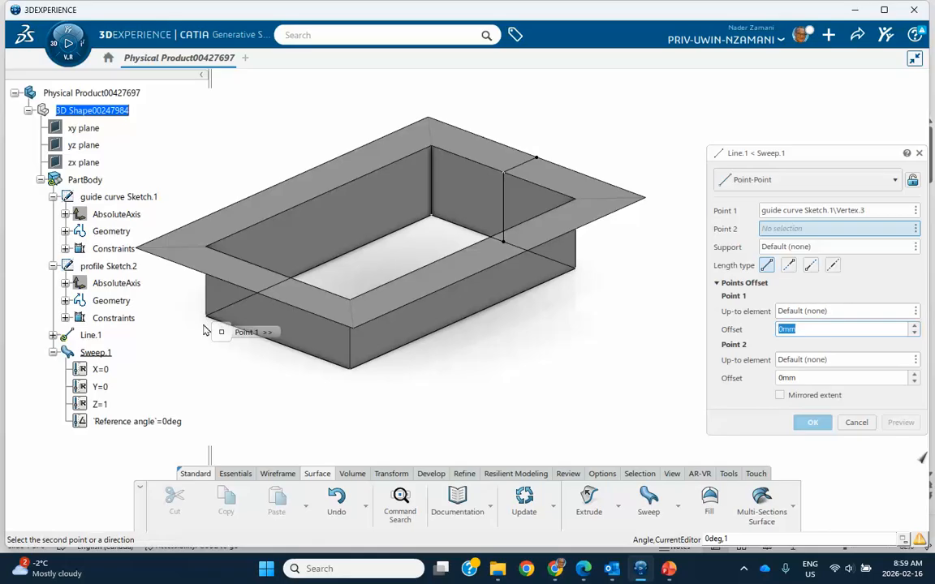
click(577, 268)
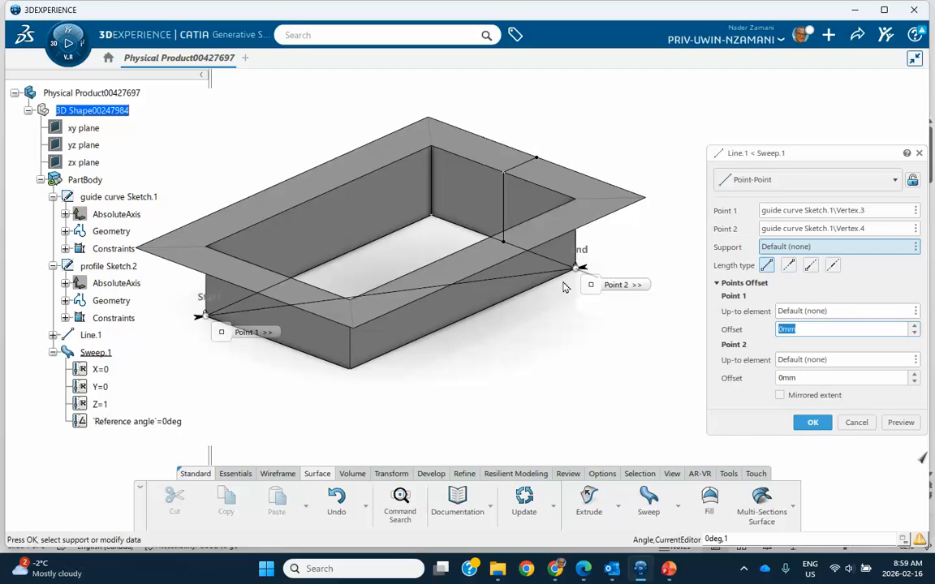
click(812, 422)
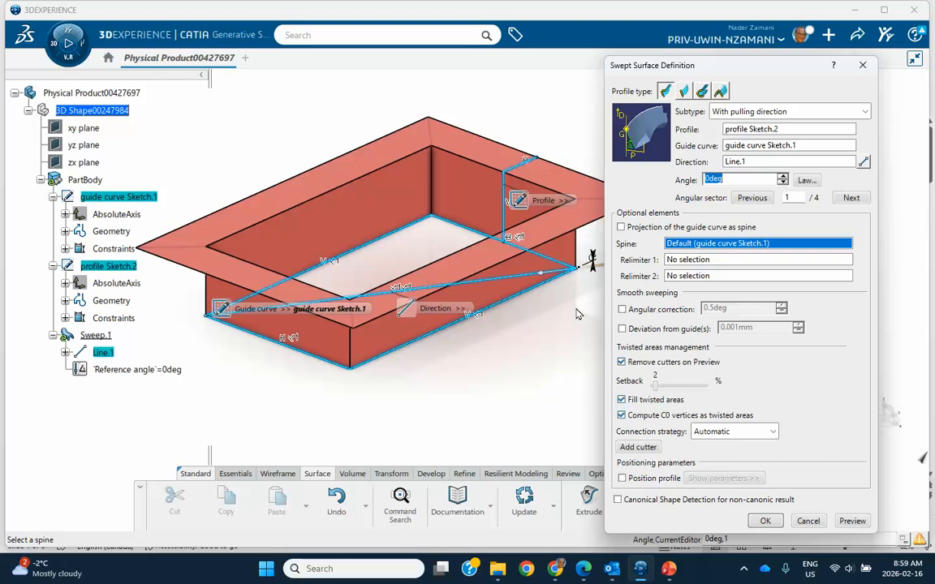
Preview the diagonal-line direction, dismiss the twisted-area error and warnings, then cancel the sweep edit.
click(851, 521)
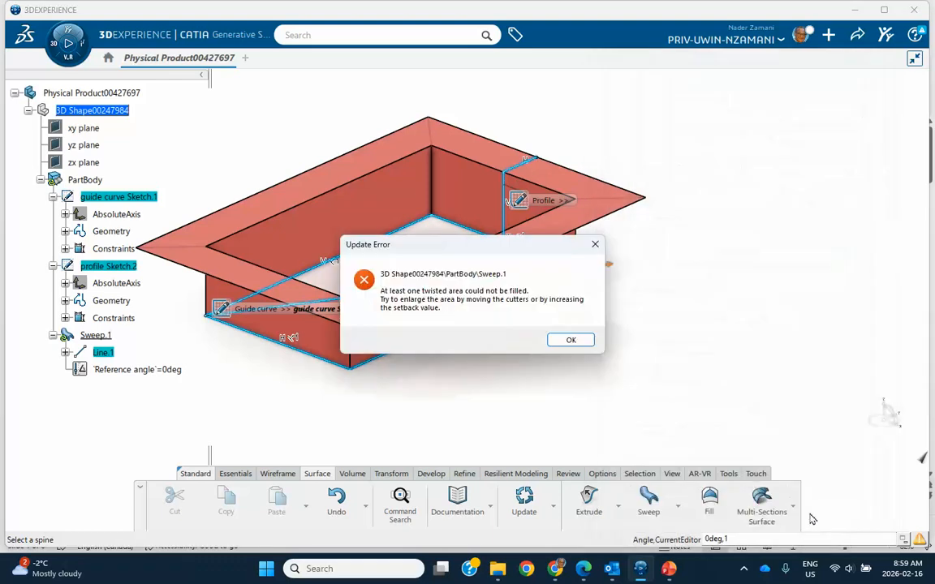
click(566, 340)
click(828, 286)
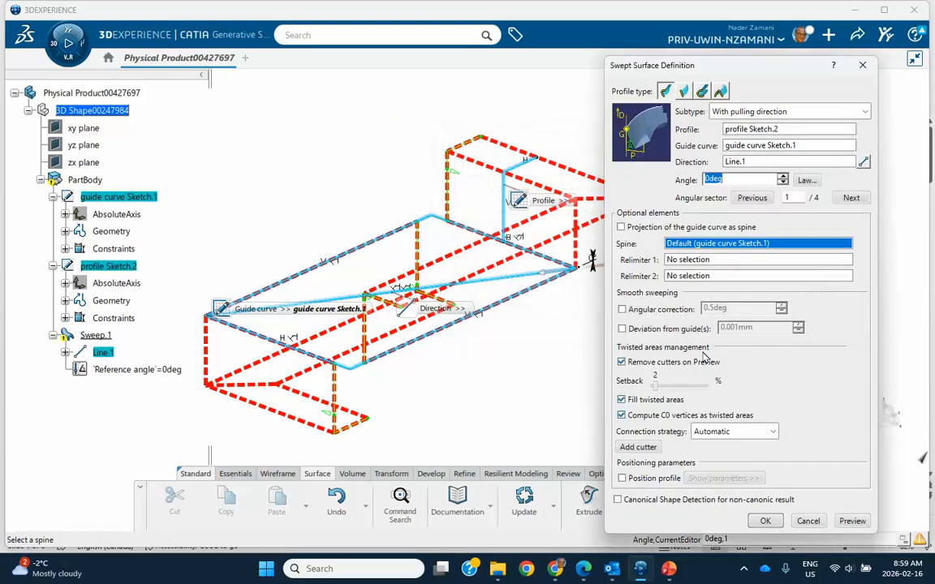
click(809, 521)
middle_drag(641, 337, 680, 338)
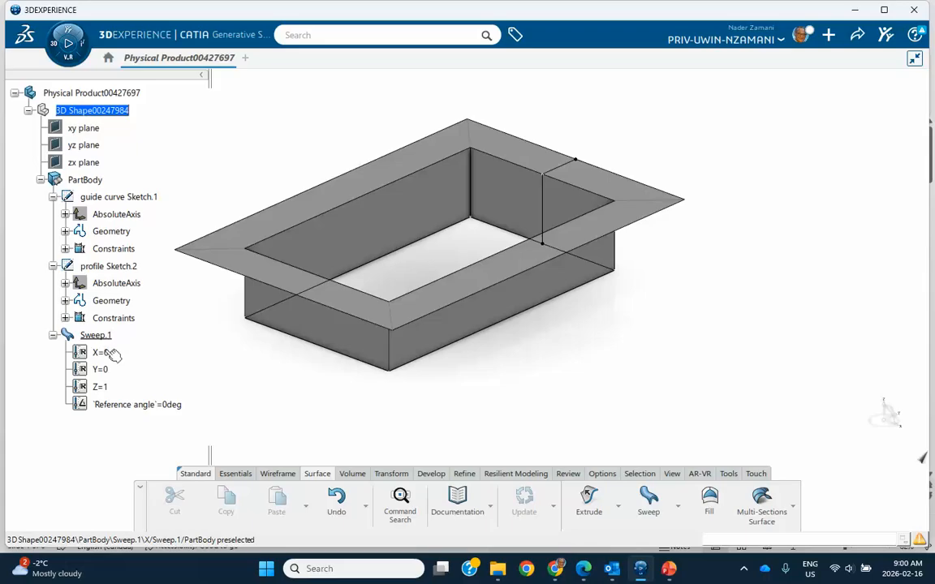
mouse_move(565, 388)
middle_down()
mouse_move(542, 396)
mouse_move(590, 384)
mouse_move(576, 385)
middle_up()
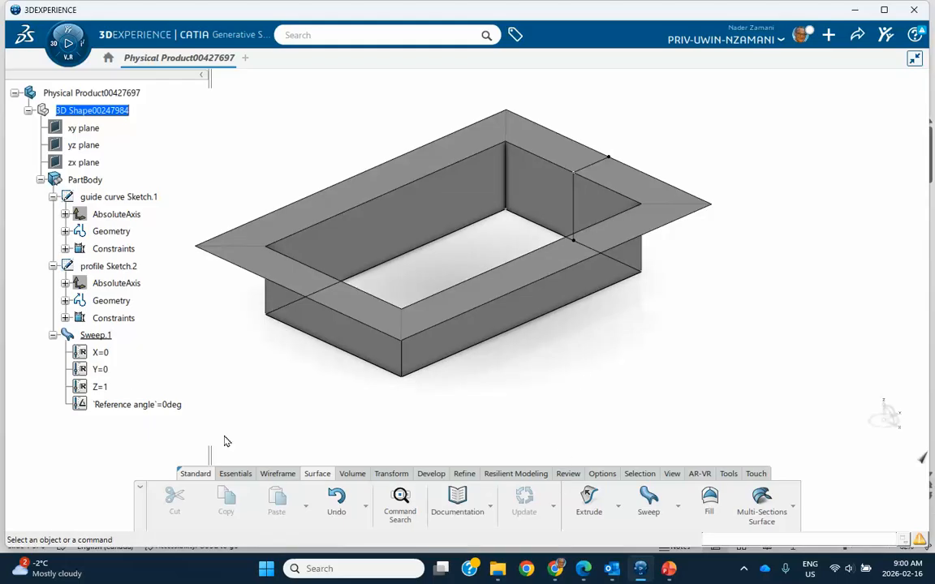
Reopen Sweep.1 and start a new pulling-direction line via Insert Wireframe > Create Line.
double_click(89, 335)
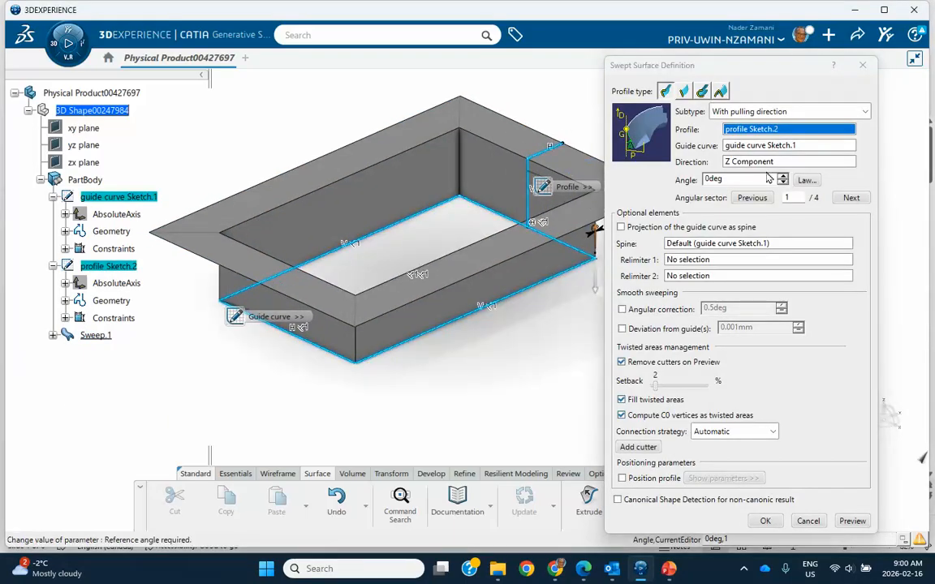
right_click(765, 166)
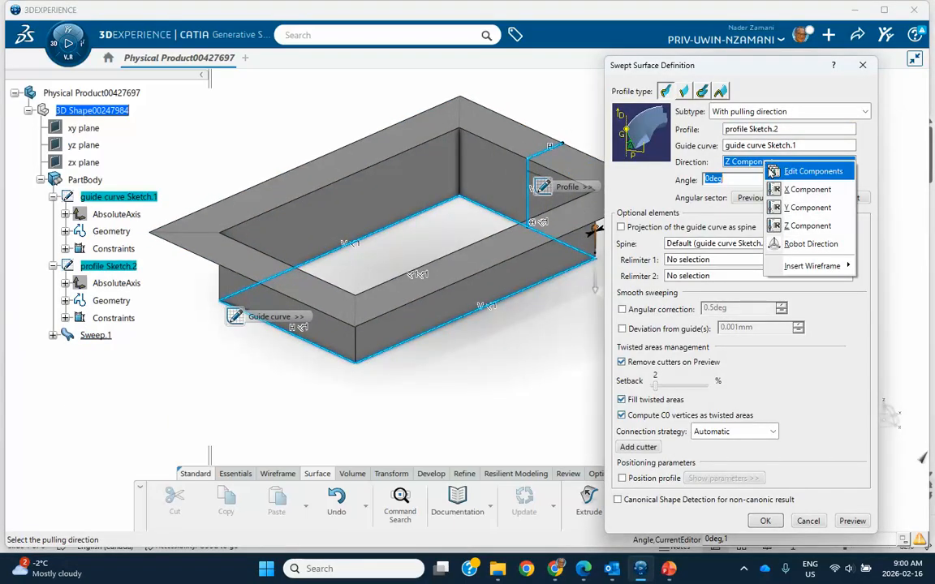
mouse_move(799, 267)
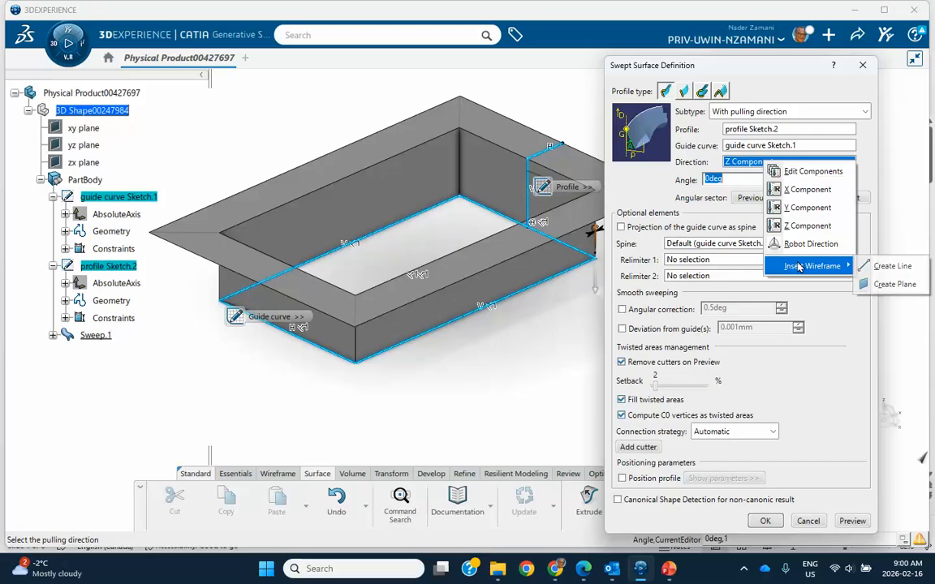
click(892, 273)
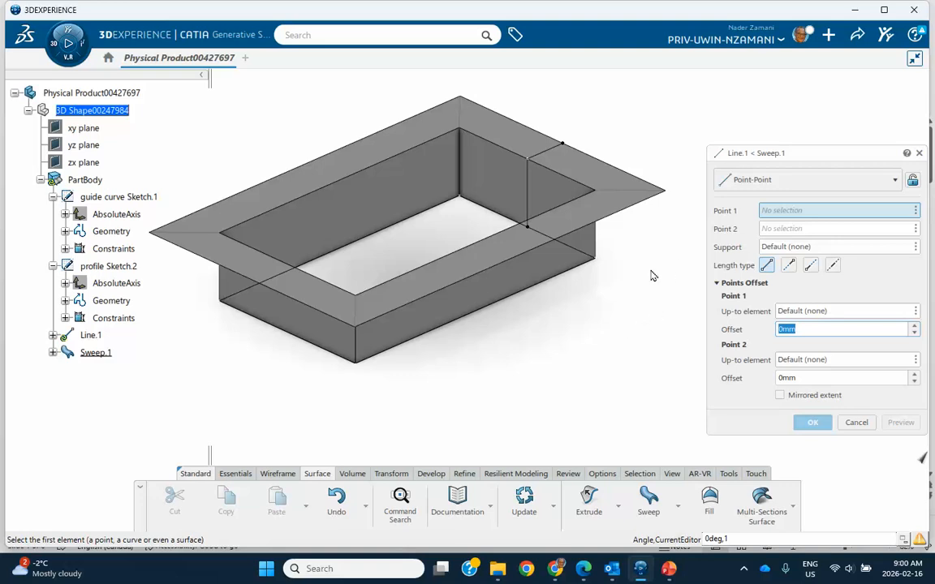
Create Line.1 between profile Sketch.2 Vertex.1 and Vertex.2 and accept it as the pulling direction.
click(570, 147)
mouse_move(568, 150)
middle_down()
mouse_move(596, 275)
mouse_move(533, 282)
mouse_move(511, 271)
mouse_move(508, 219)
mouse_move(523, 217)
middle_up()
click(542, 219)
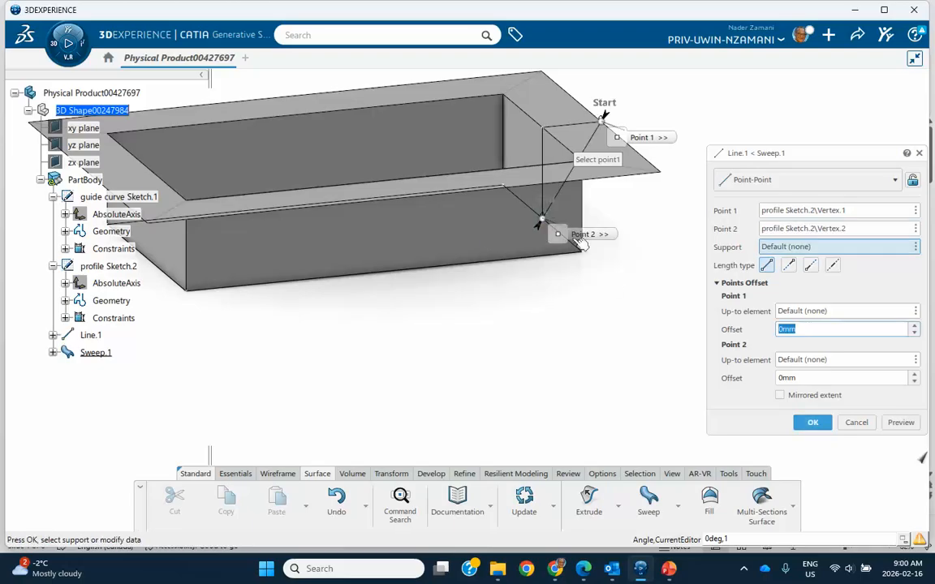
middle_drag(552, 277, 592, 249)
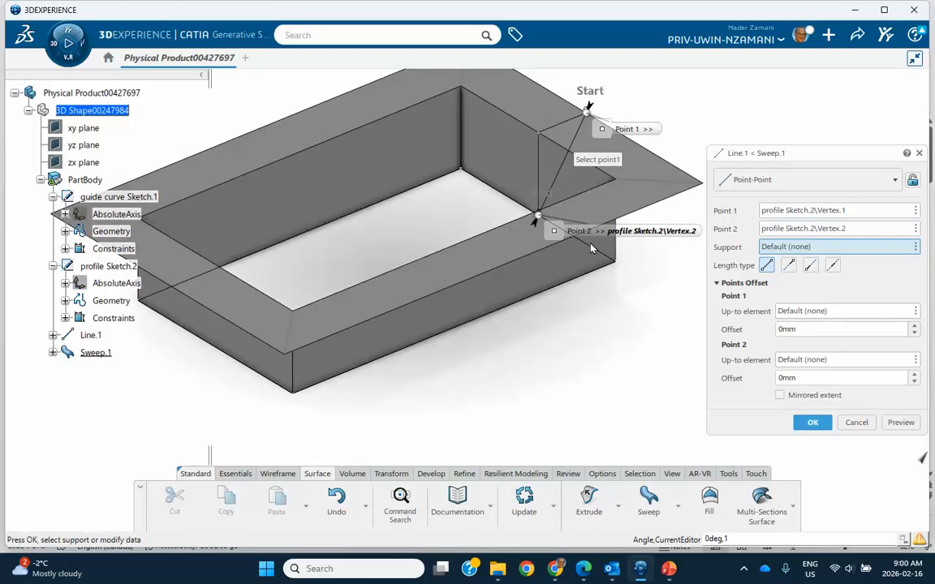
click(812, 422)
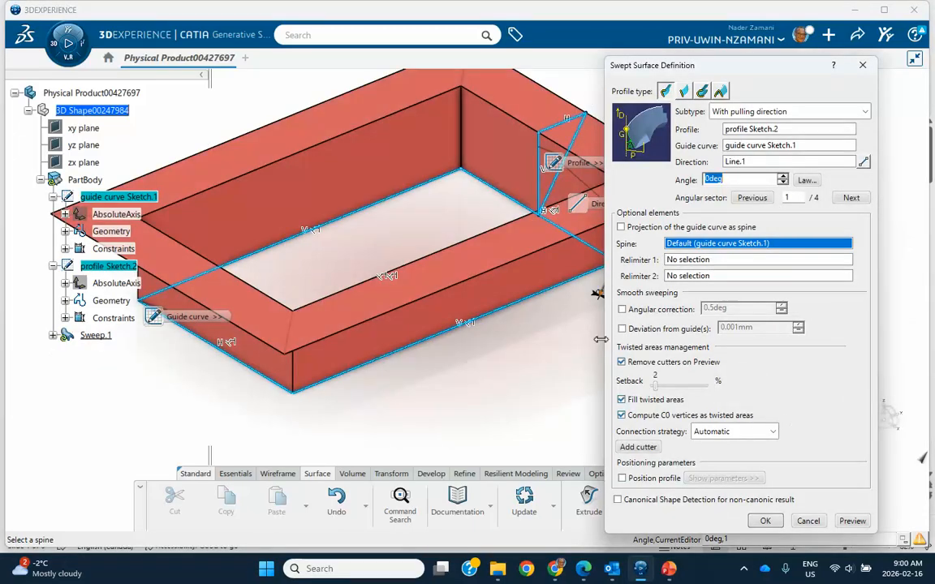
Preview the profile-line direction, dismiss the twisted-area error and warnings, and cancel the edit.
click(765, 521)
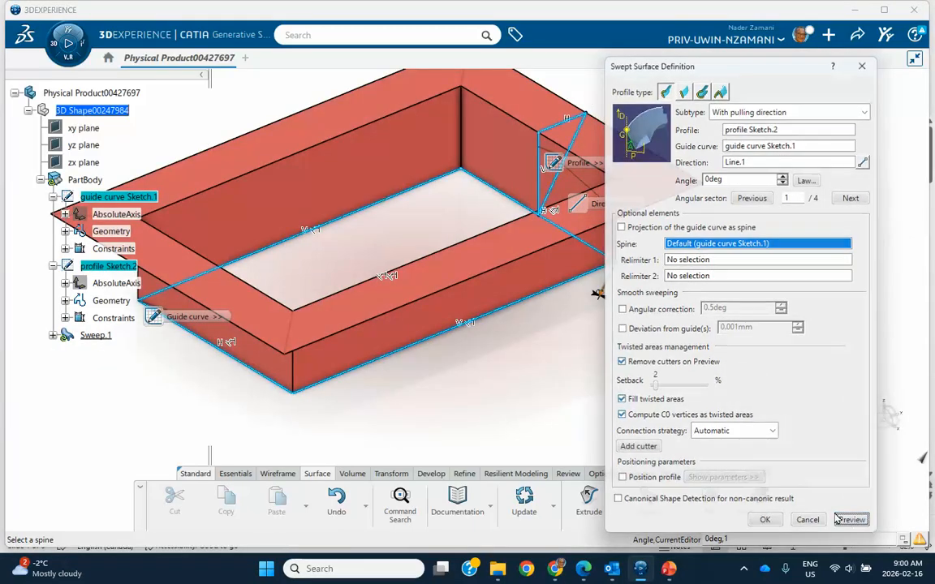
click(571, 340)
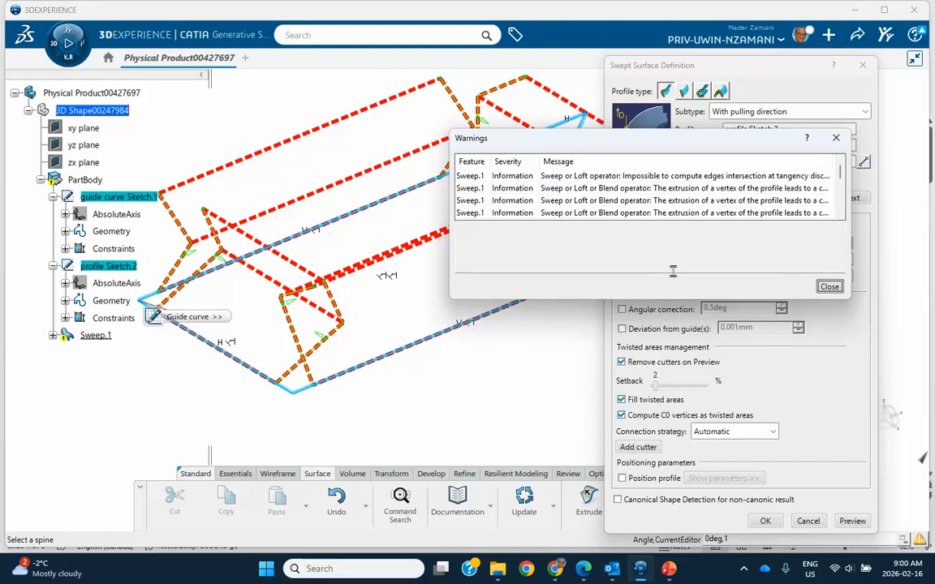
click(829, 287)
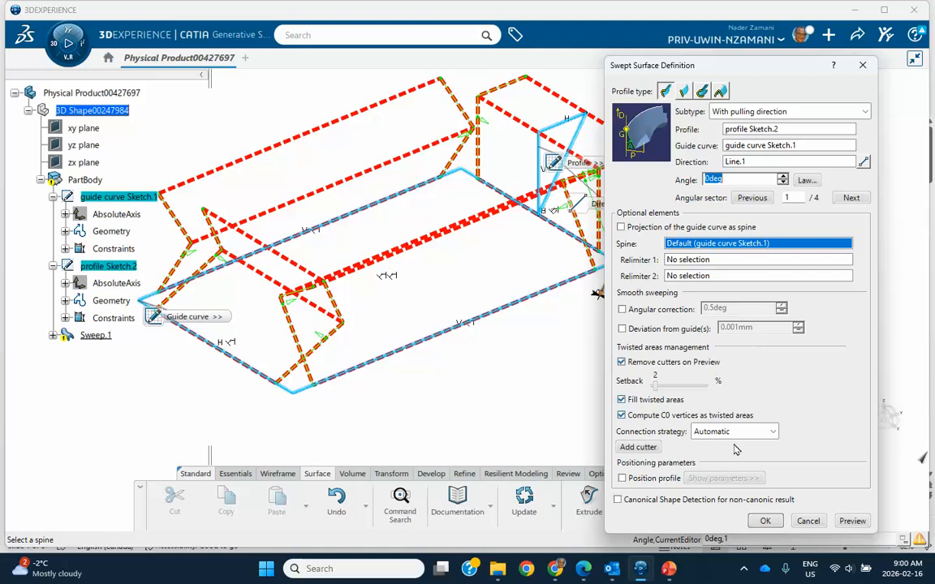
click(807, 520)
middle_drag(588, 318, 674, 365)
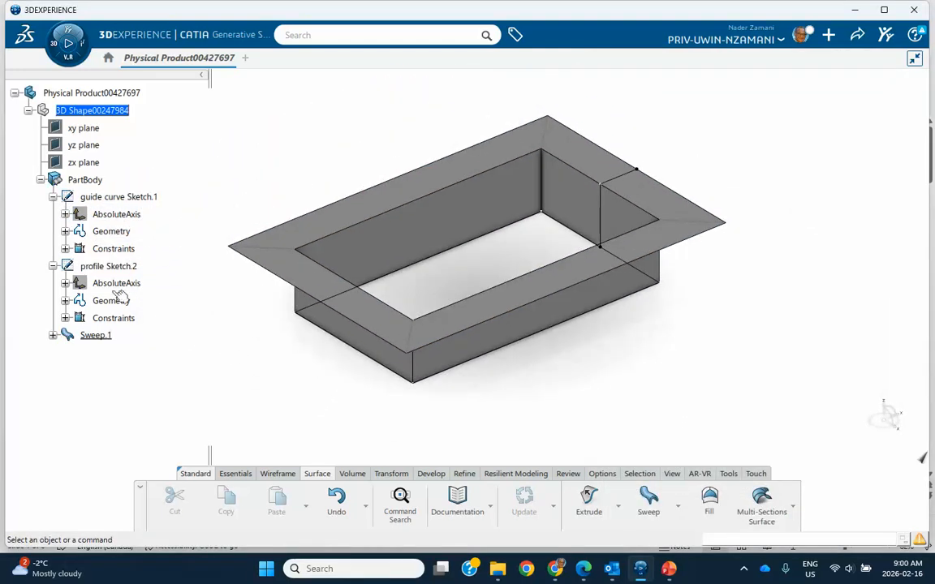
Reopen Sweep.1 and give its angle a Linear law from 0deg to an End value of 10deg.
double_click(96, 335)
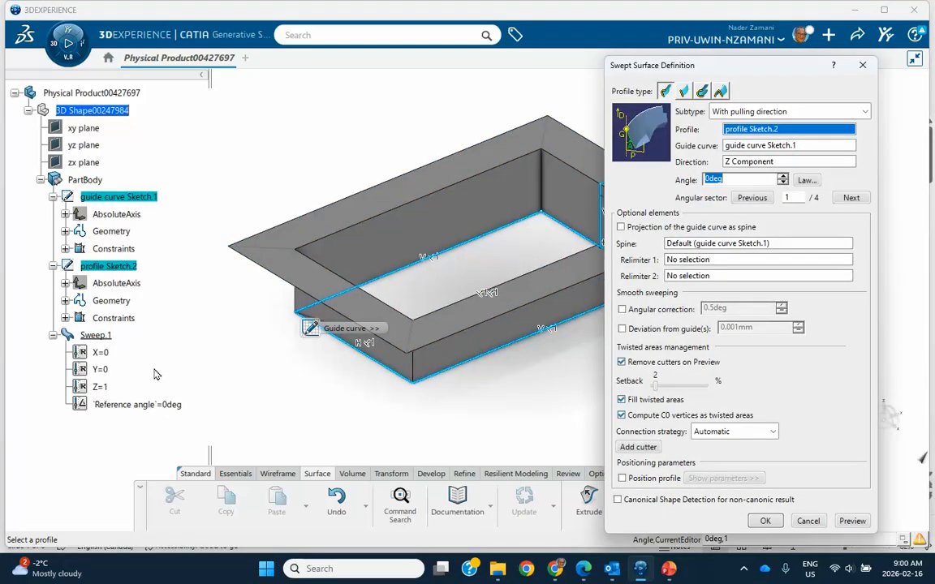
click(742, 179)
middle_drag(506, 204, 450, 198)
scroll(454, 203, down, 2)
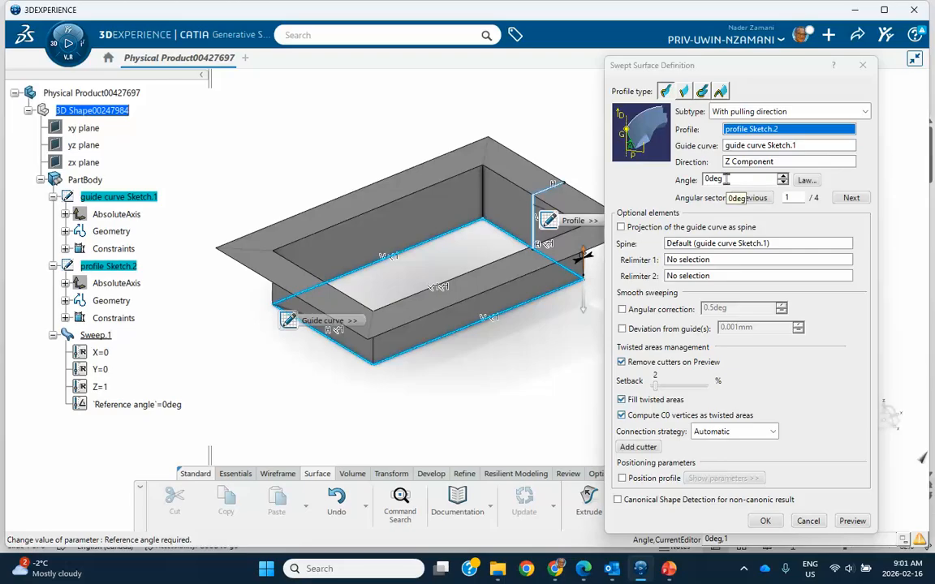
click(806, 180)
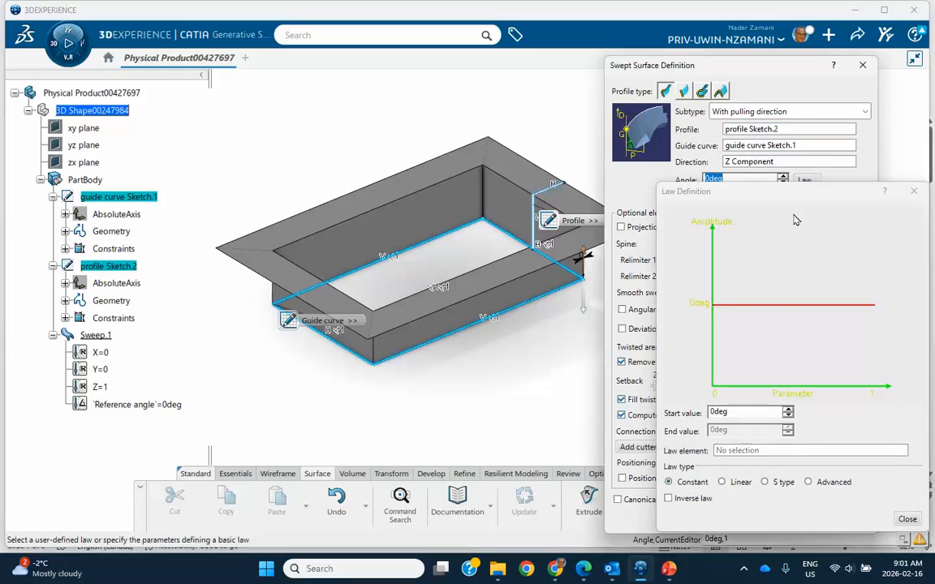
click(724, 482)
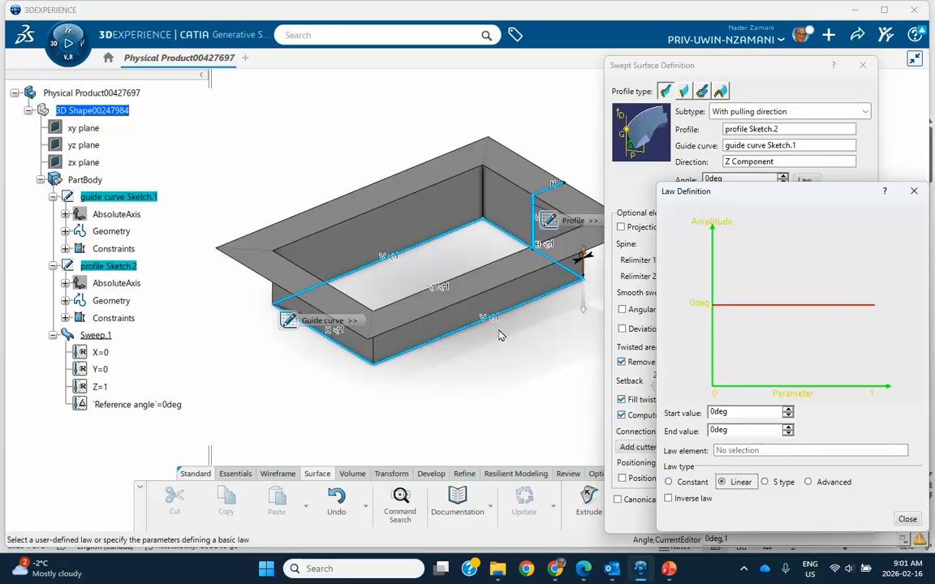
drag(732, 430, 682, 431)
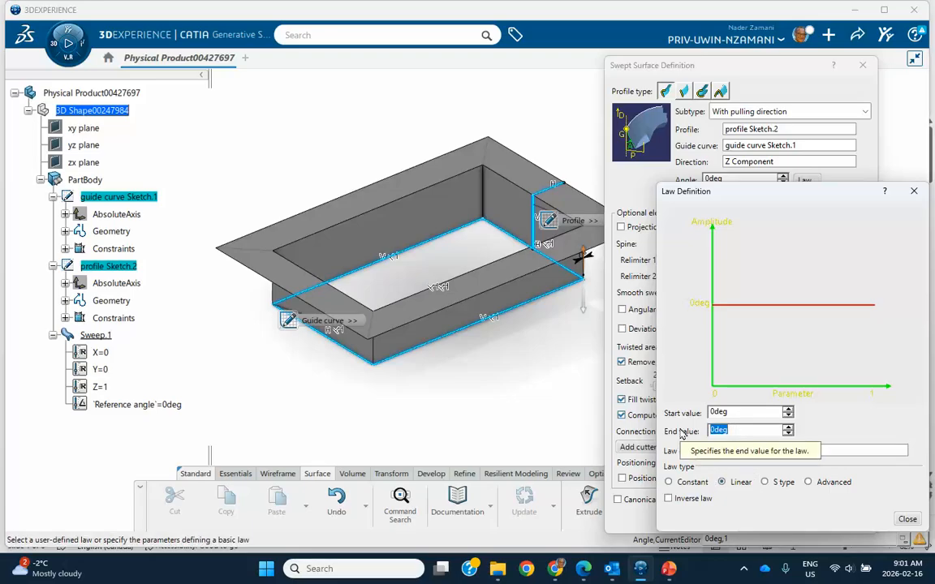
text(10)
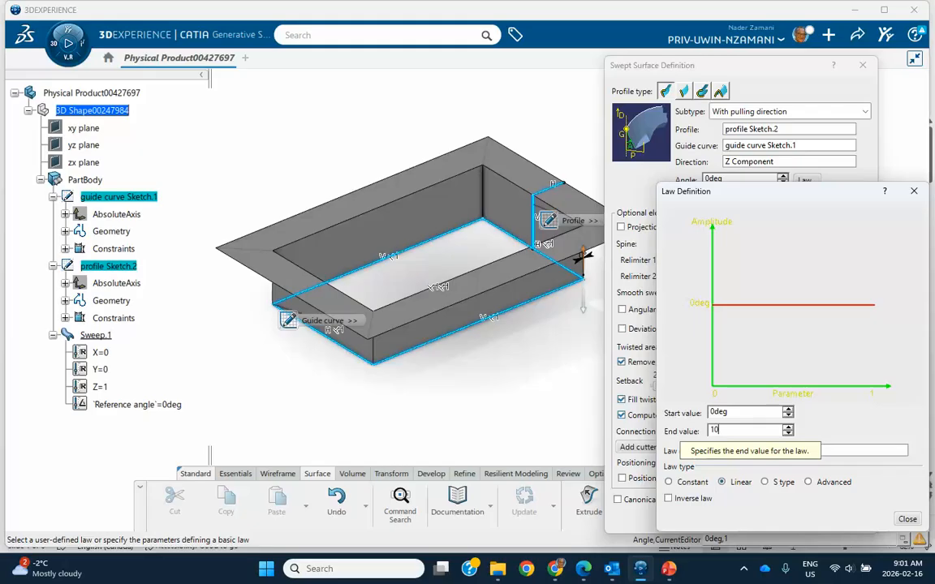
click(908, 520)
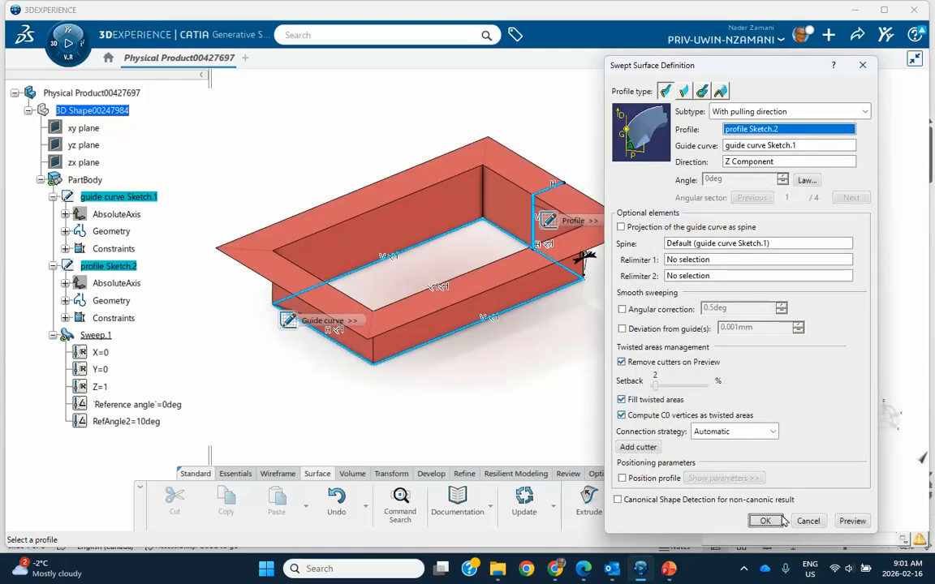
Preview Sweep.1 with the 0–10deg angle law from low side views, then commit it.
click(844, 522)
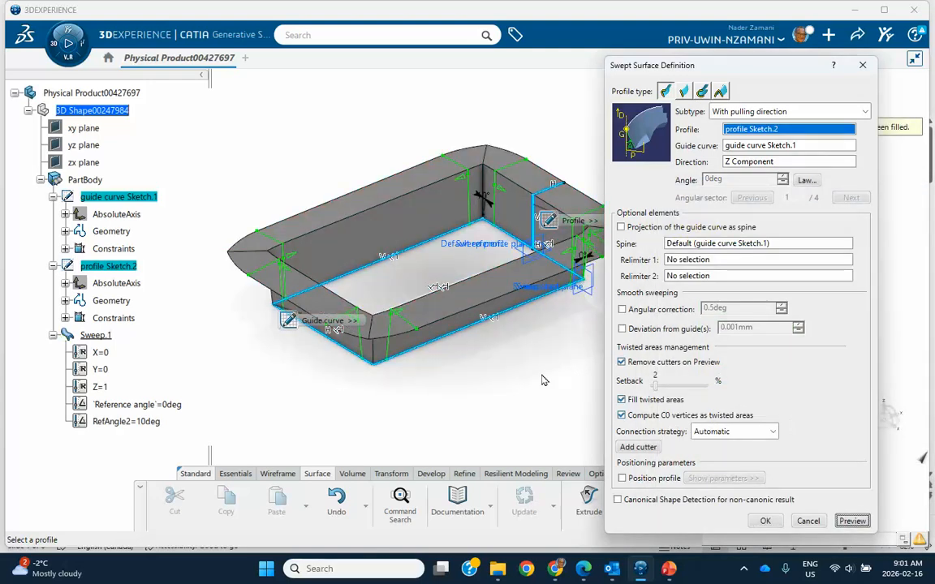
middle_drag(527, 362, 511, 191)
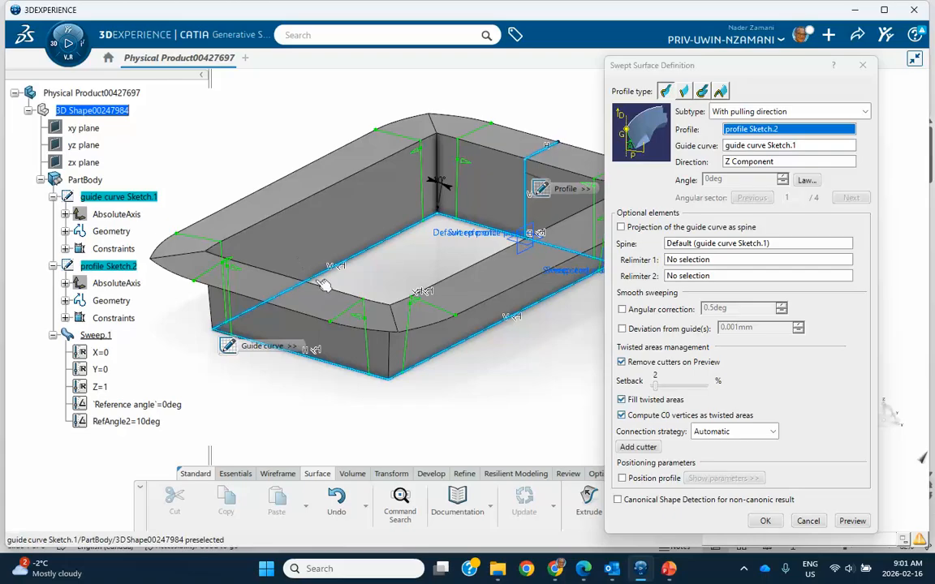
middle_drag(465, 316, 268, 234)
middle_drag(391, 320, 474, 417)
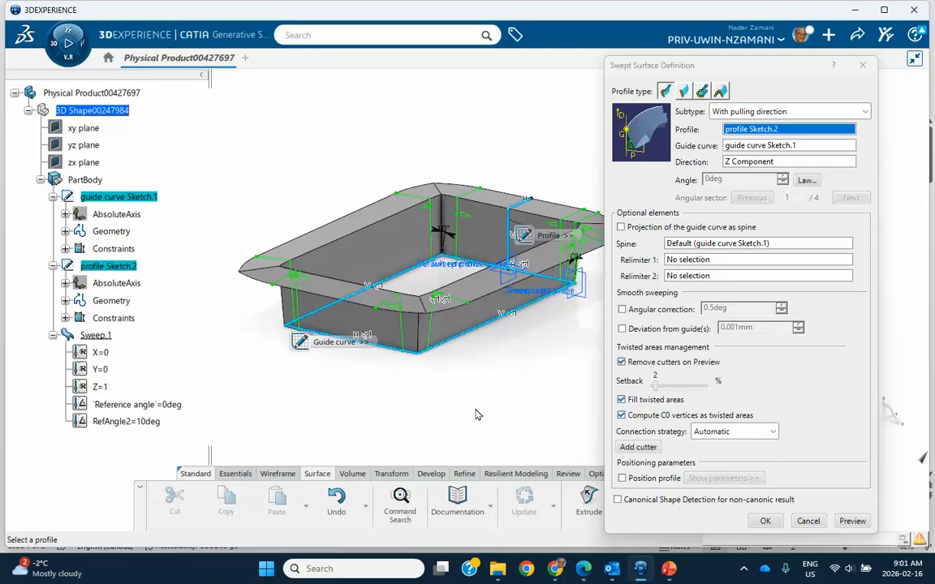
click(745, 520)
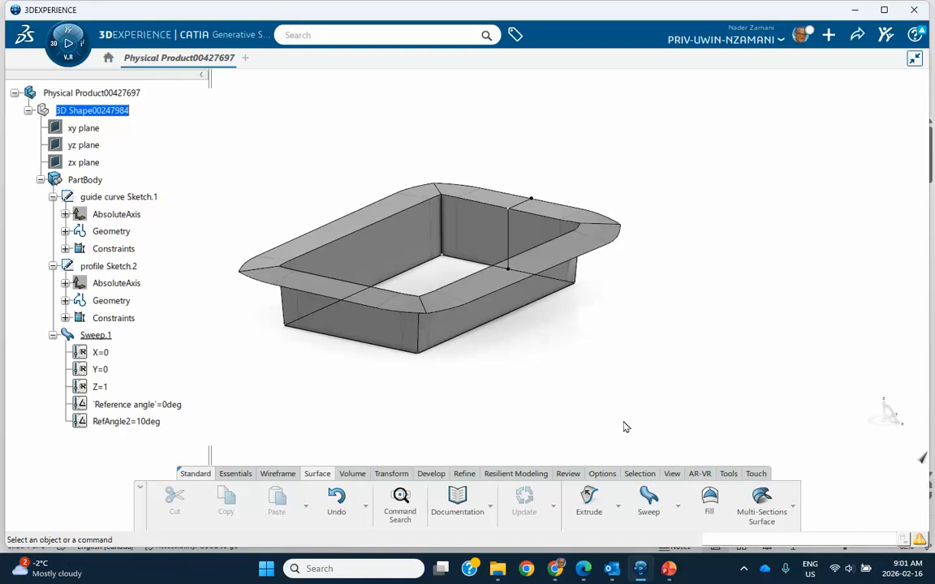
Inspect the finished tray and reopen Sweep.1's definition.
mouse_move(592, 367)
middle_down()
mouse_move(523, 365)
mouse_move(571, 364)
mouse_move(594, 376)
middle_up()
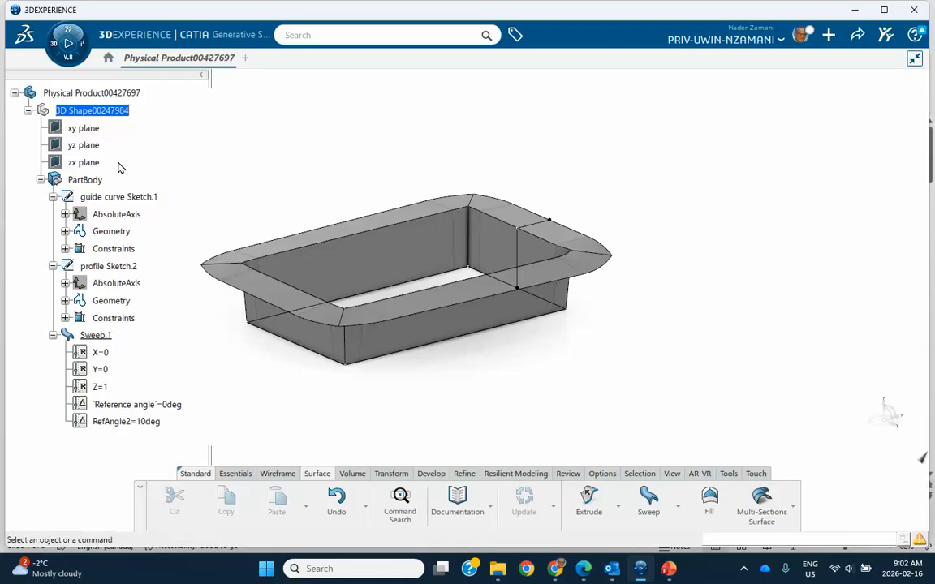
middle_drag(308, 211, 345, 220)
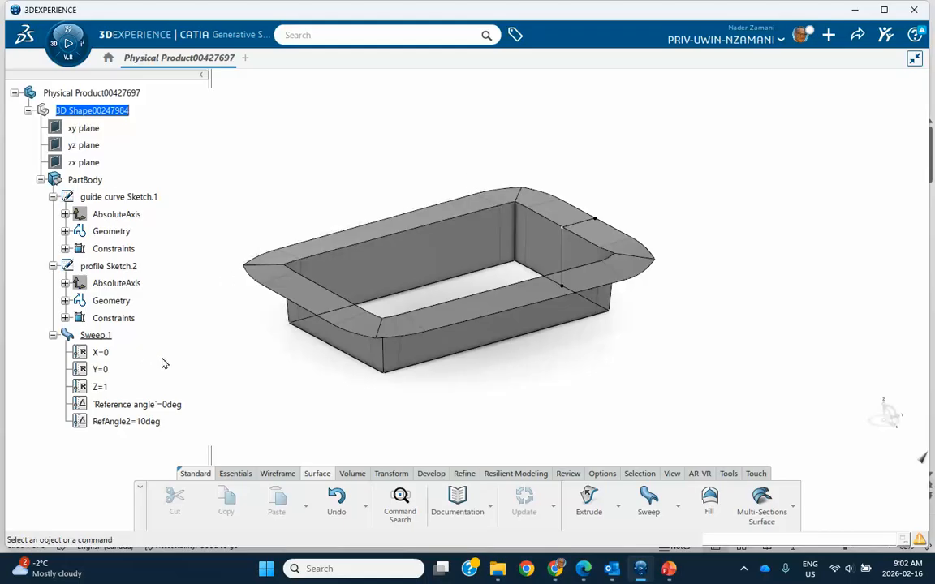
double_click(97, 335)
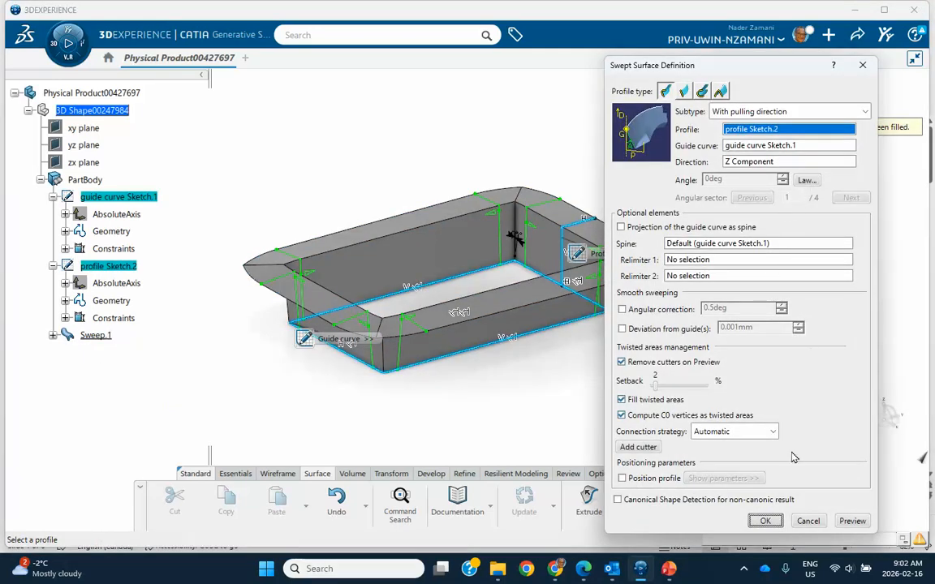
Switch Sweep.1's angle law to Constant 0deg and apply it, flattening the flange.
click(806, 180)
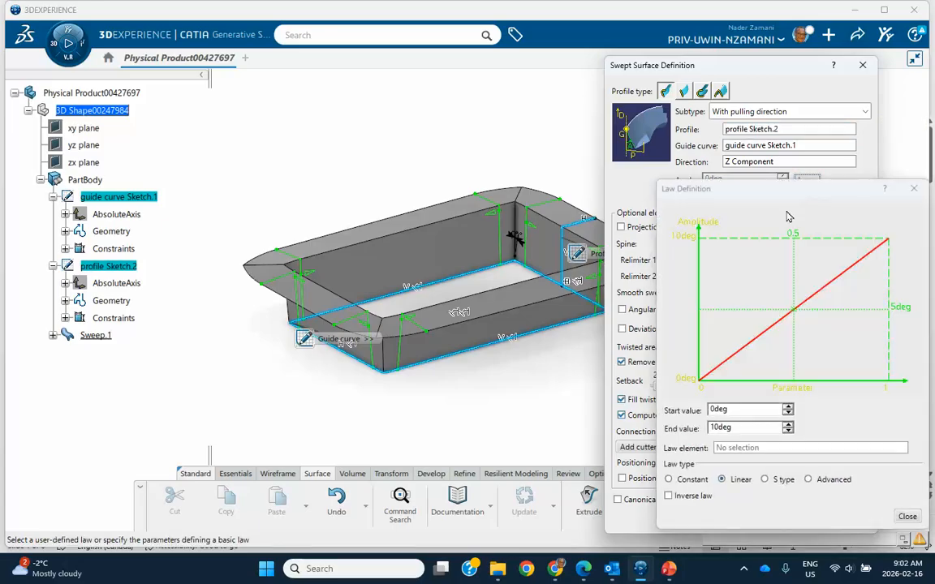
click(668, 478)
click(907, 517)
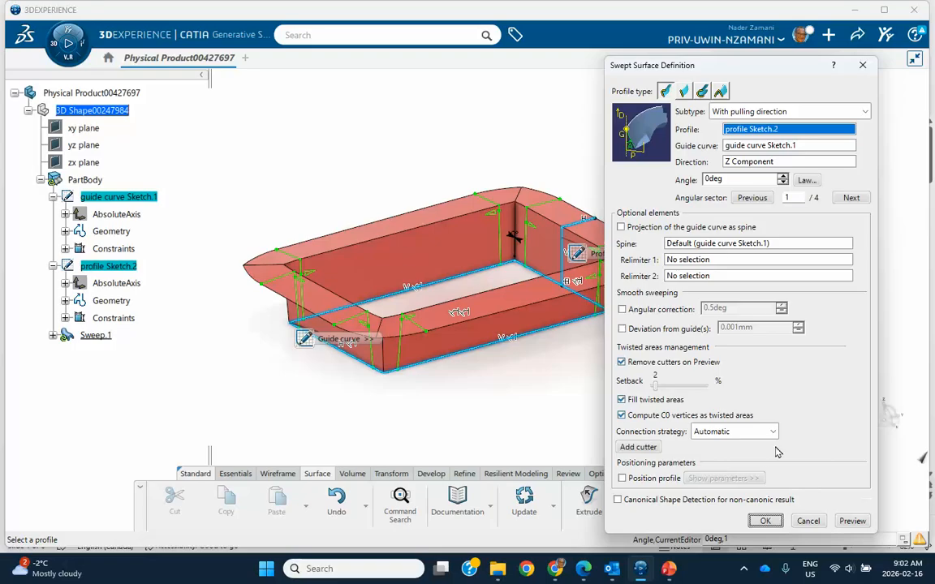
middle_drag(518, 374, 468, 365)
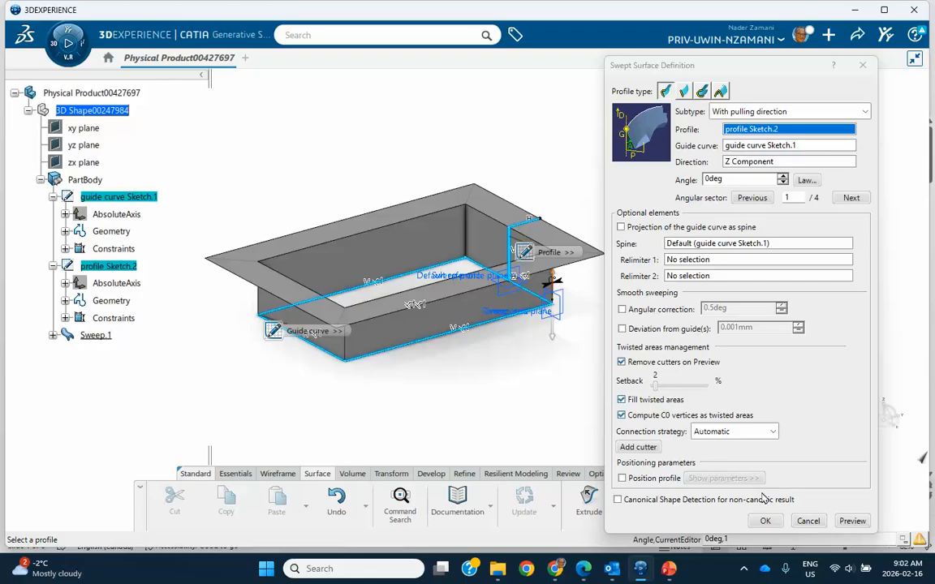
click(767, 521)
middle_drag(568, 374, 499, 371)
click(278, 474)
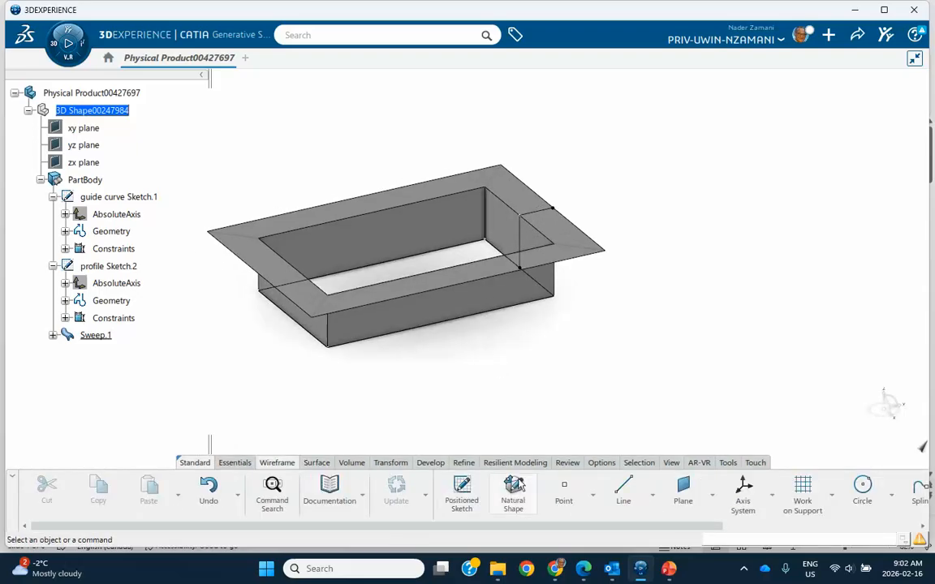
Create Point.1 at the origin and Point.2 at X 0mm, Y 14mm, Z 35mm.
click(564, 495)
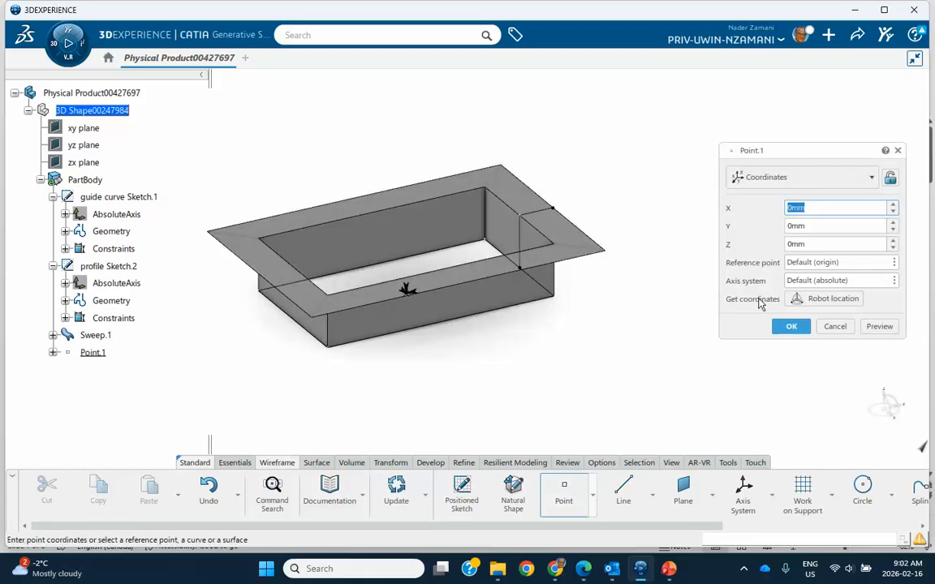
click(791, 326)
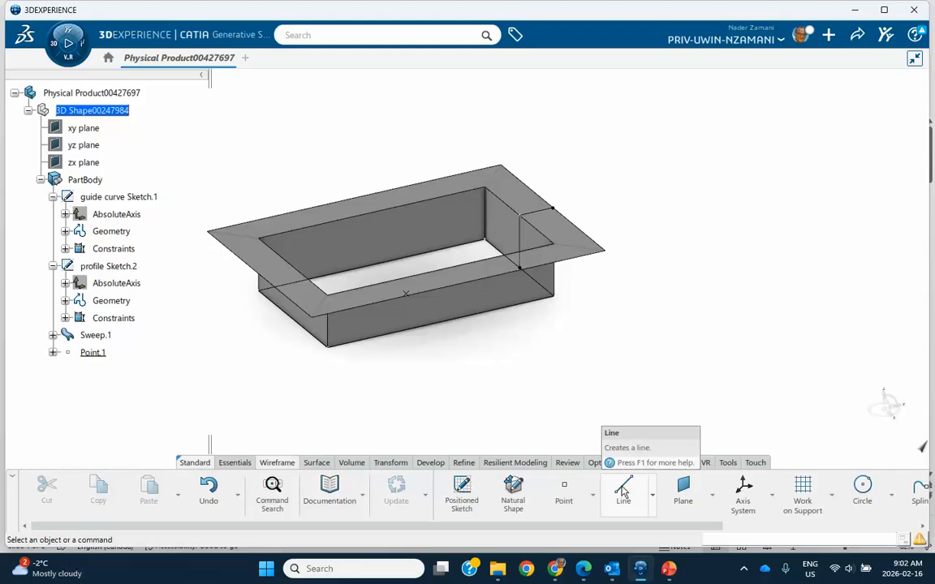
click(563, 493)
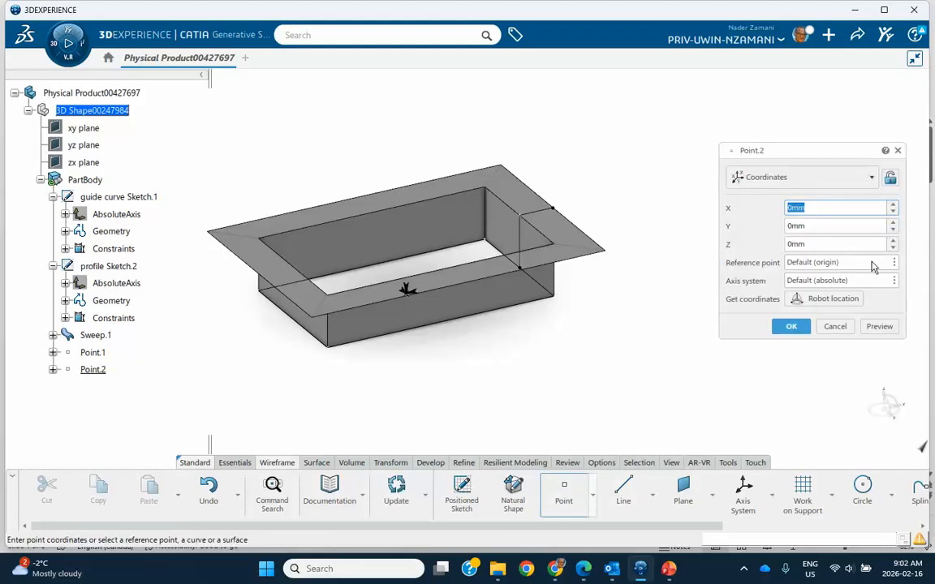
triple_click(894, 242)
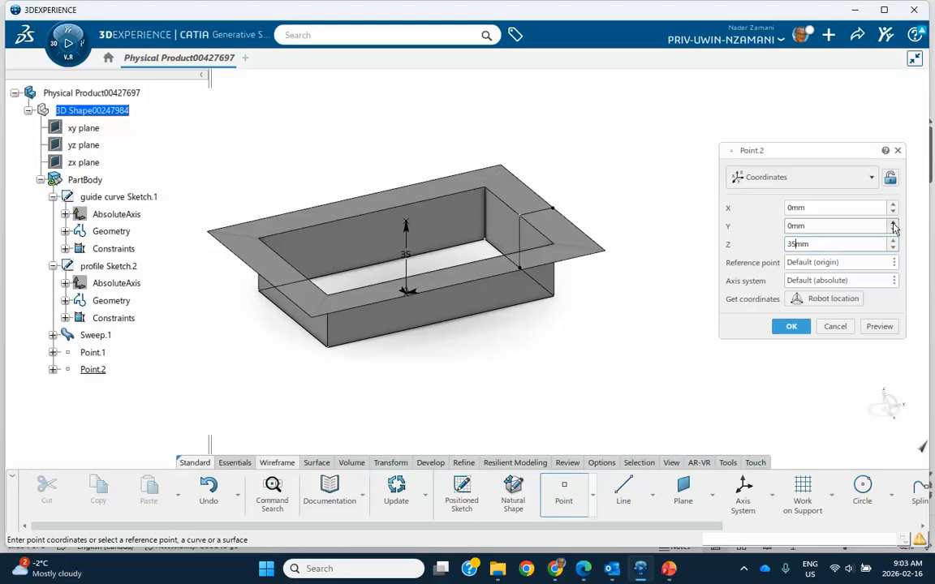
click(893, 223)
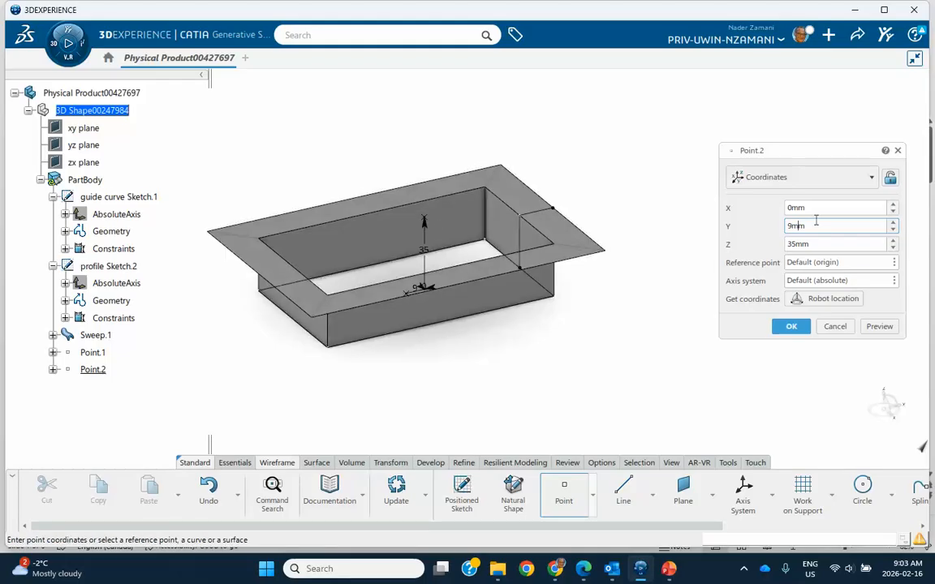
click(894, 226)
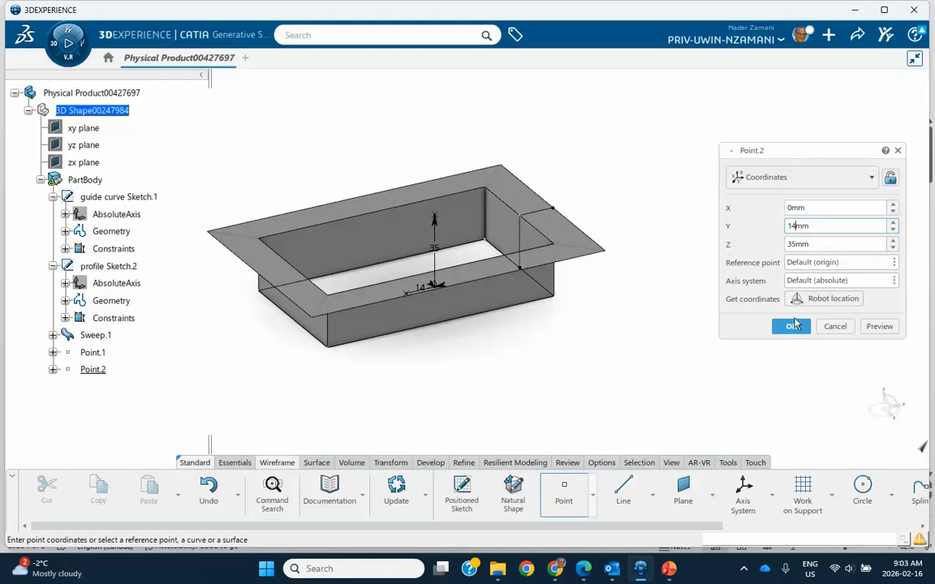
click(792, 326)
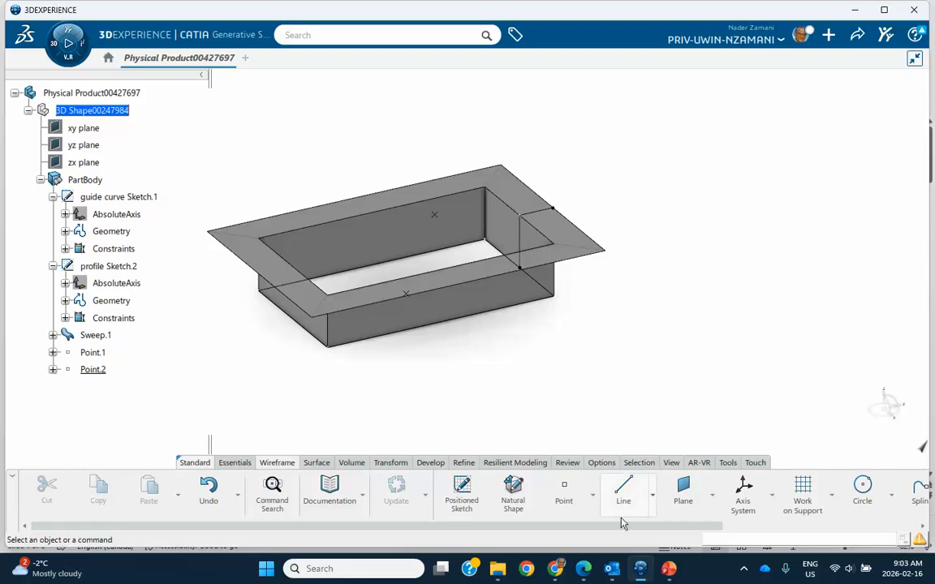
Draw Line.1 point-to-point from Point.2 down to Point.1 inside the tray opening.
click(622, 490)
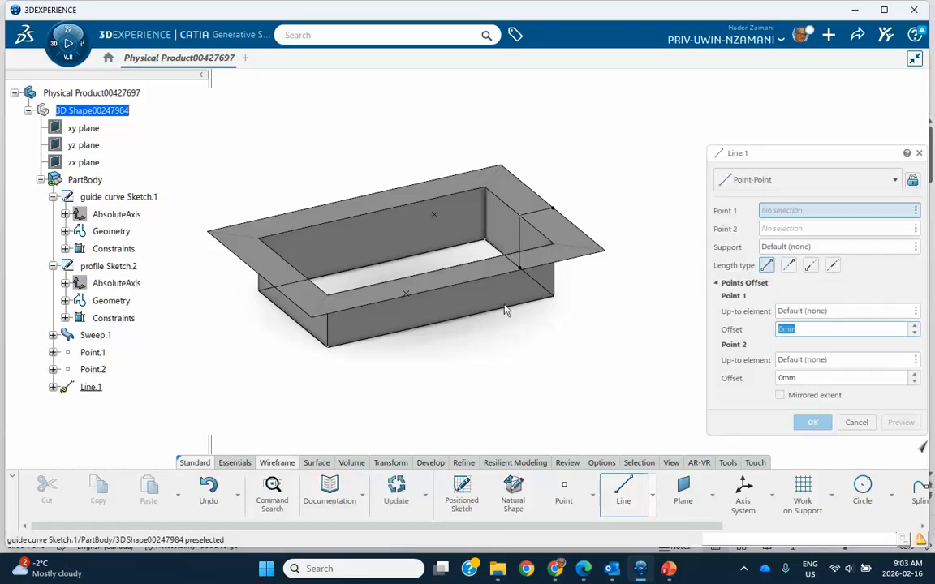
click(440, 218)
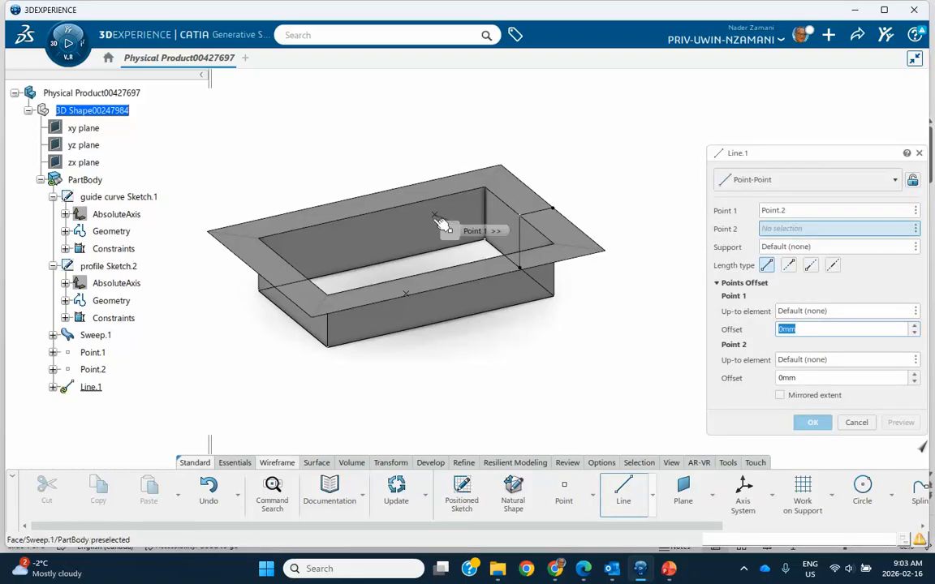
click(410, 296)
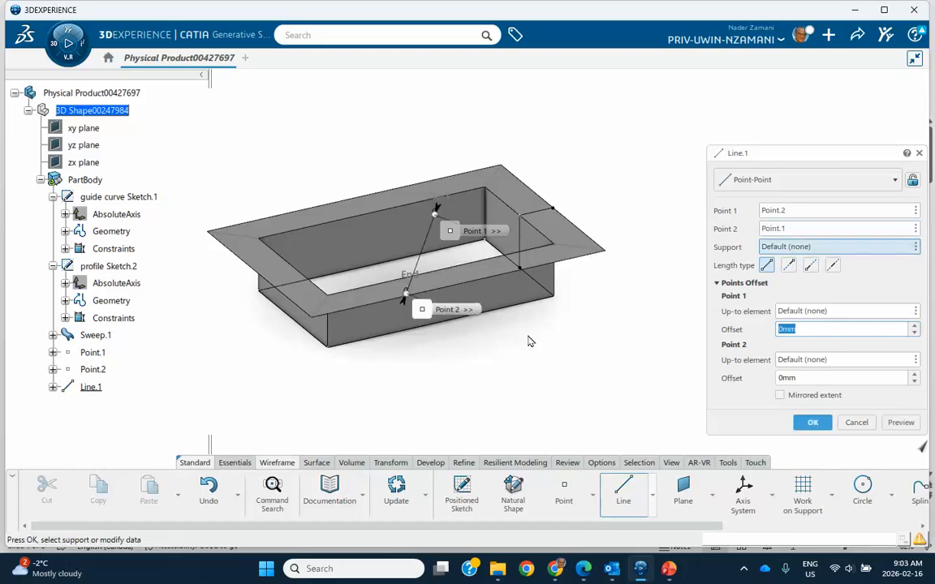
click(812, 421)
middle_drag(623, 352, 498, 403)
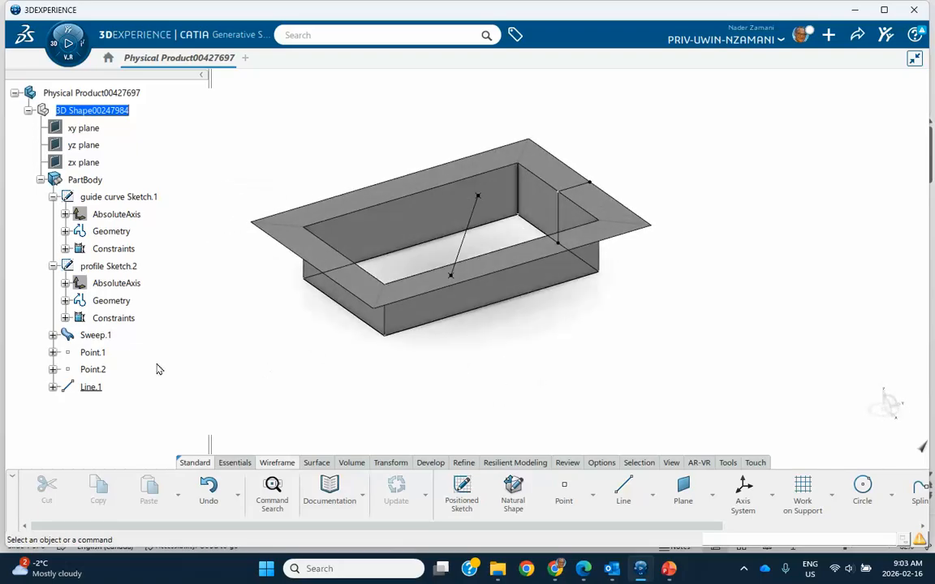
click(97, 337)
Open Sweep.1's definition, then cancel it without changes.
double_click(98, 336)
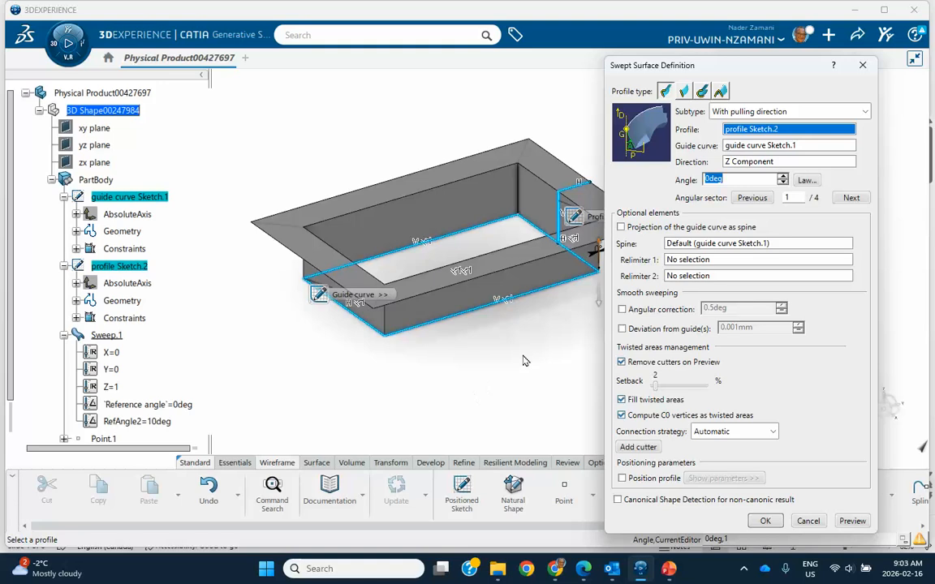
click(752, 162)
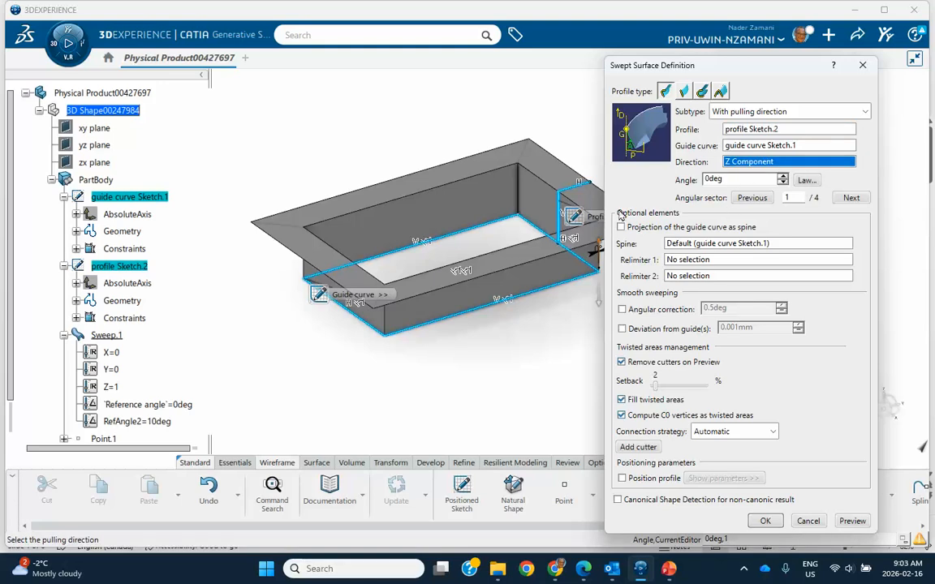
scroll(106, 335, down, 3)
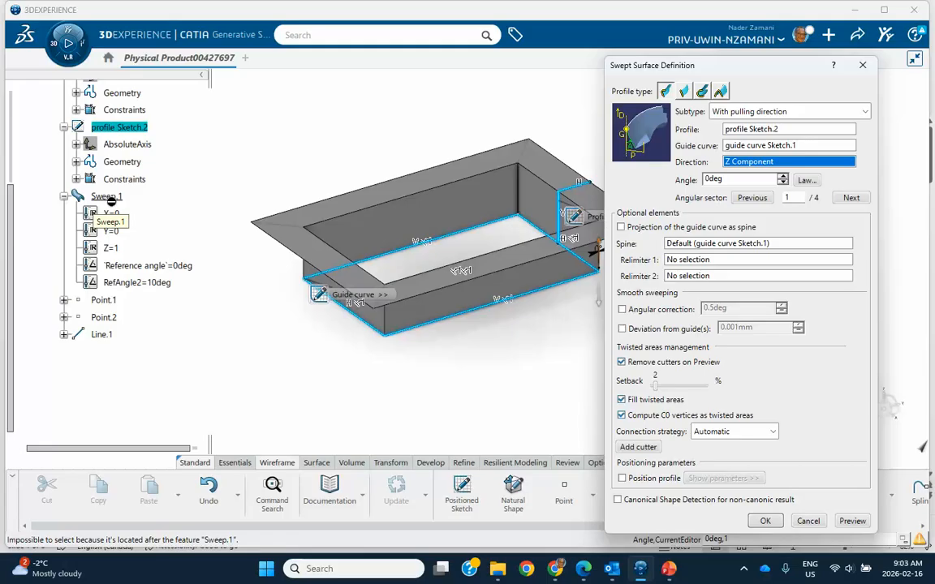
click(808, 523)
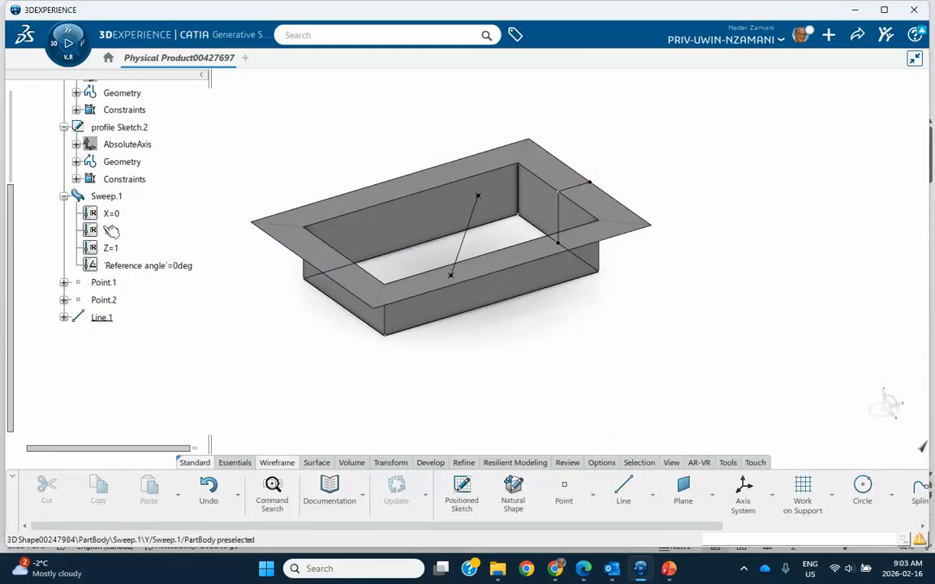
Reorder Point.1, Point.2 and Line.1 to sit directly after profile Sketch.2.
click(102, 282)
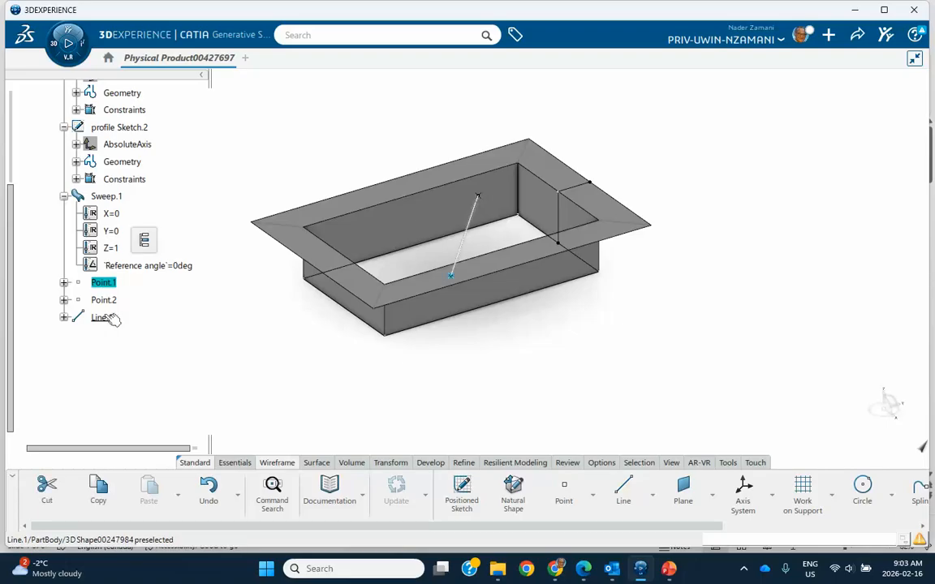
shift+click(112, 322)
right_click(115, 323)
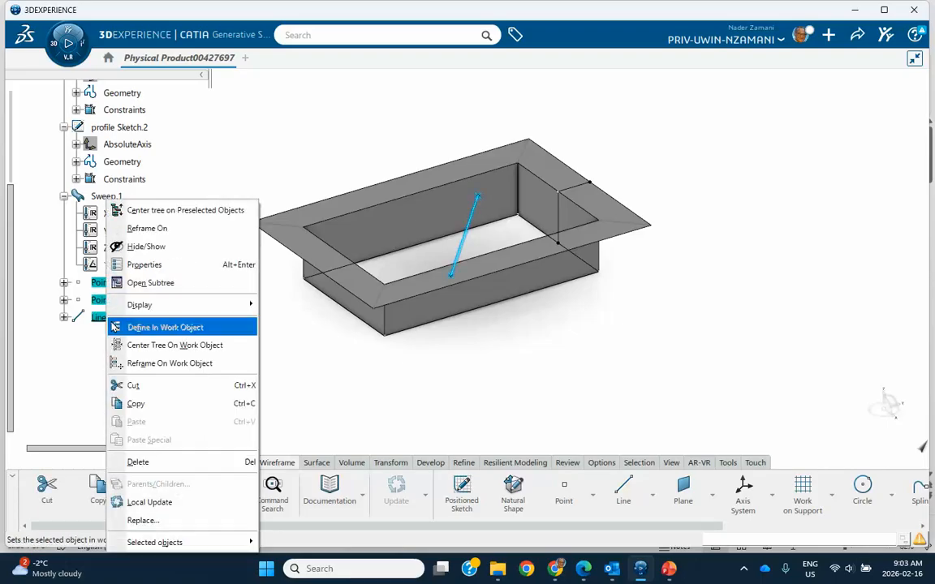
mouse_move(150, 543)
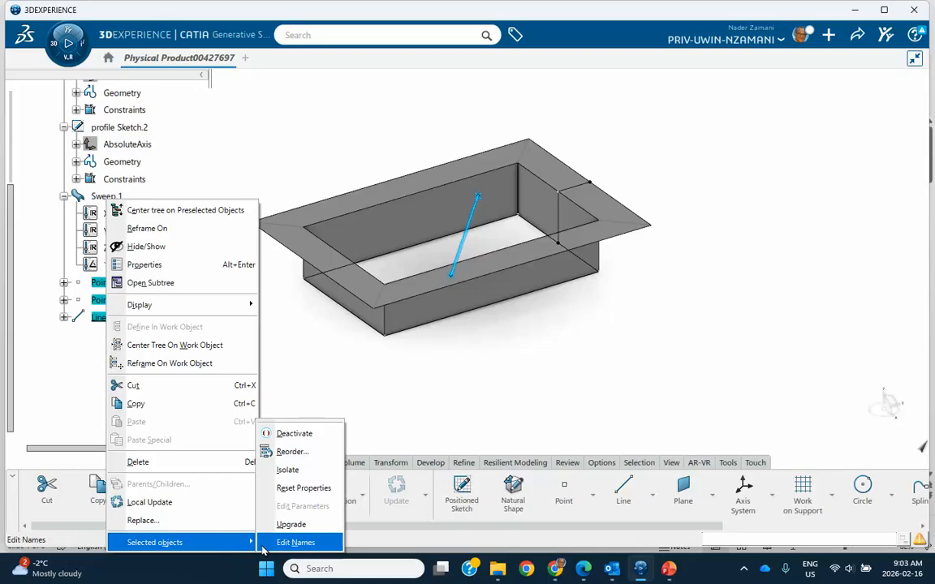
click(300, 452)
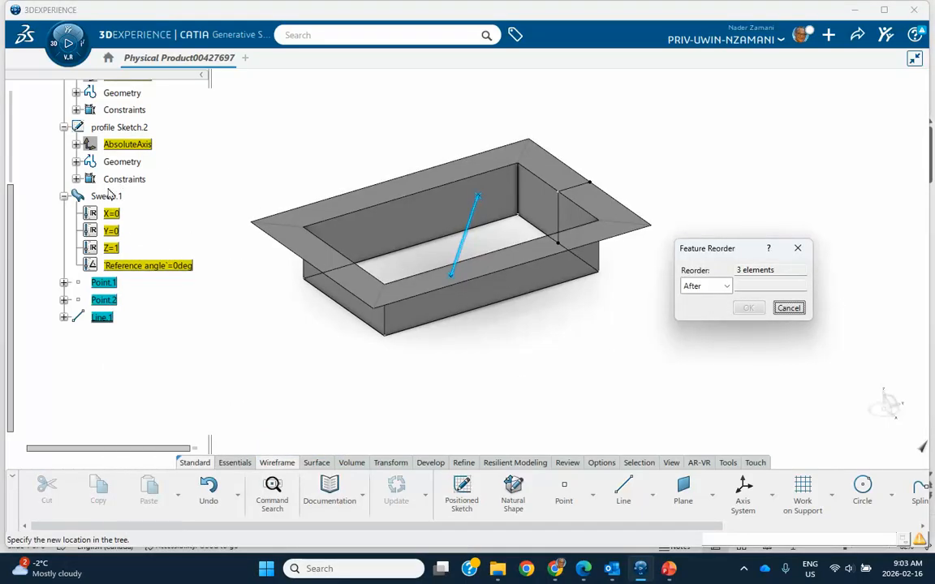
click(127, 130)
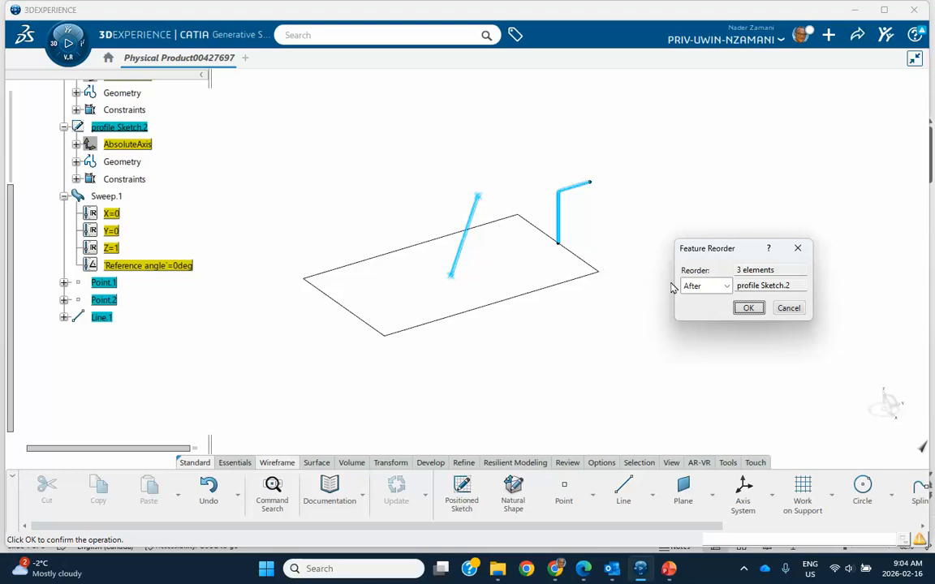
click(746, 308)
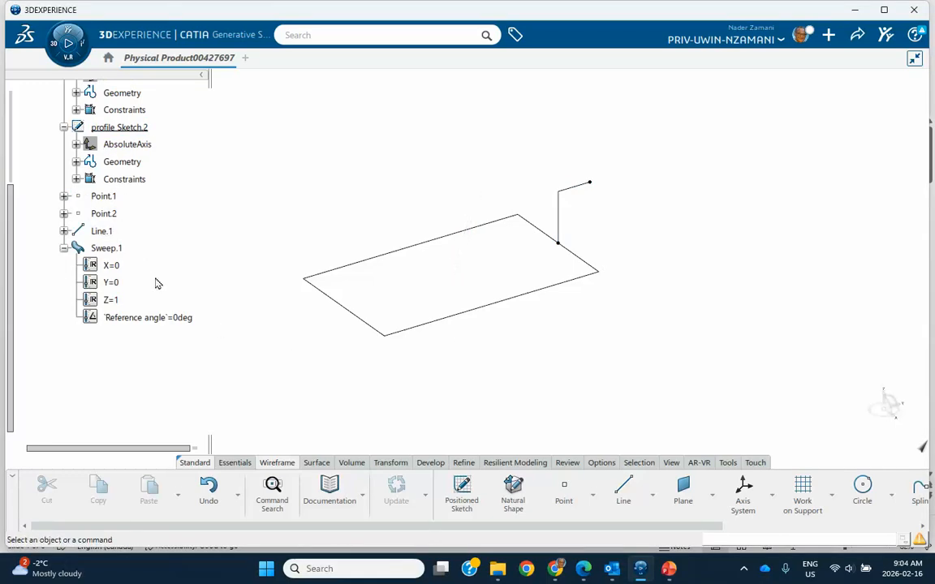
click(108, 250)
Rebuild Sweep.1 with Line.1 as pulling direction; it splits into four pieces, so cancel Near.
double_click(108, 250)
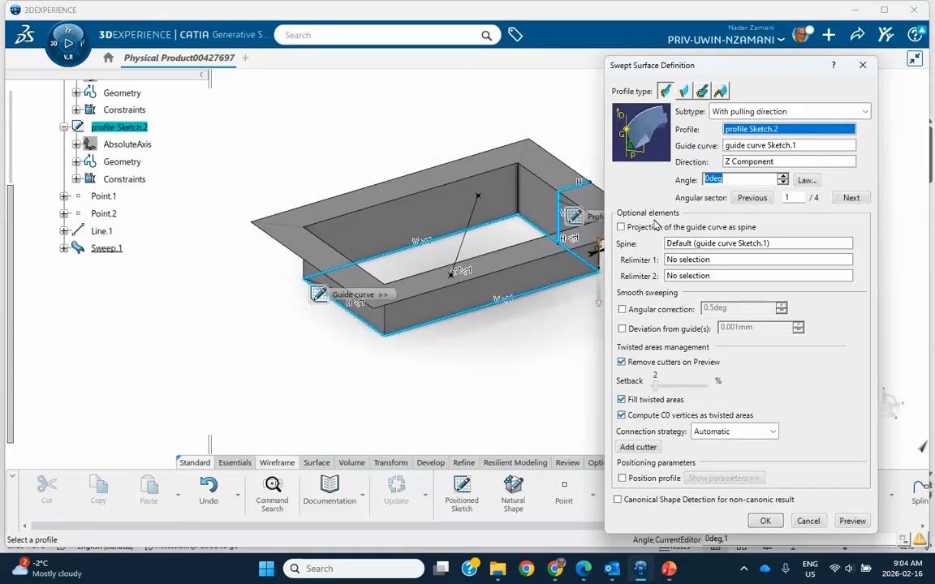
click(747, 162)
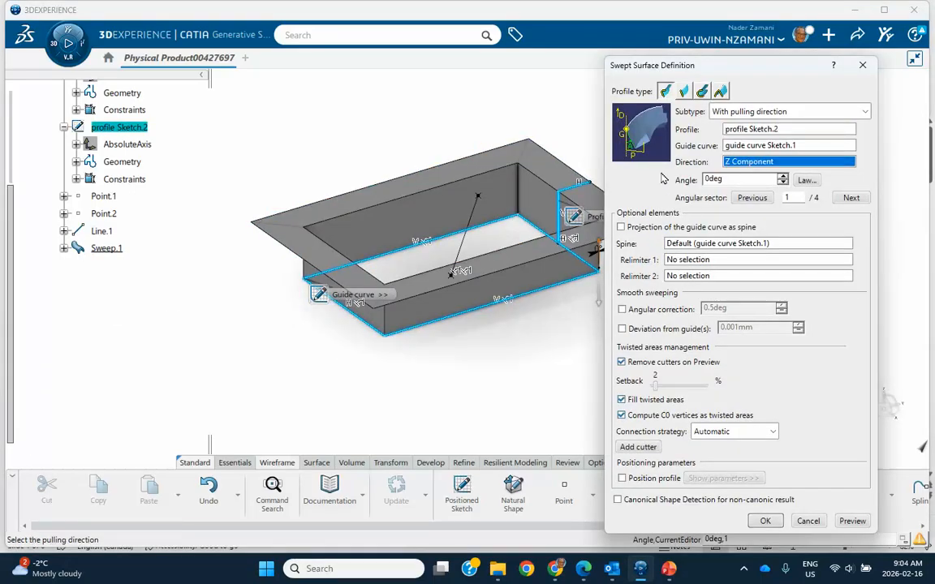
click(476, 213)
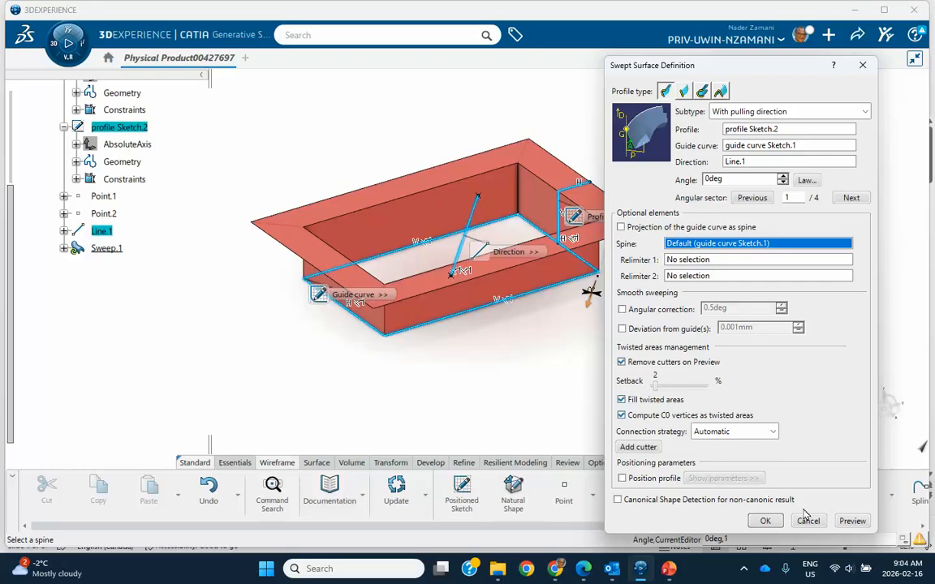
click(851, 521)
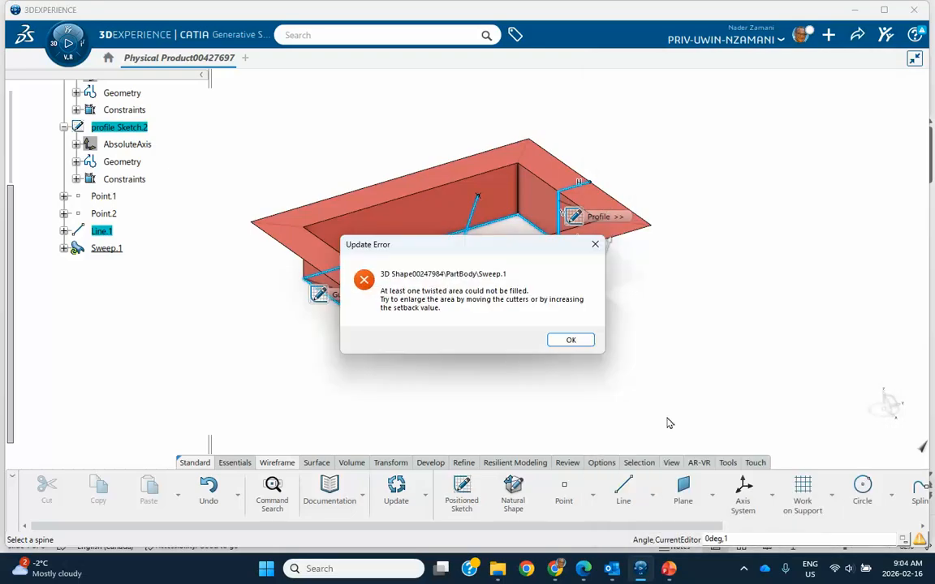
click(571, 342)
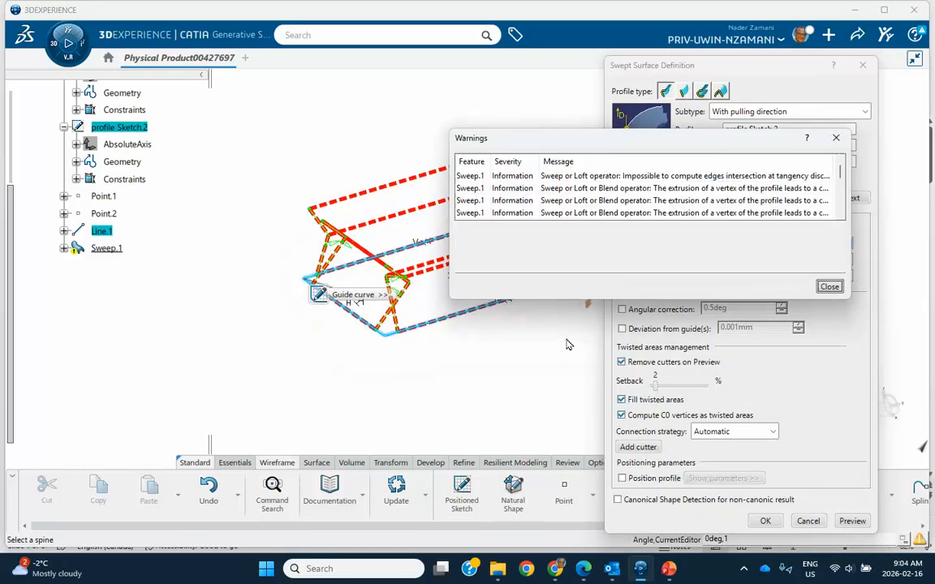
click(829, 286)
click(766, 521)
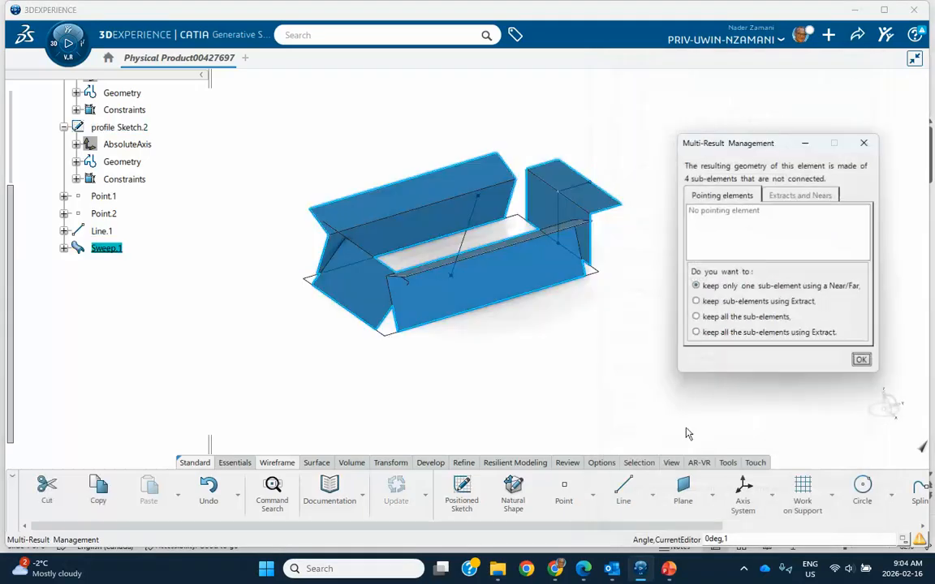
middle_drag(545, 316, 511, 320)
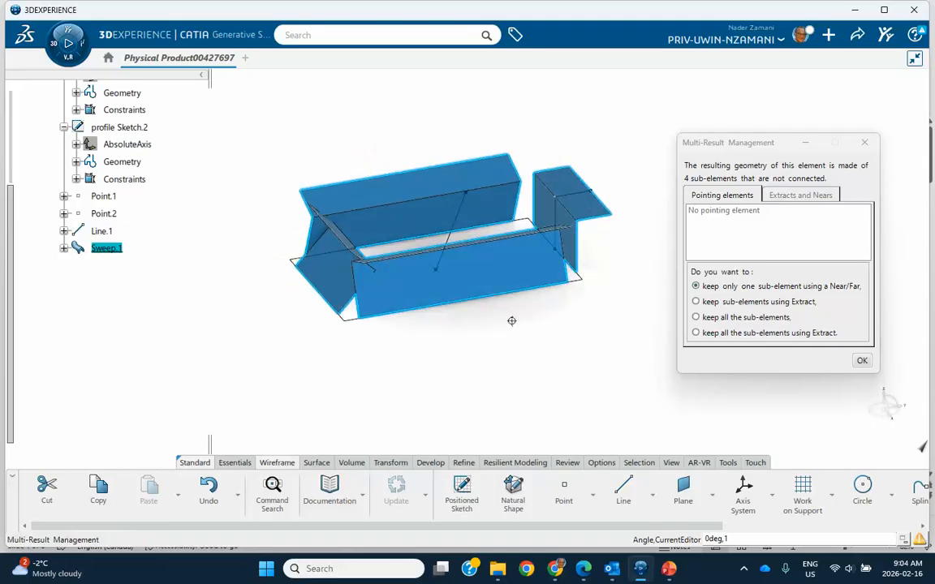
click(862, 362)
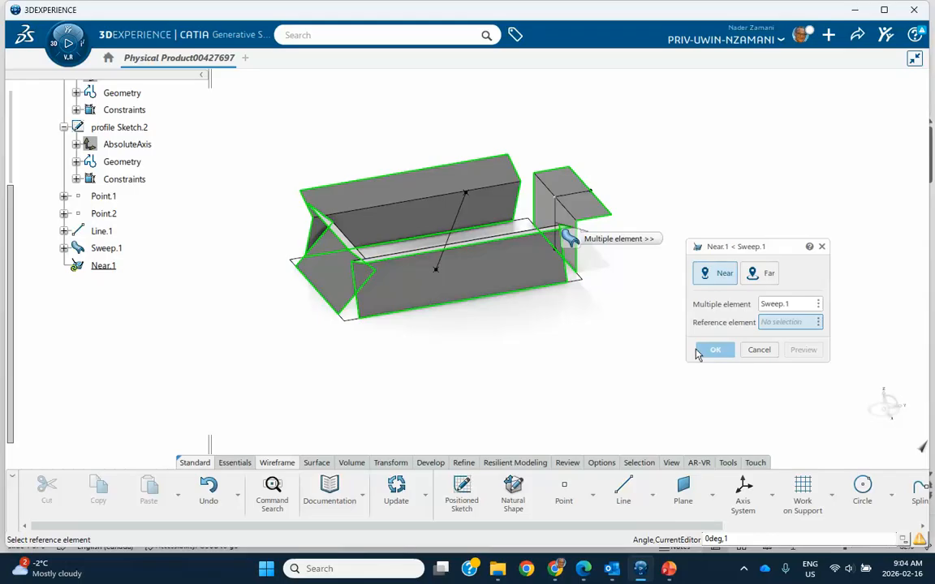
click(760, 349)
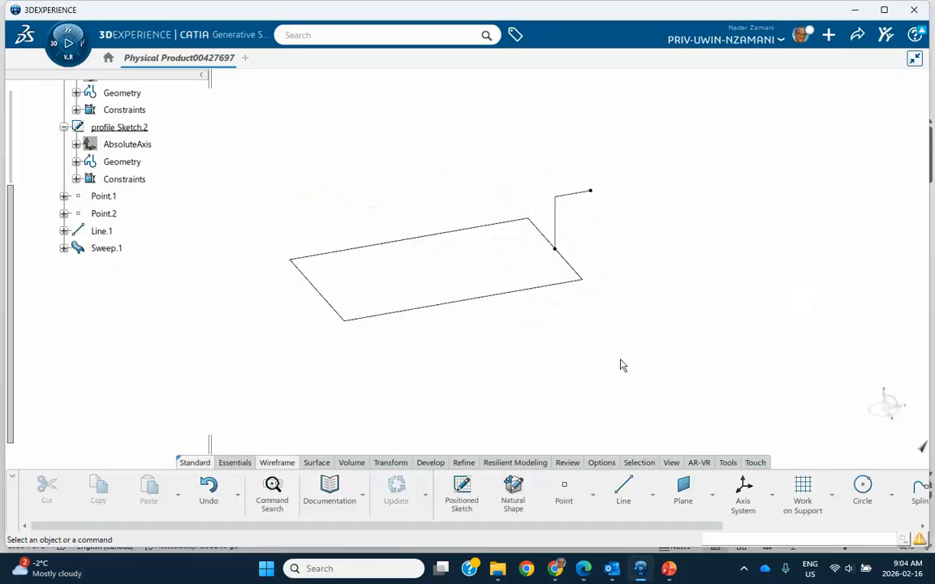
Lower Point.2's Y coordinate from 14mm to 3mm, keeping X 0mm and Z 35mm.
double_click(106, 214)
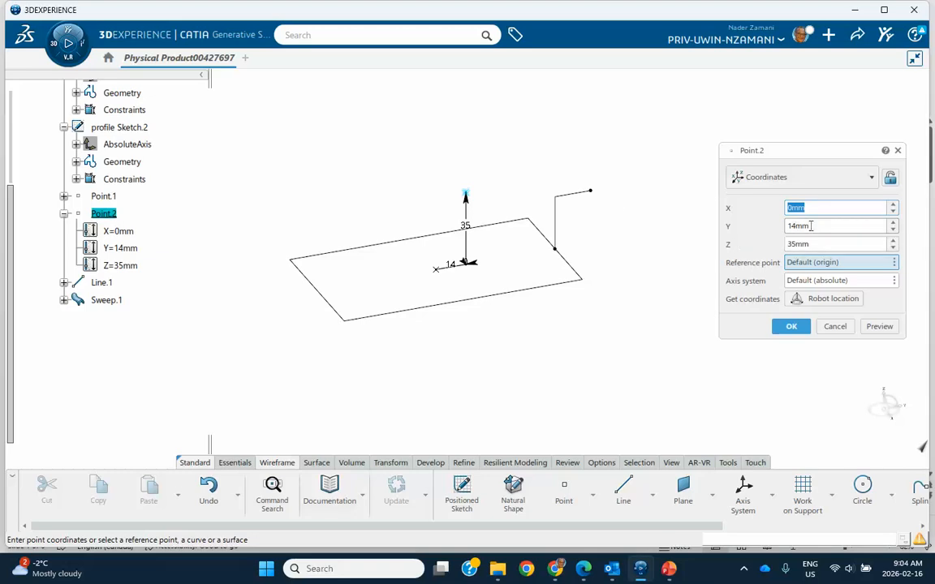
click(894, 231)
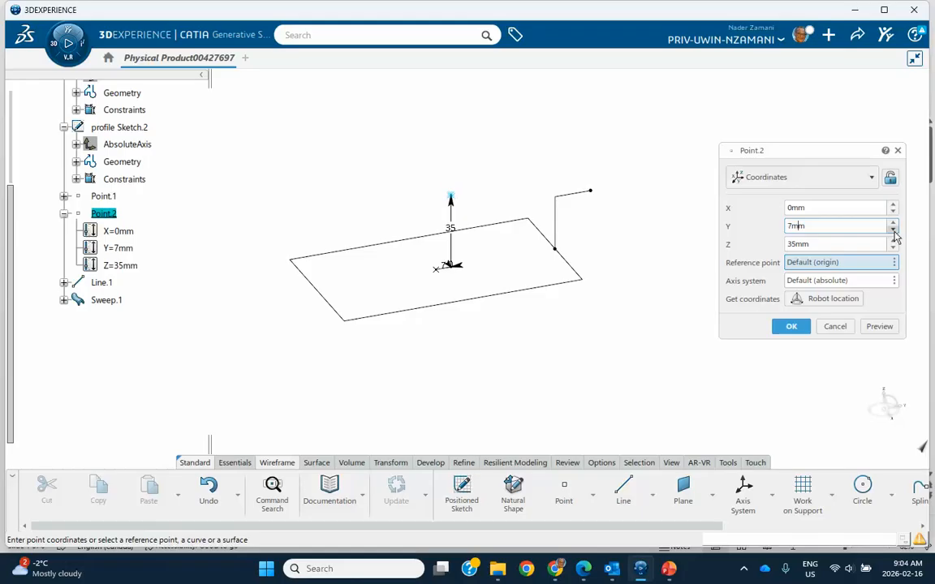
click(893, 232)
click(893, 231)
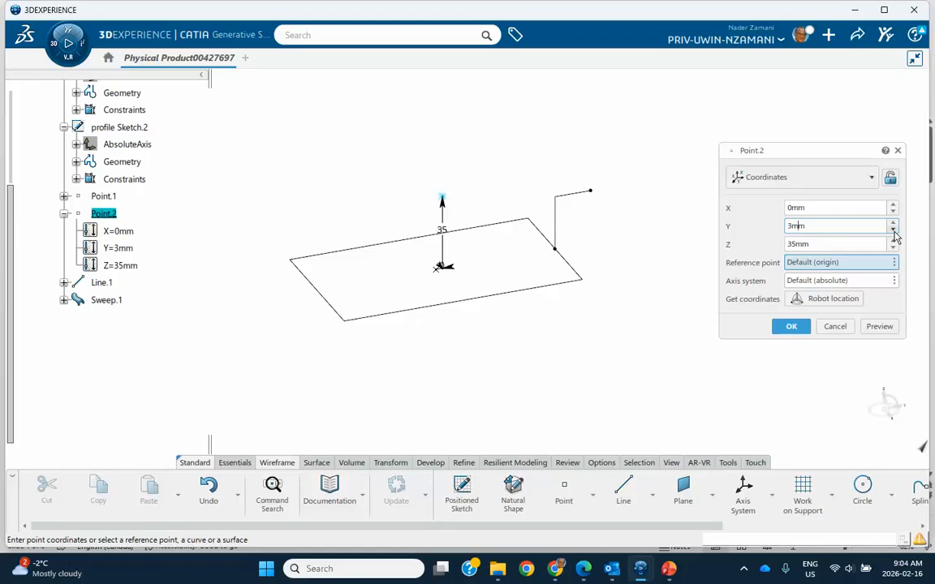
click(791, 326)
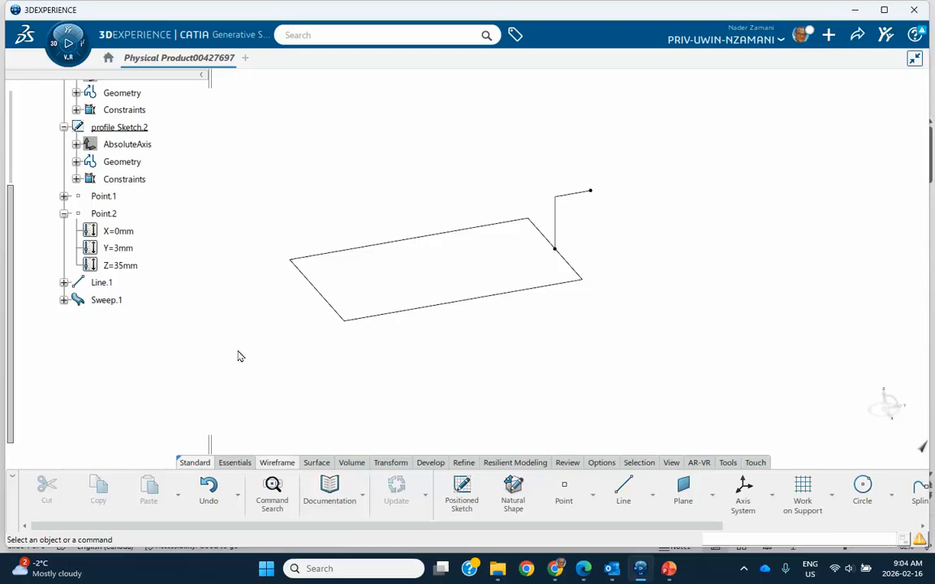
double_click(109, 301)
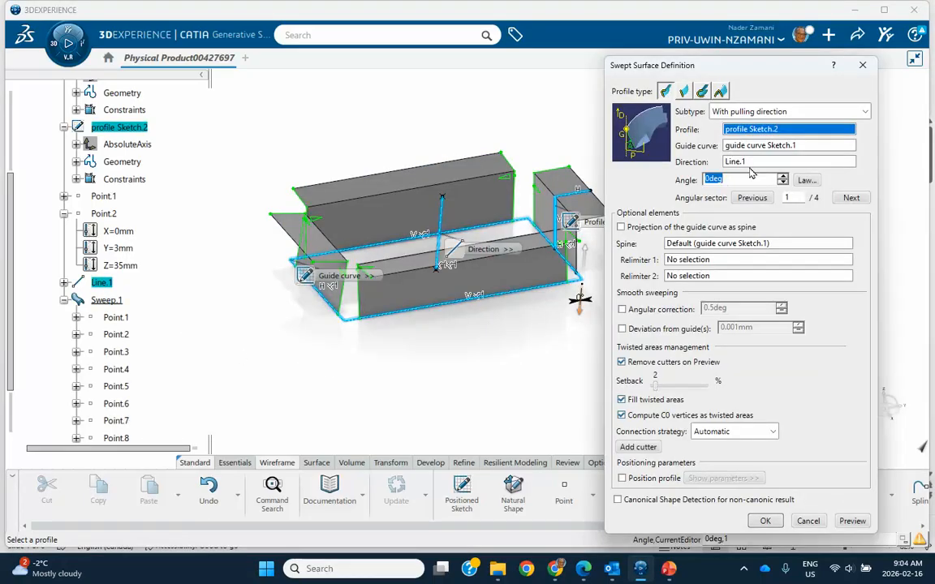
Recompute Sweep.1 as one continuous flanged tray with straight walls and accept it.
click(852, 520)
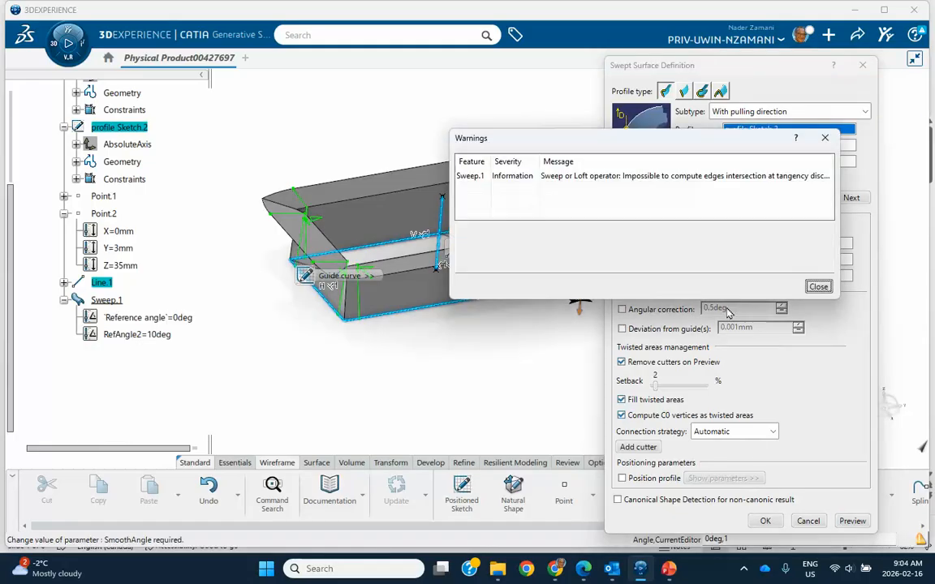
click(817, 286)
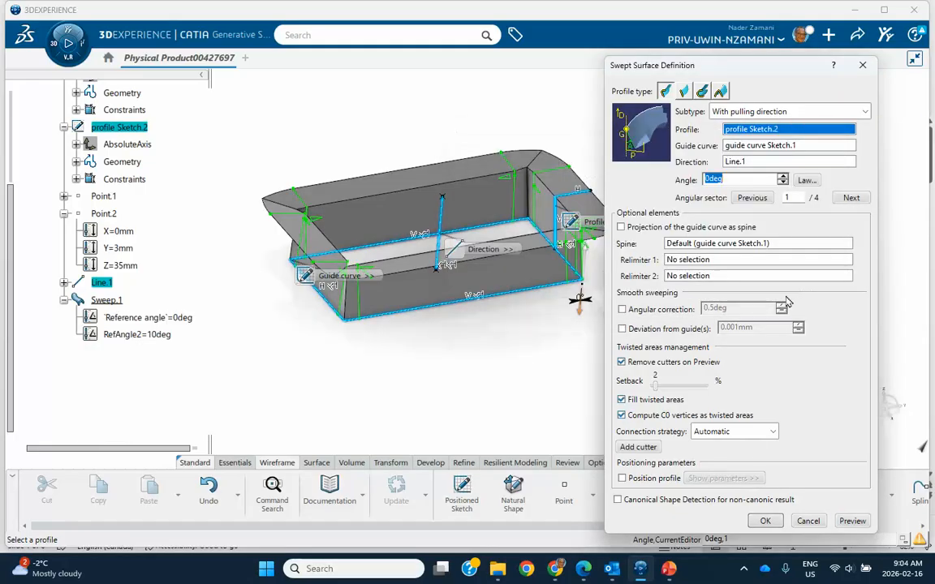
click(765, 520)
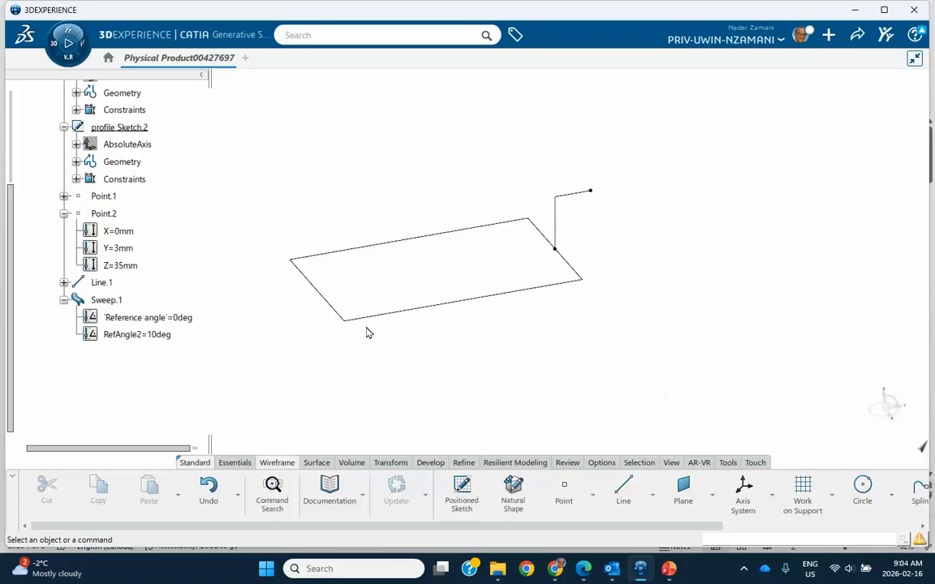
double_click(107, 299)
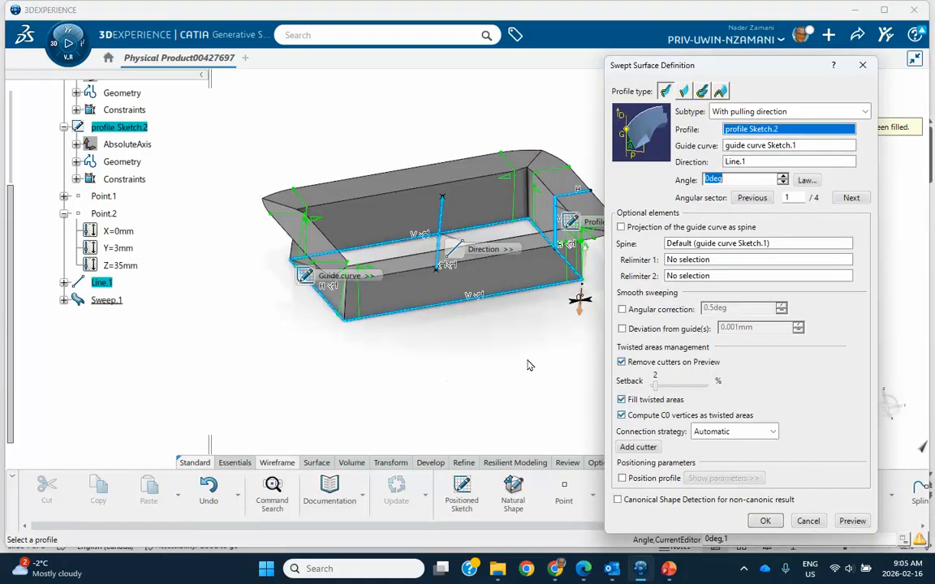
key(Escape)
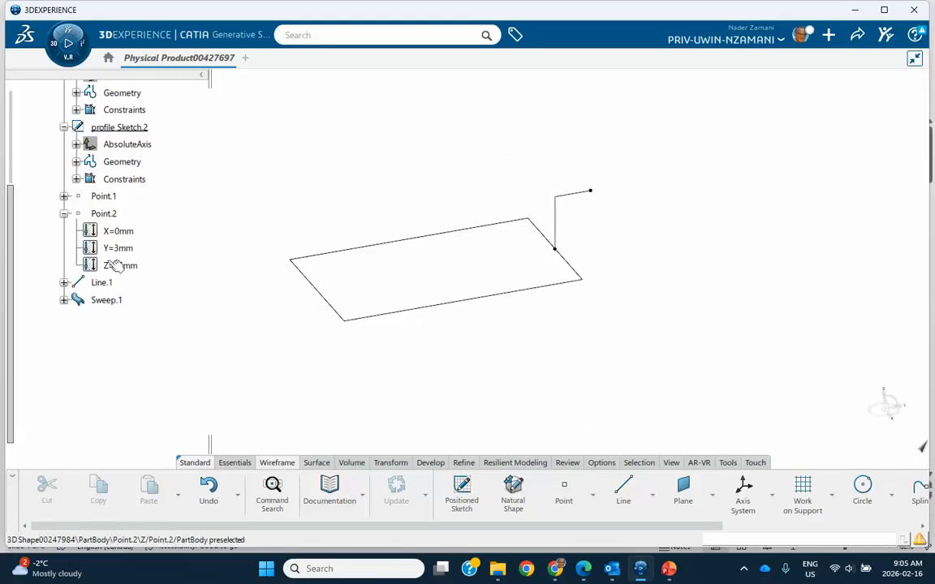
Define Sweep.1 as the in-work object and reopen its definition.
click(105, 301)
right_click(105, 303)
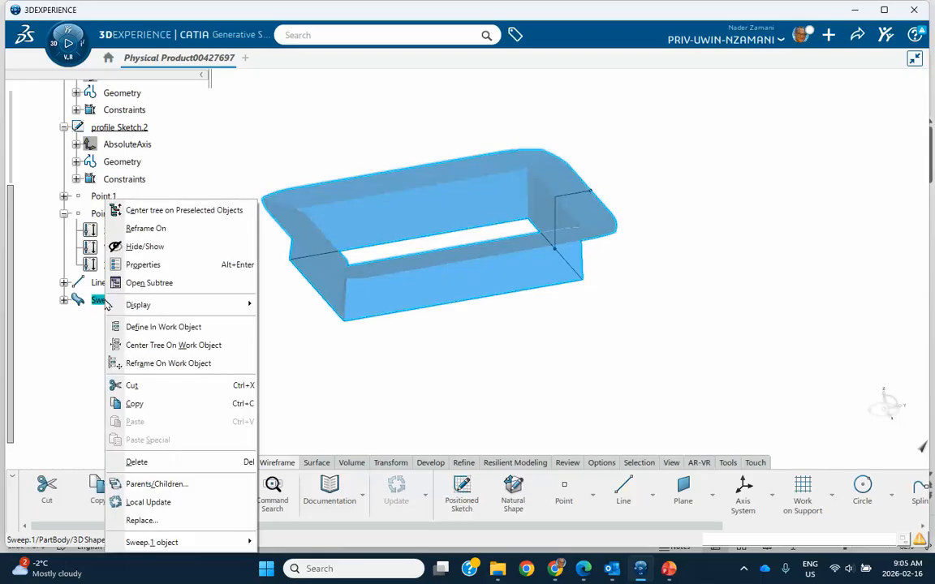
click(149, 327)
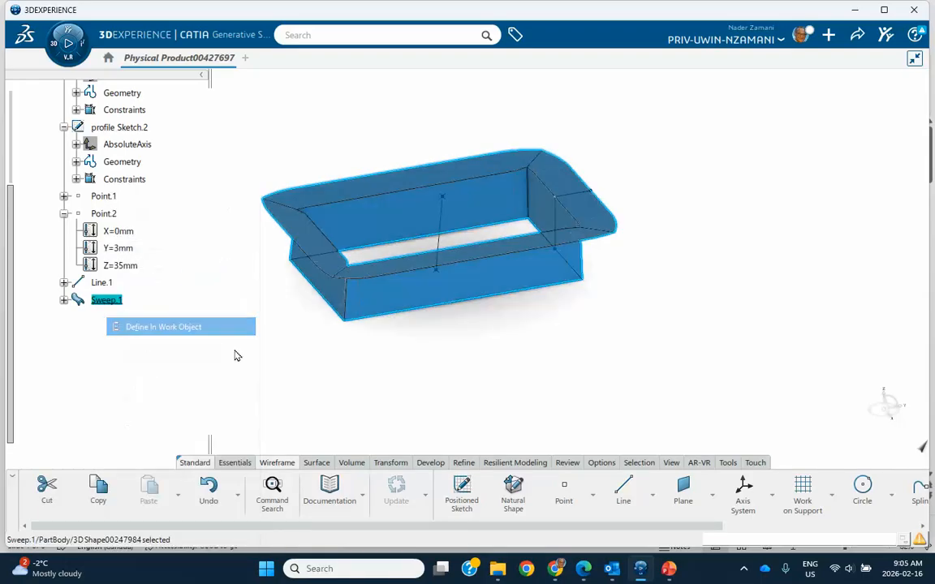
click(388, 383)
middle_drag(471, 356, 340, 358)
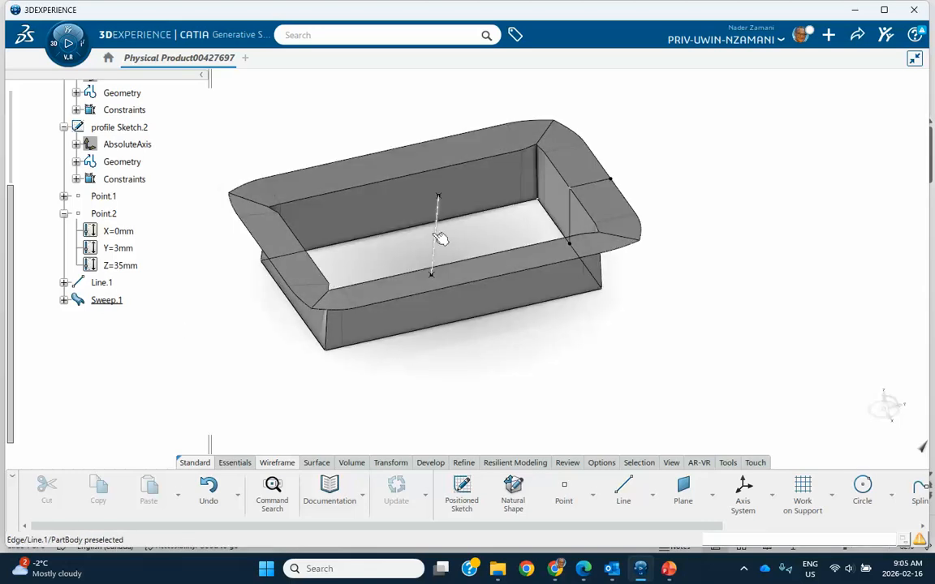
click(109, 301)
double_click(108, 301)
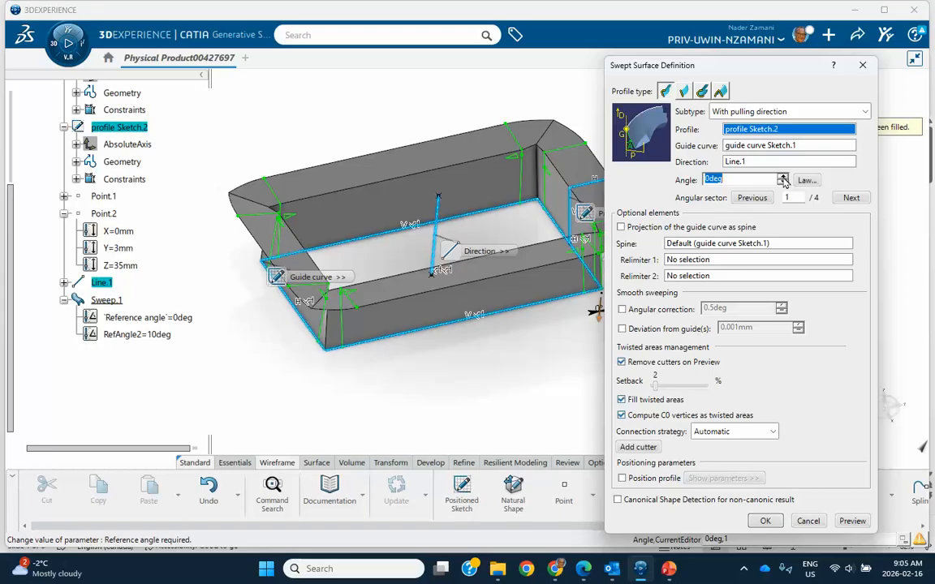
Set Sweep.1's angle to 15deg so the tray walls taper below the flange.
drag(783, 180, 783, 179)
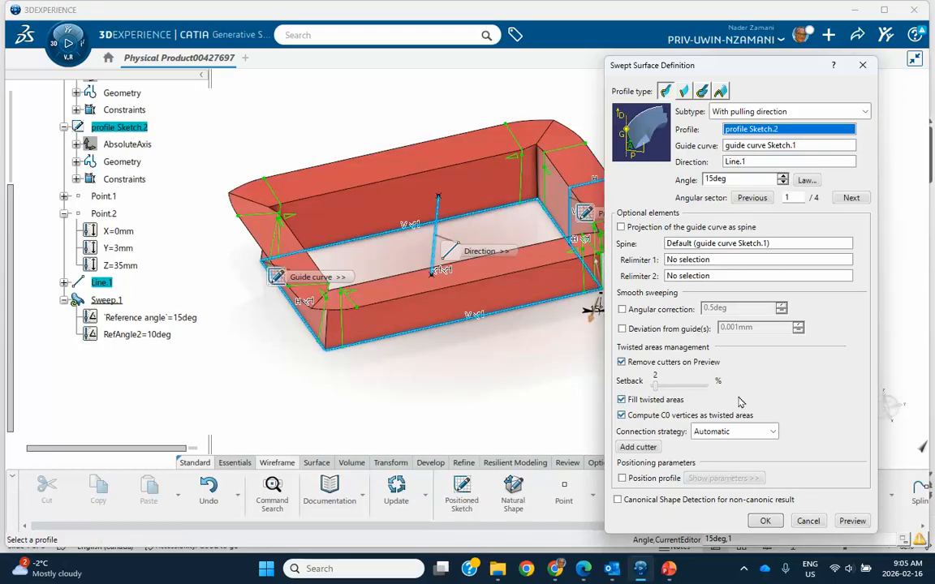
click(852, 521)
click(768, 523)
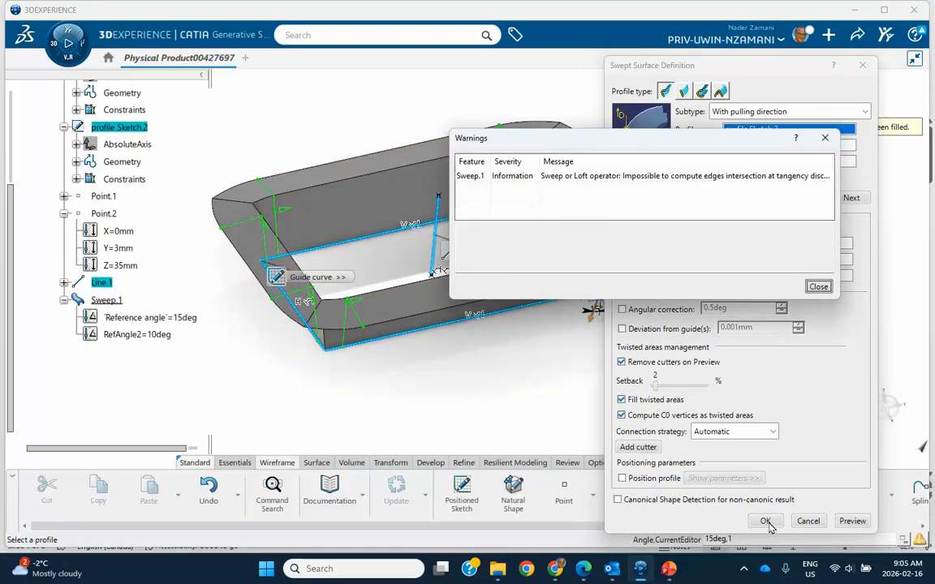
click(818, 286)
middle_drag(710, 334, 455, 284)
middle_drag(286, 299, 512, 380)
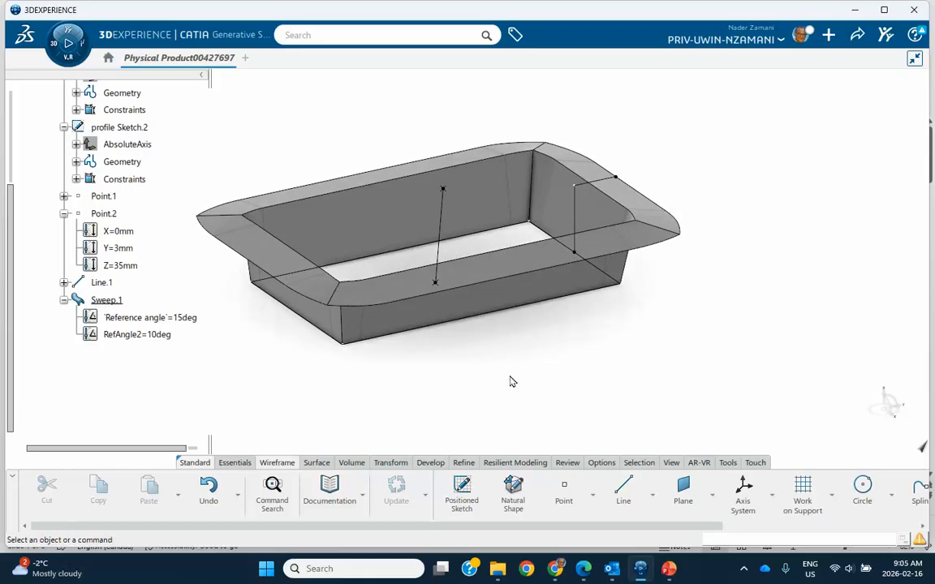
mouse_move(522, 377)
middle_down()
mouse_move(525, 386)
mouse_move(528, 323)
mouse_move(523, 395)
mouse_move(507, 382)
mouse_move(512, 393)
middle_up()
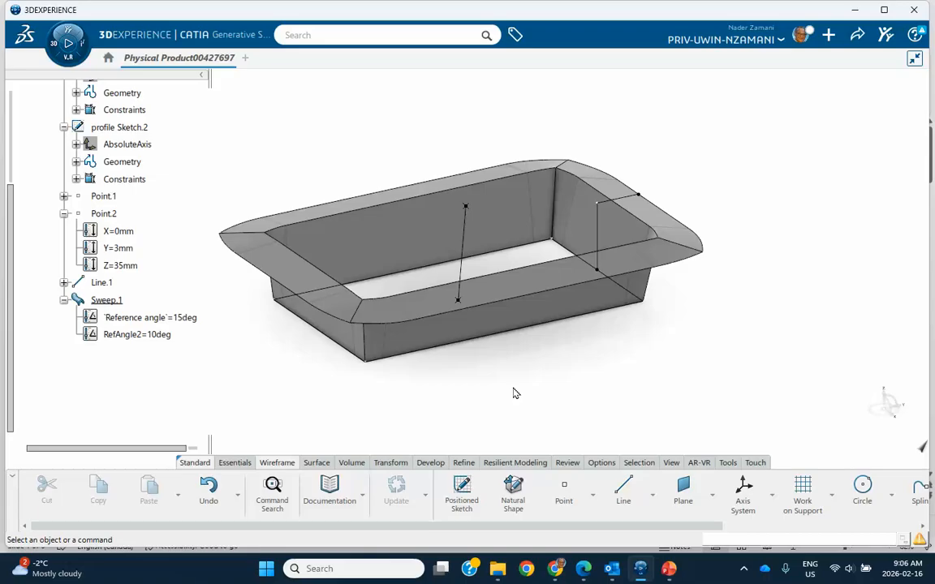
click(743, 568)
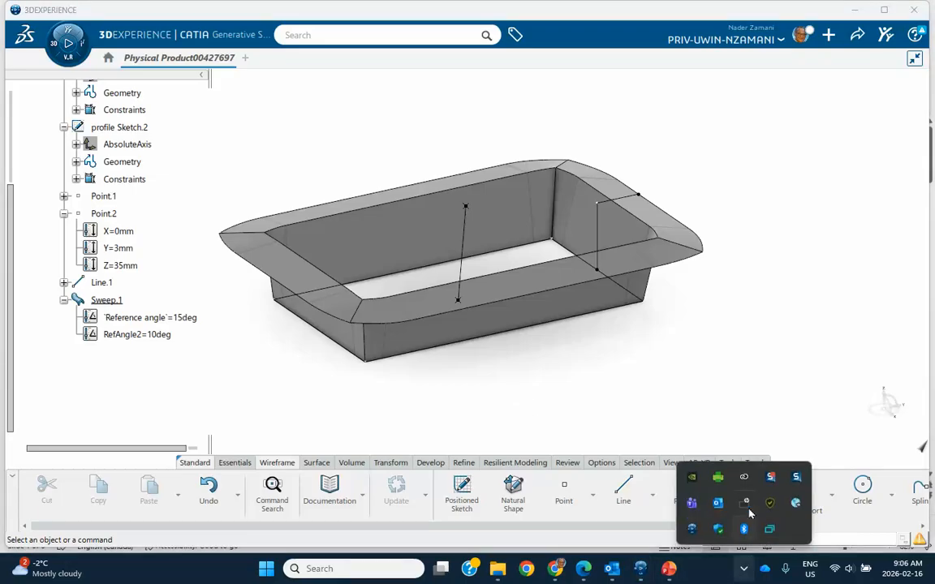